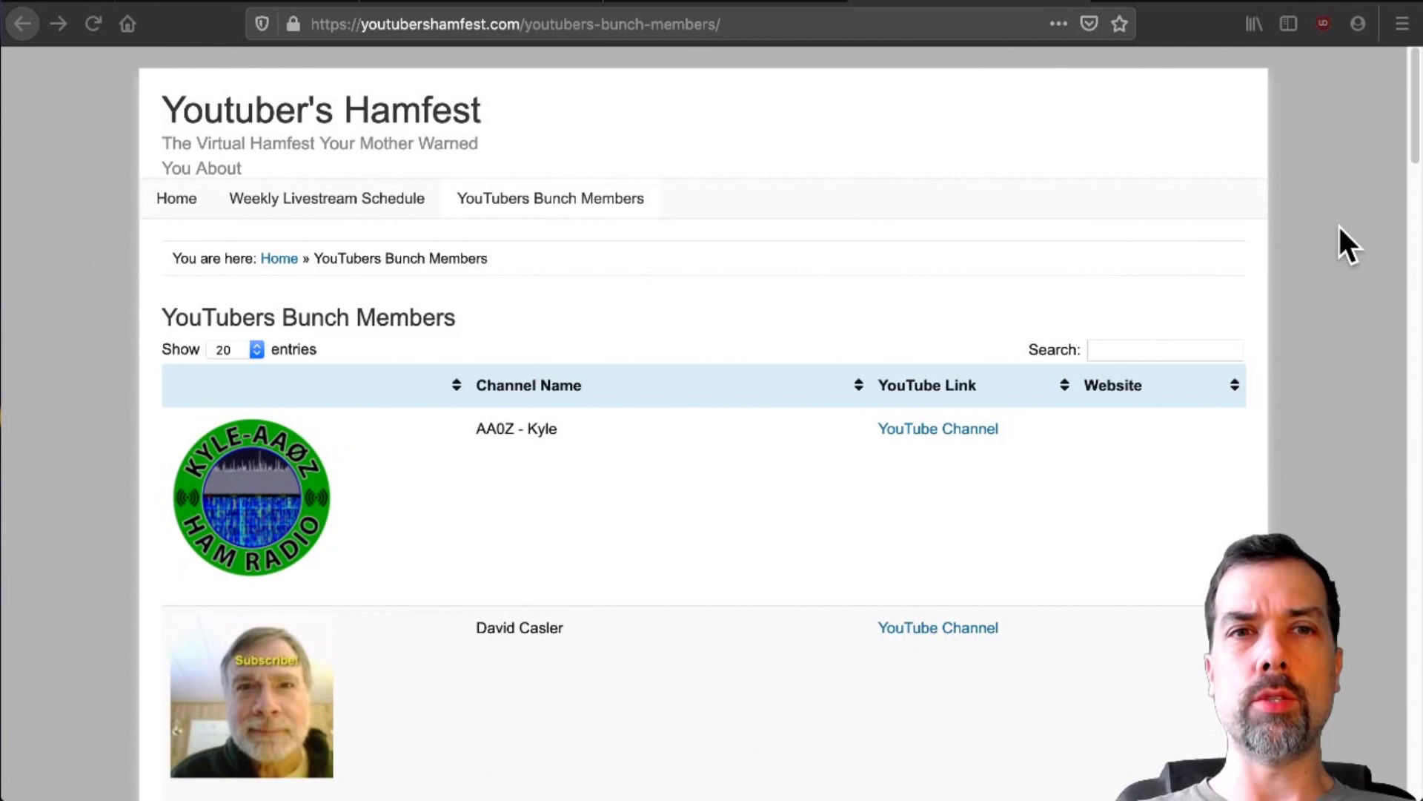
- Scroll through the 20-channel YouTubers Bunch Members table to the footer and back up
{"action": "scroll", "coordinate": [1339, 227], "scroll_direction": "down", "scroll_amount": 9}
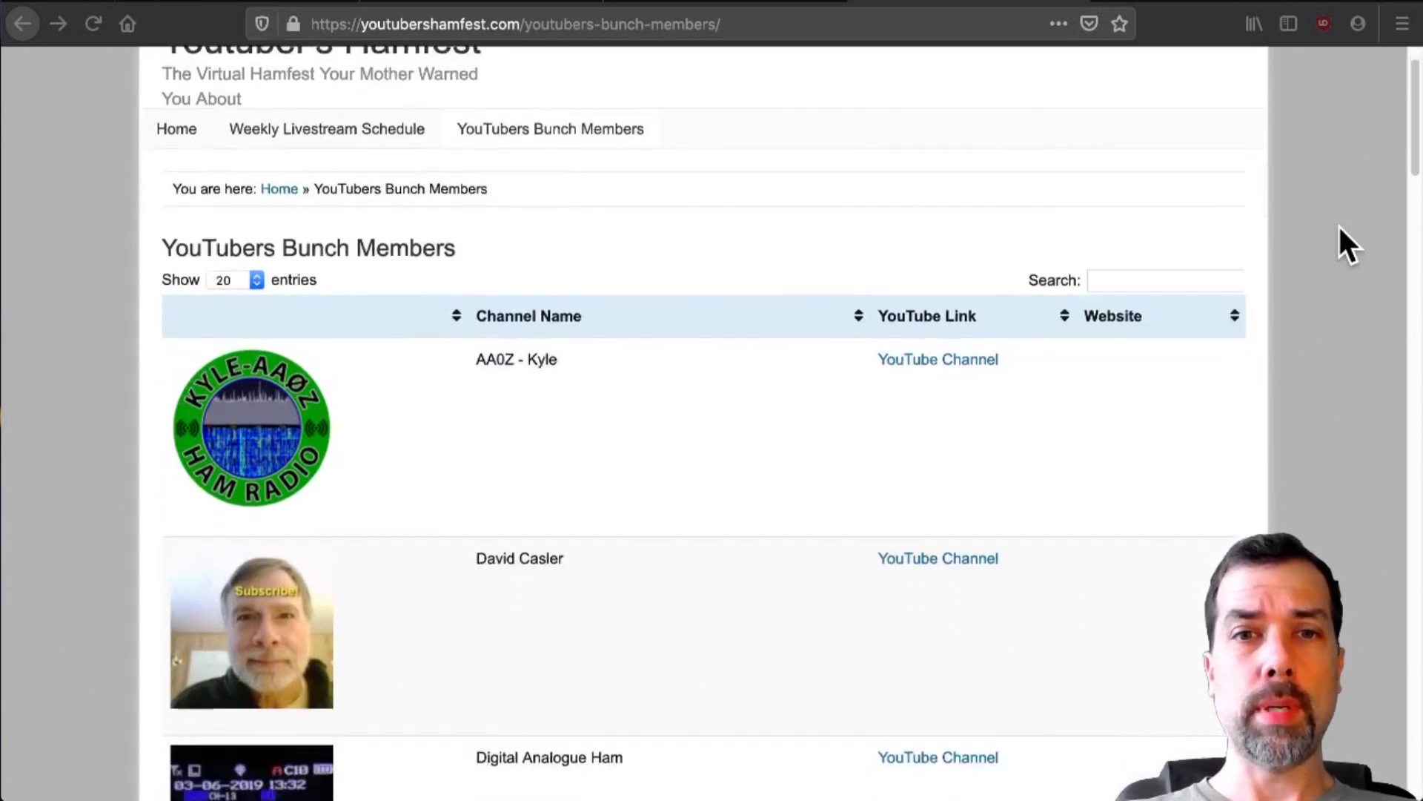
{"action": "scroll", "coordinate": [1339, 225], "scroll_direction": "down", "scroll_amount": 15}
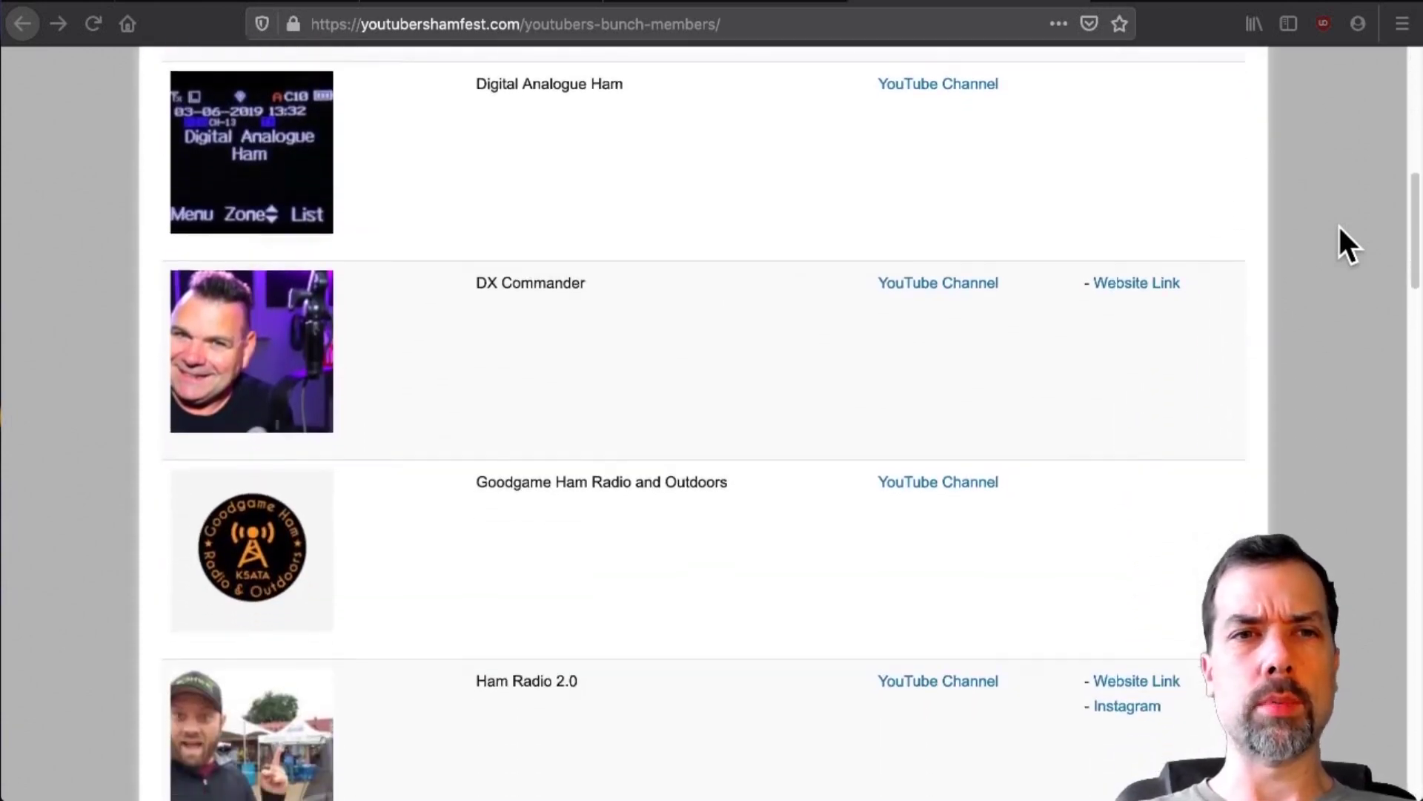
{"action": "scroll", "coordinate": [1339, 226], "scroll_direction": "down", "scroll_amount": 16}
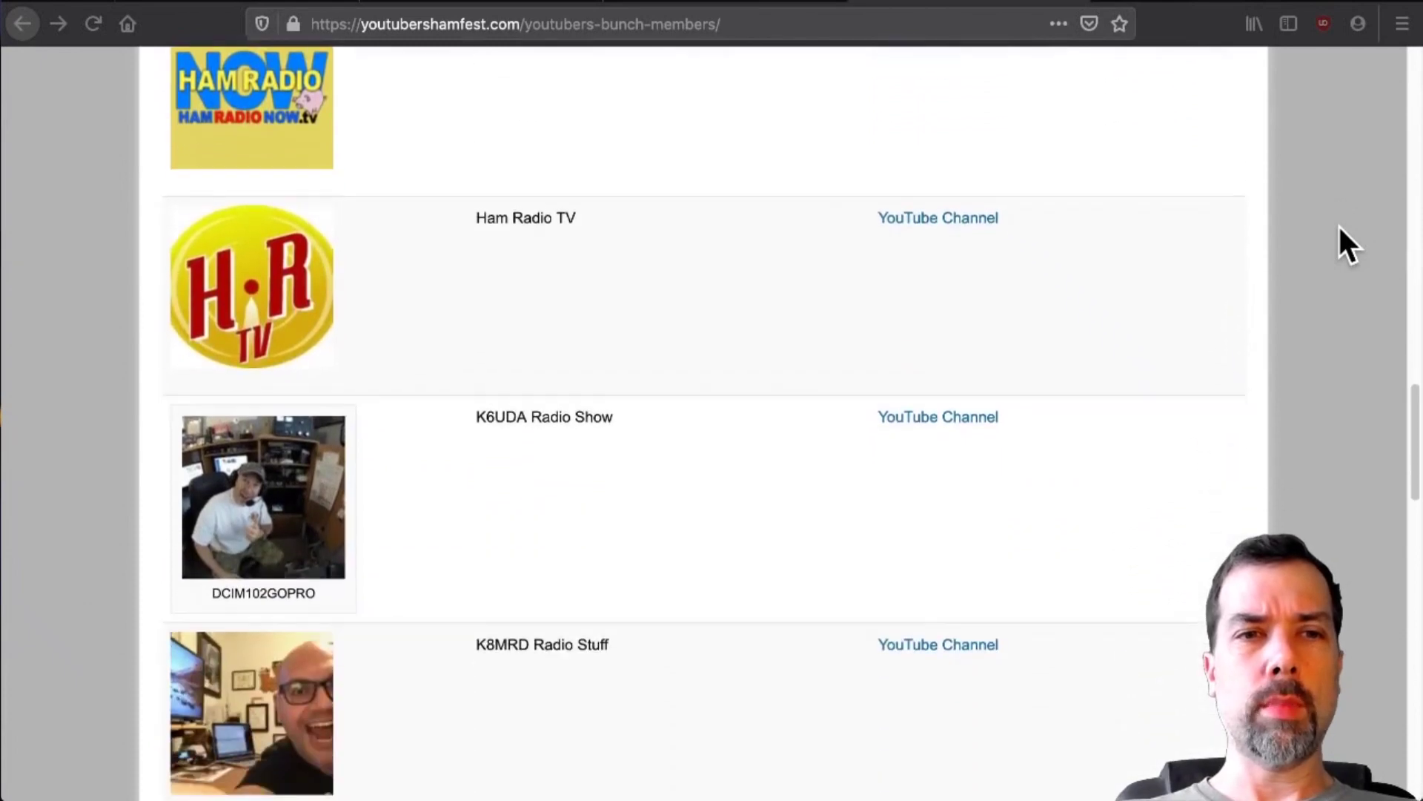
{"action": "scroll", "coordinate": [1339, 225], "scroll_direction": "down", "scroll_amount": 10}
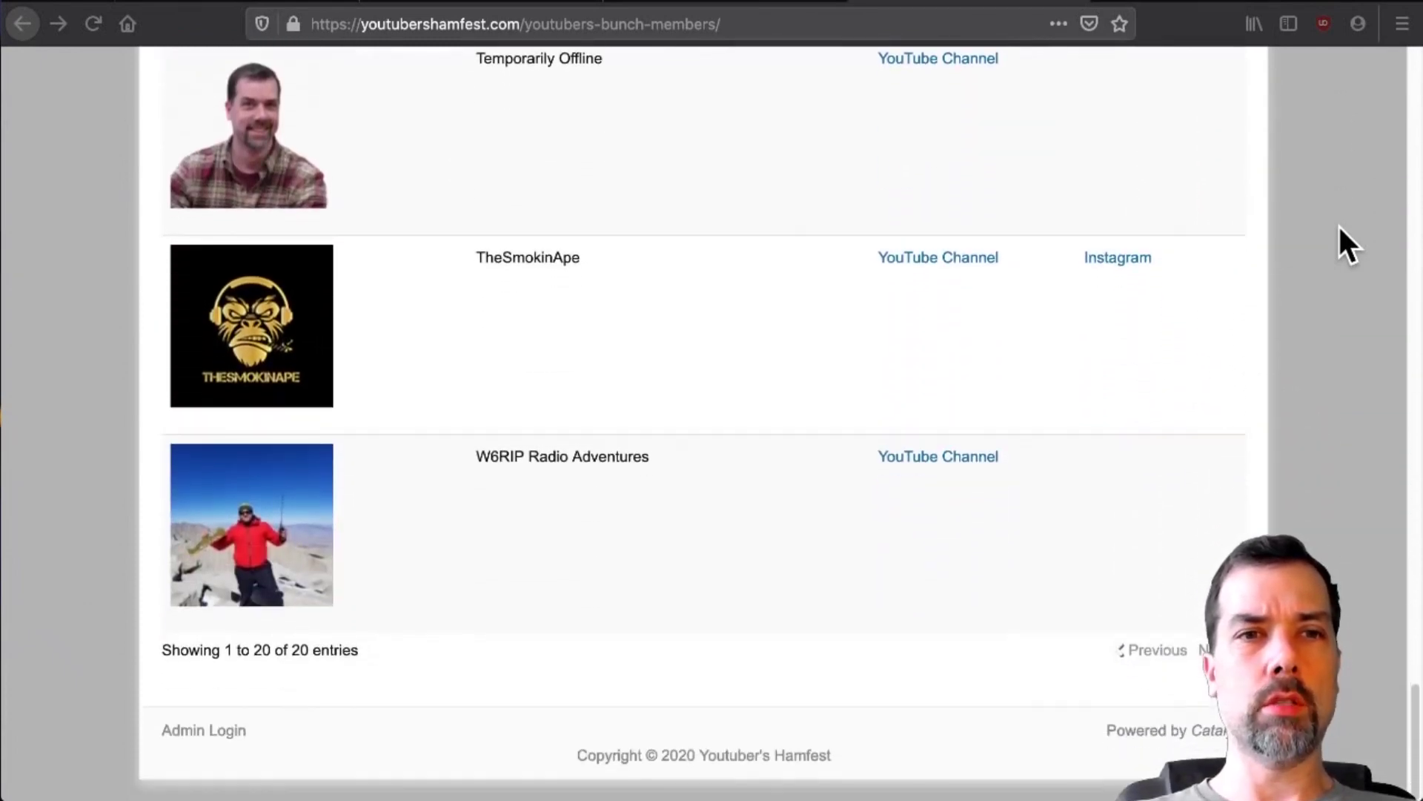
{"action": "scroll", "coordinate": [1339, 226], "scroll_direction": "up", "scroll_amount": 5}
{"action": "scroll", "coordinate": [1339, 226], "scroll_direction": "up", "scroll_amount": 20}
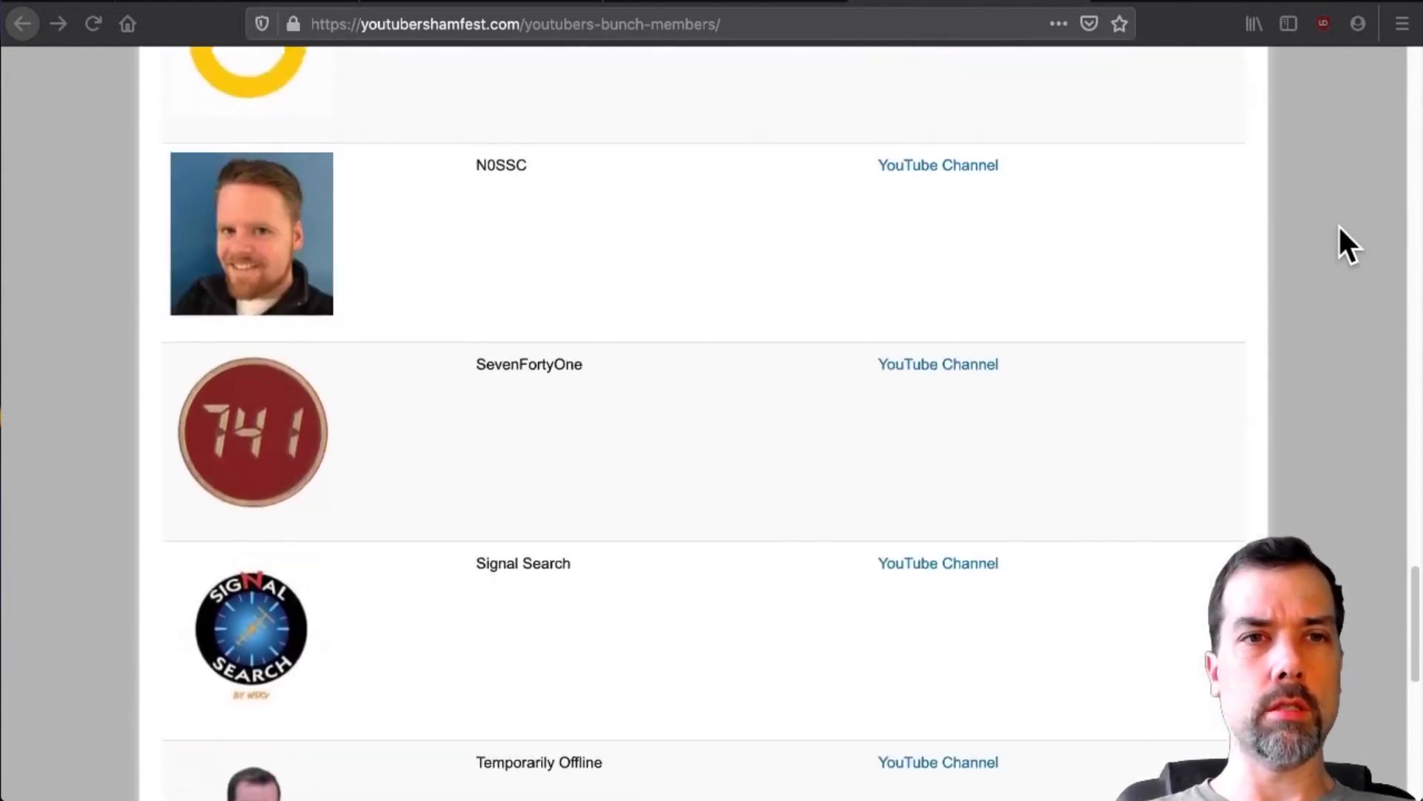
{"action": "scroll", "coordinate": [1339, 225], "scroll_direction": "up", "scroll_amount": 15}
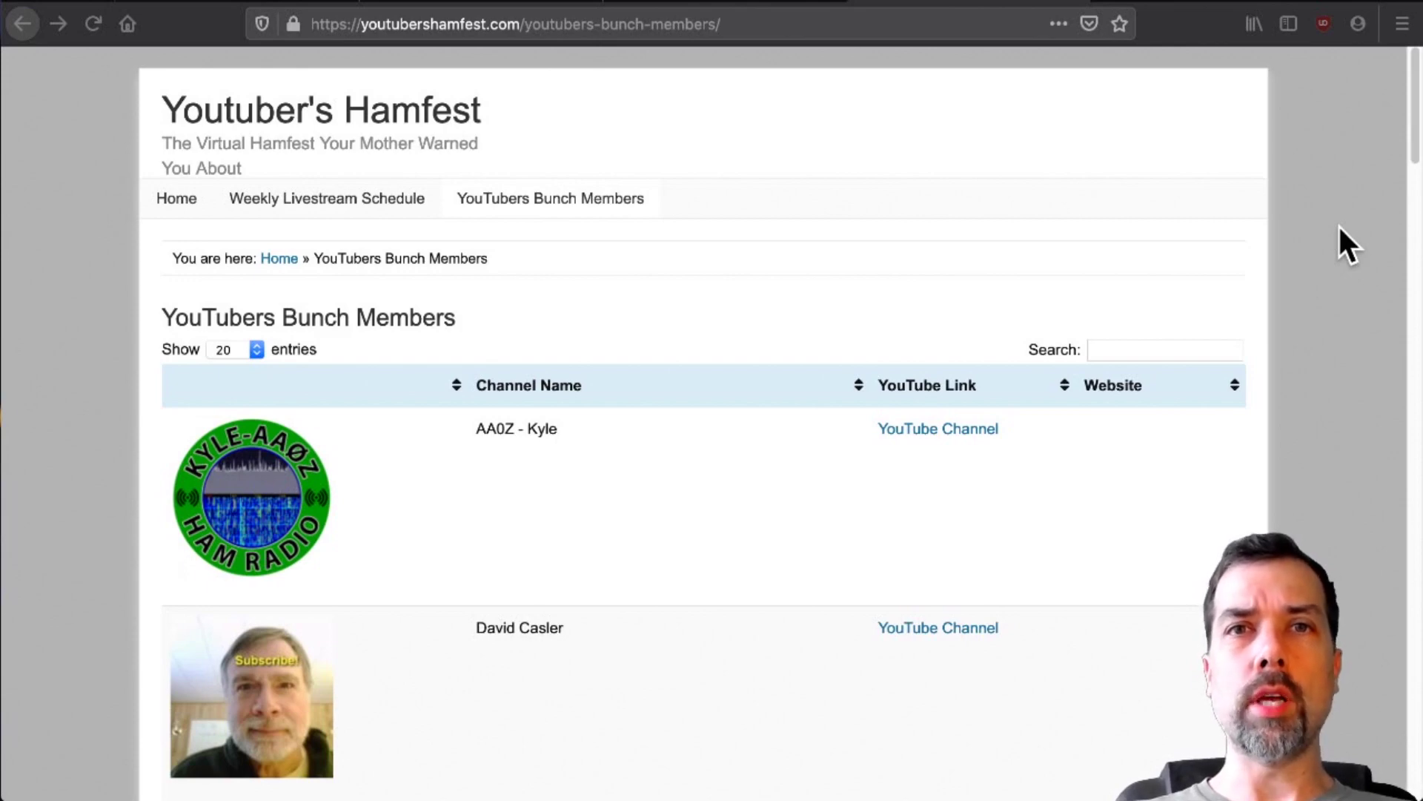
- Look at HamAlert's Google Play listing, then browse its free App Store listing
{"action": "left_click", "coordinate": [197, 6]}
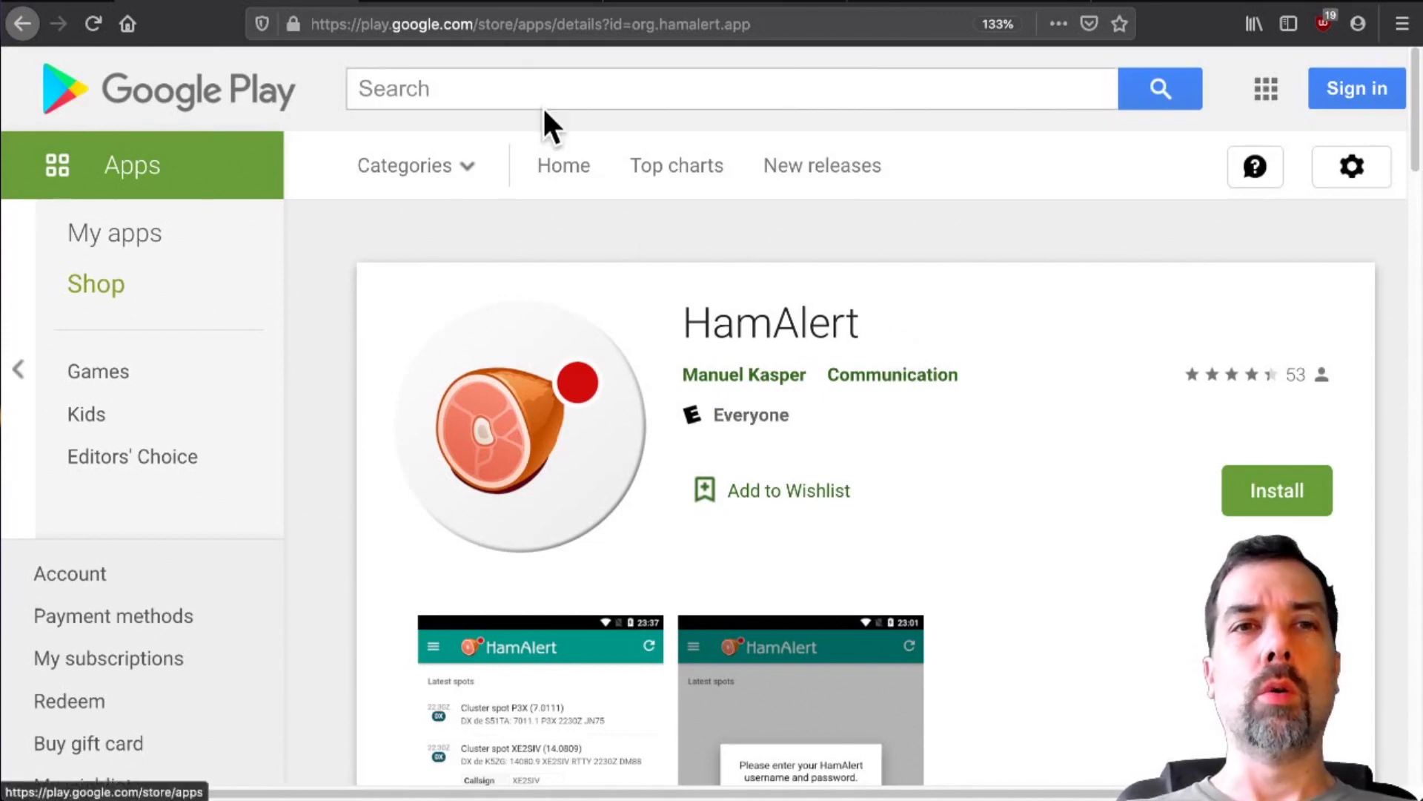
{"action": "left_click", "coordinate": [493, 7]}
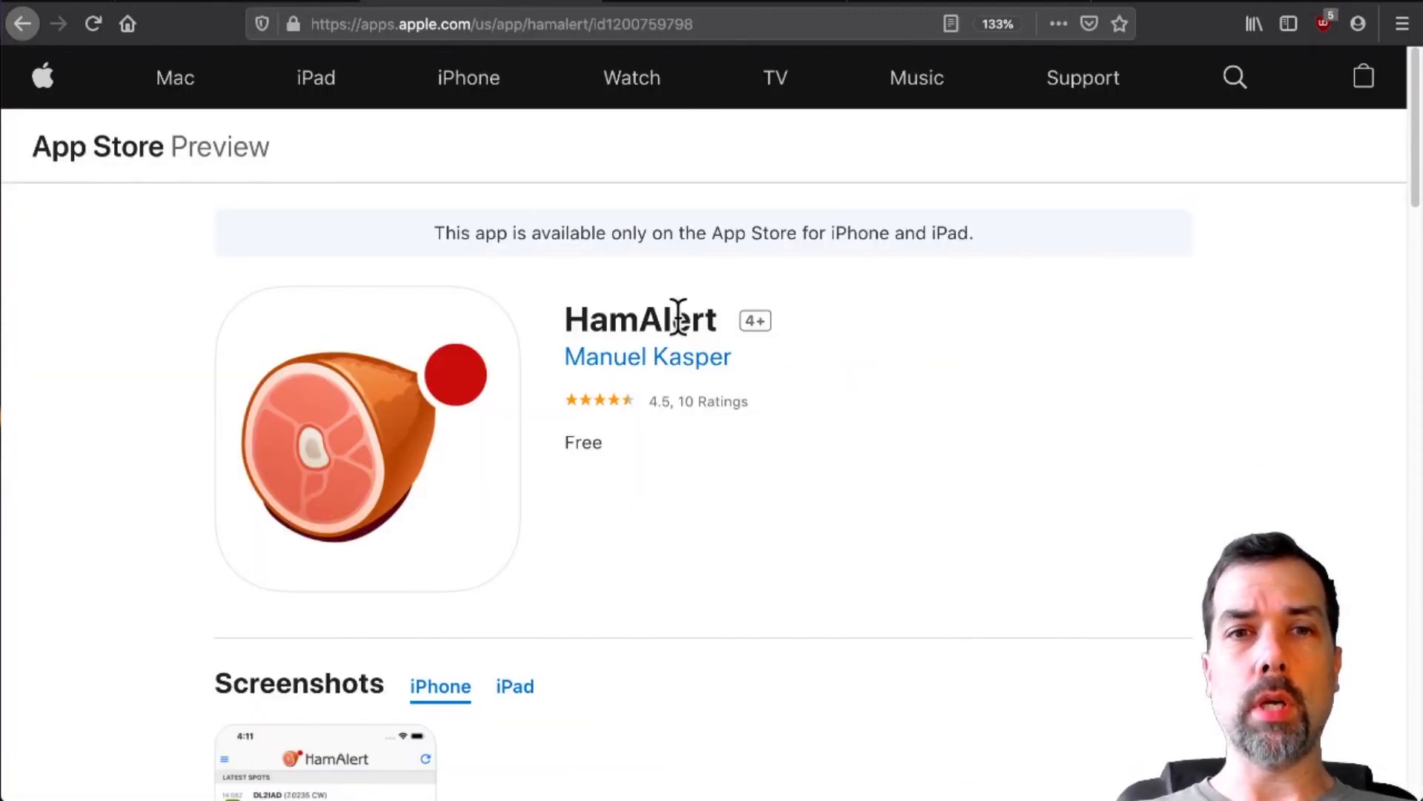
{"action": "scroll", "coordinate": [912, 356], "scroll_direction": "down", "scroll_amount": 10}
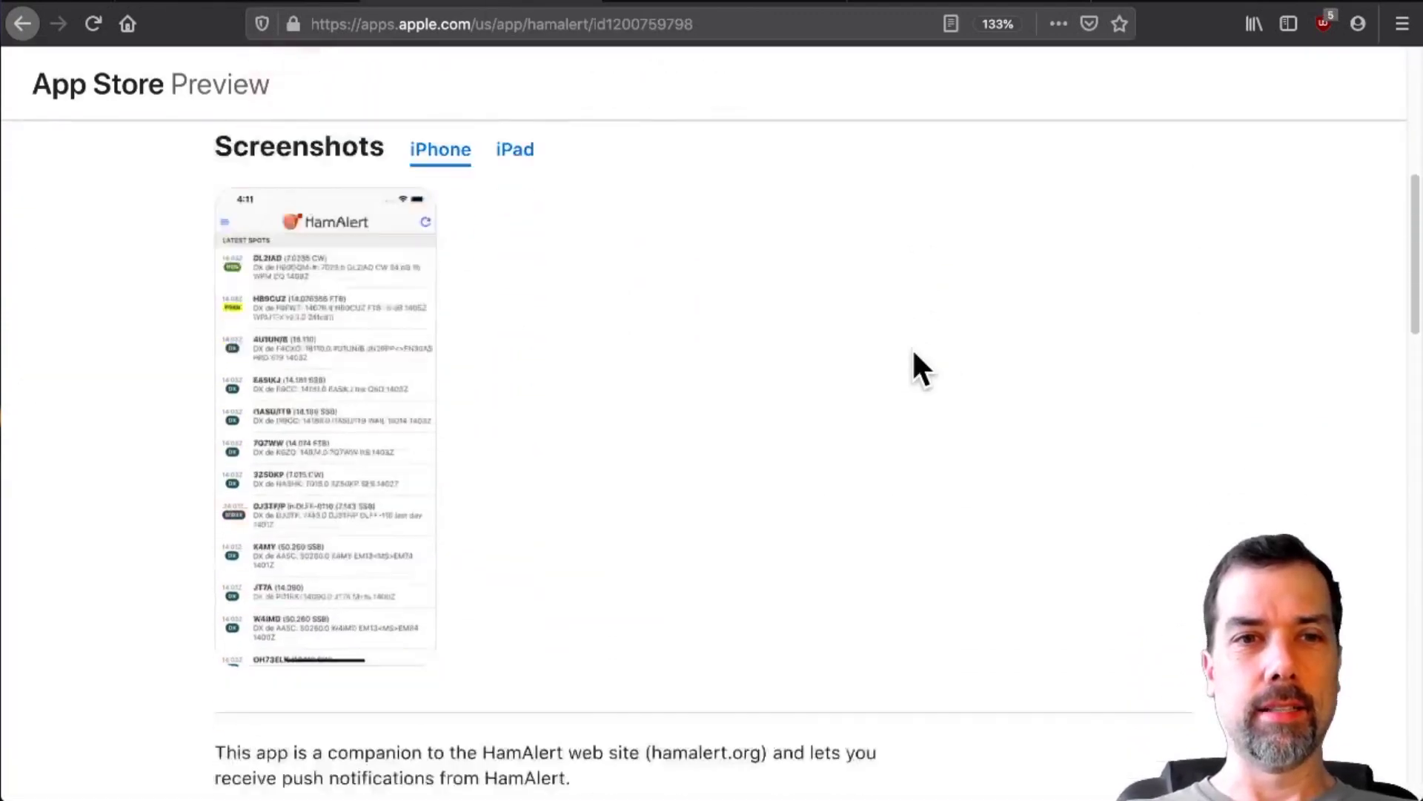
{"action": "scroll", "coordinate": [912, 347], "scroll_direction": "up", "scroll_amount": 8}
{"action": "scroll", "coordinate": [912, 347], "scroll_direction": "up", "scroll_amount": 2}
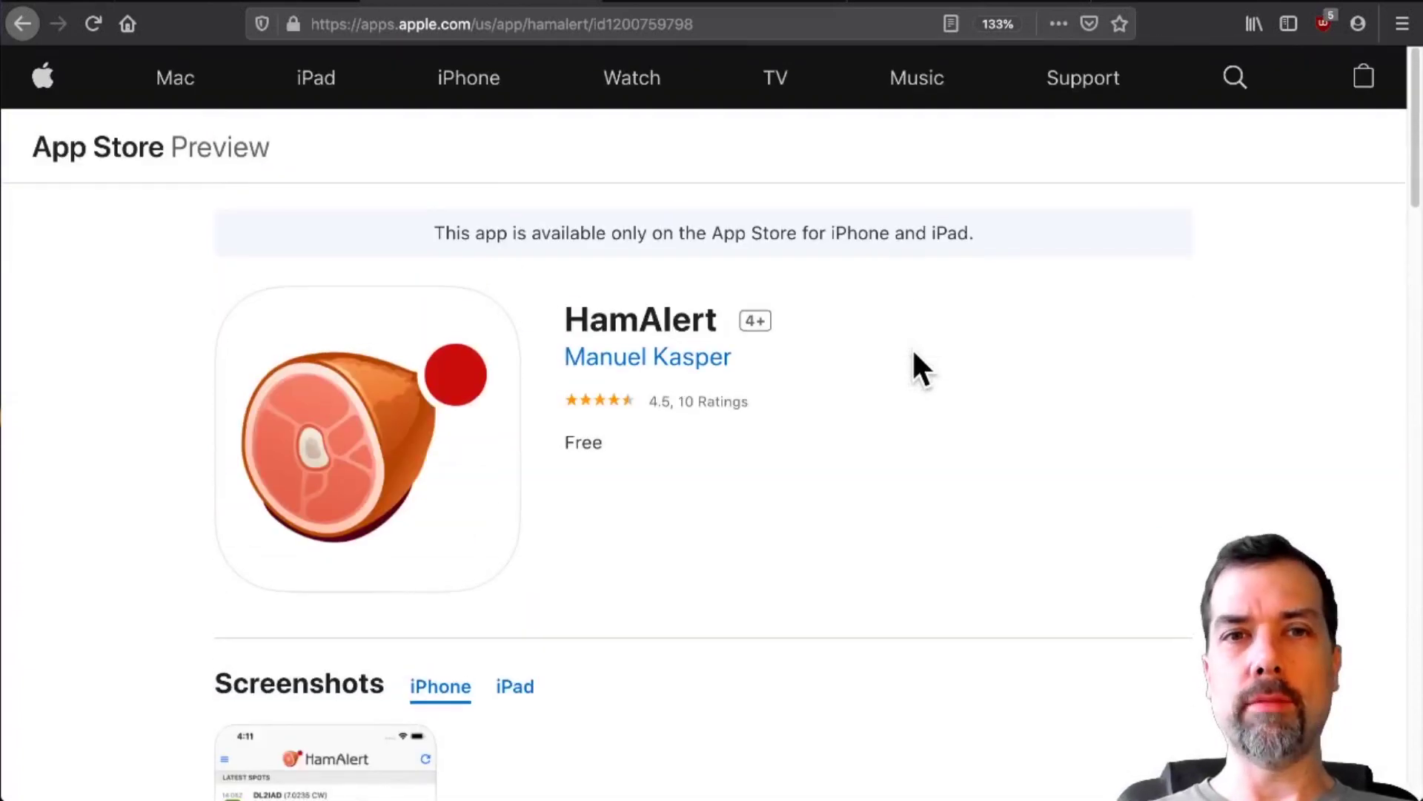
- Log in to hamalert.org with the account callsign to reach the empty Triggers page
{"action": "left_click", "coordinate": [746, 7]}
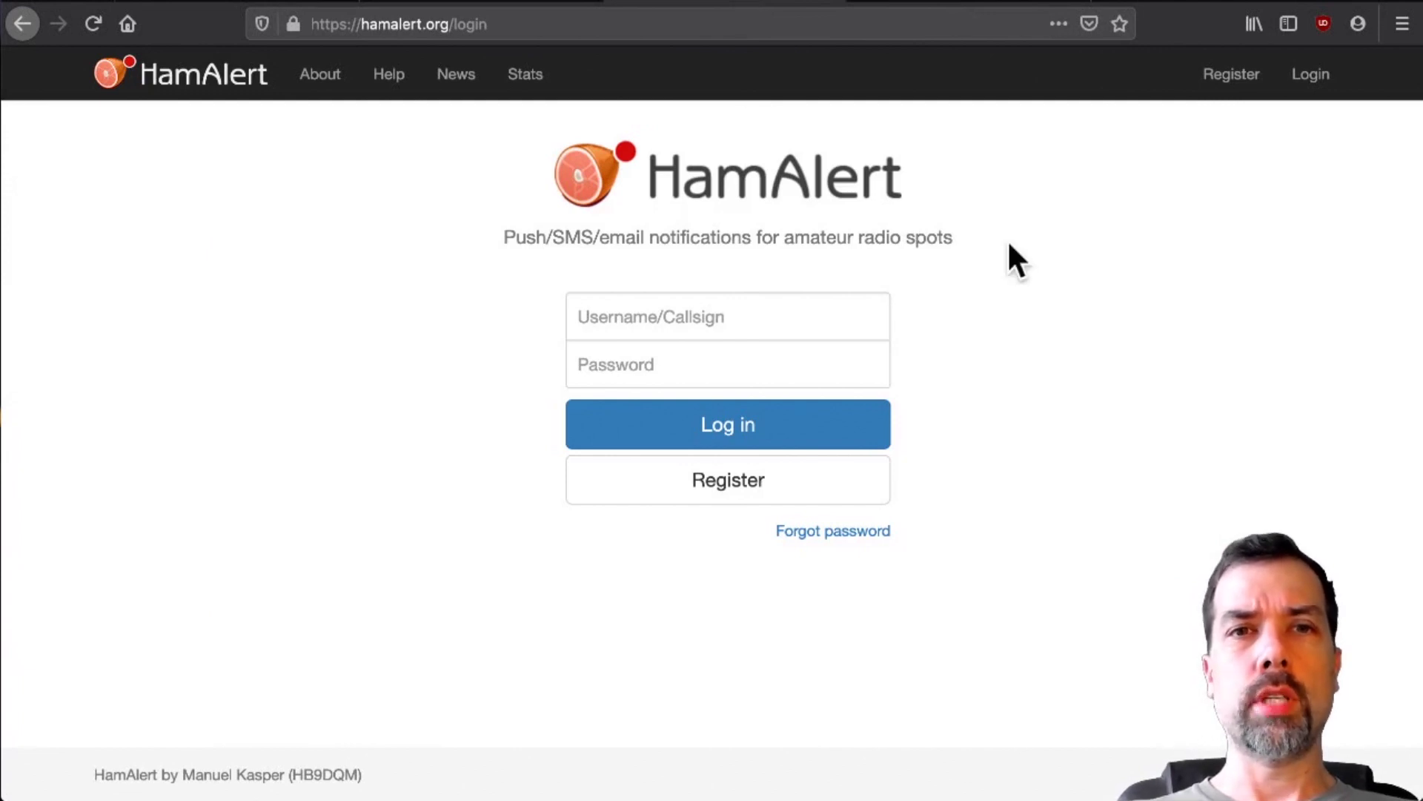
{"action": "left_click", "coordinate": [771, 323]}
{"action": "type", "text": "KM9G"}
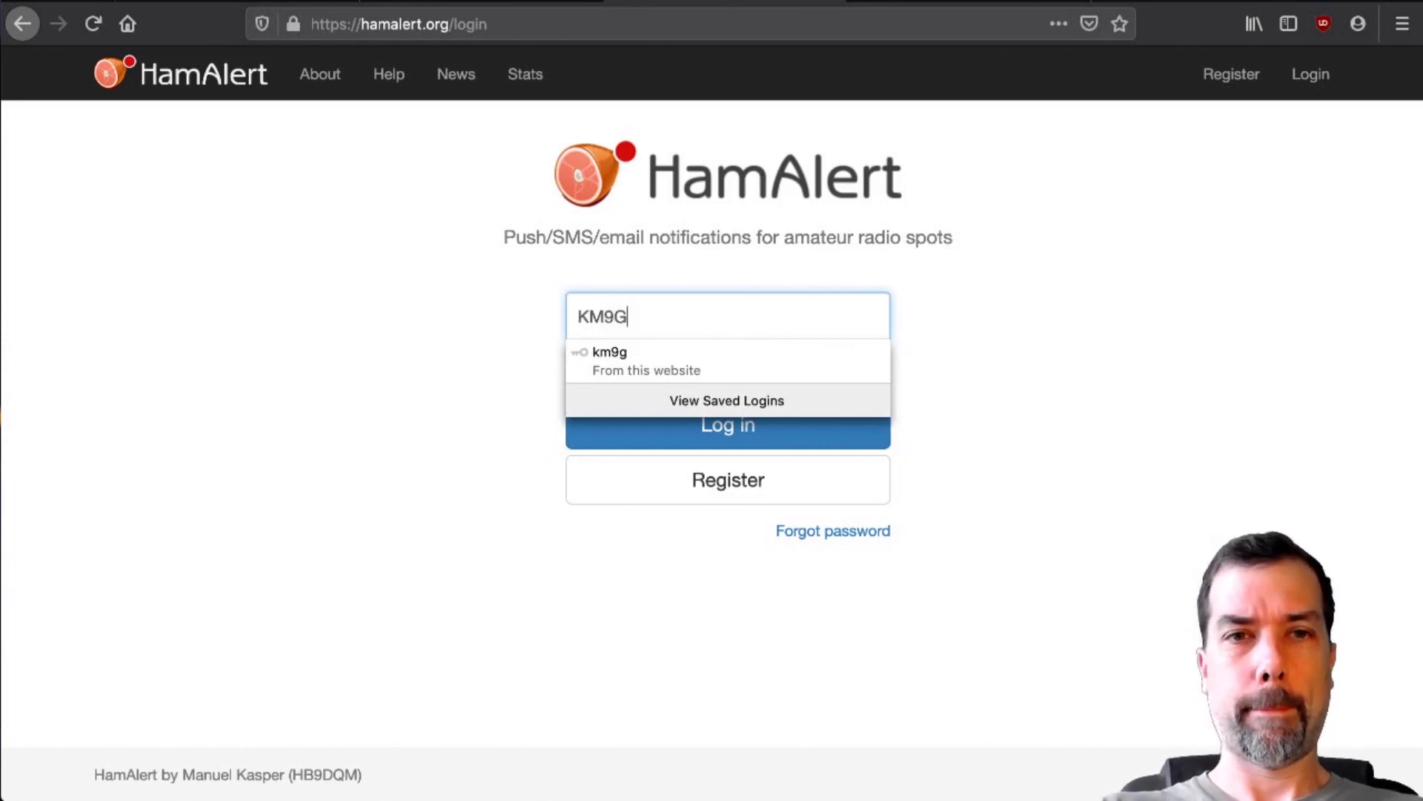
{"action": "key", "text": "Return"}
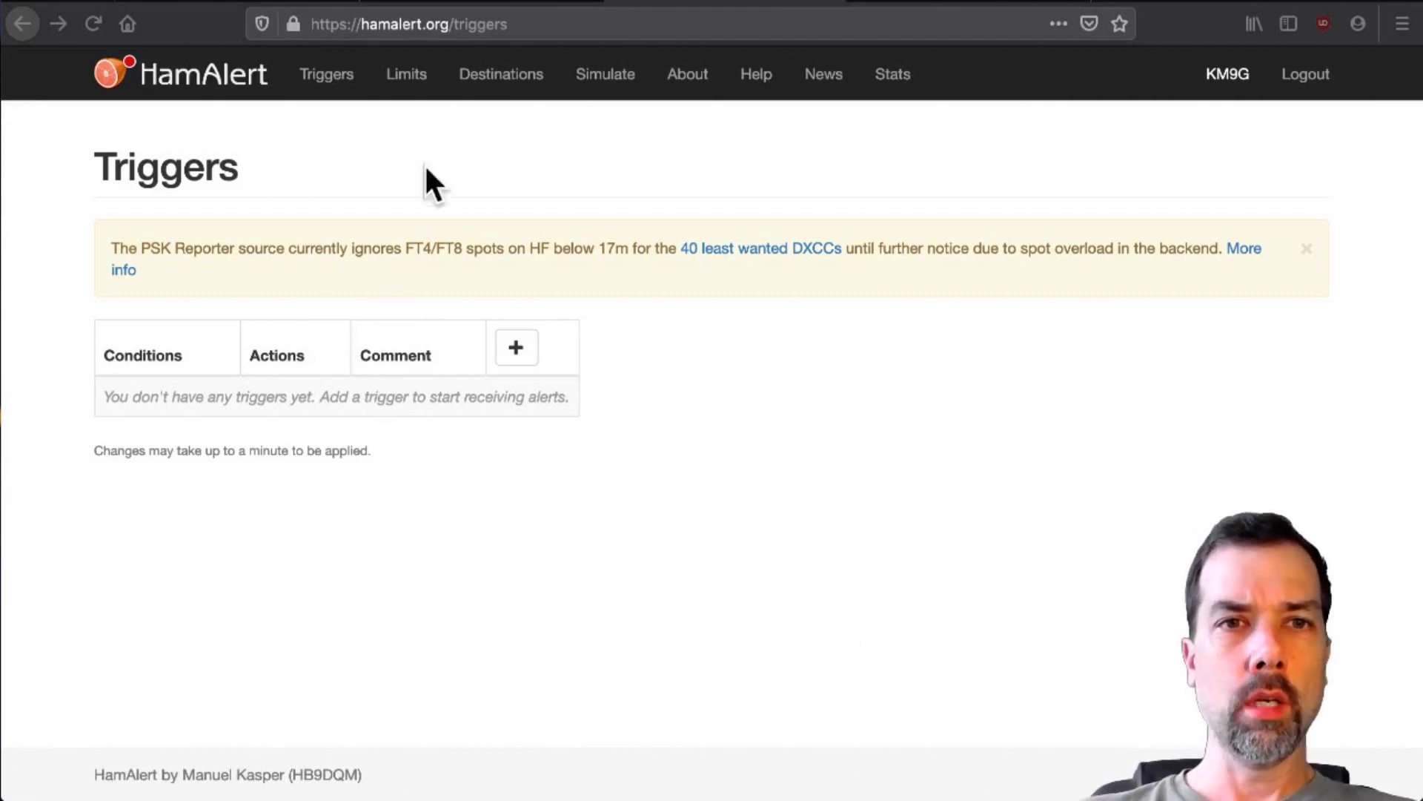
- Set the HamAlert App push notification sound to Morse in Destinations
{"action": "left_click", "coordinate": [523, 79]}
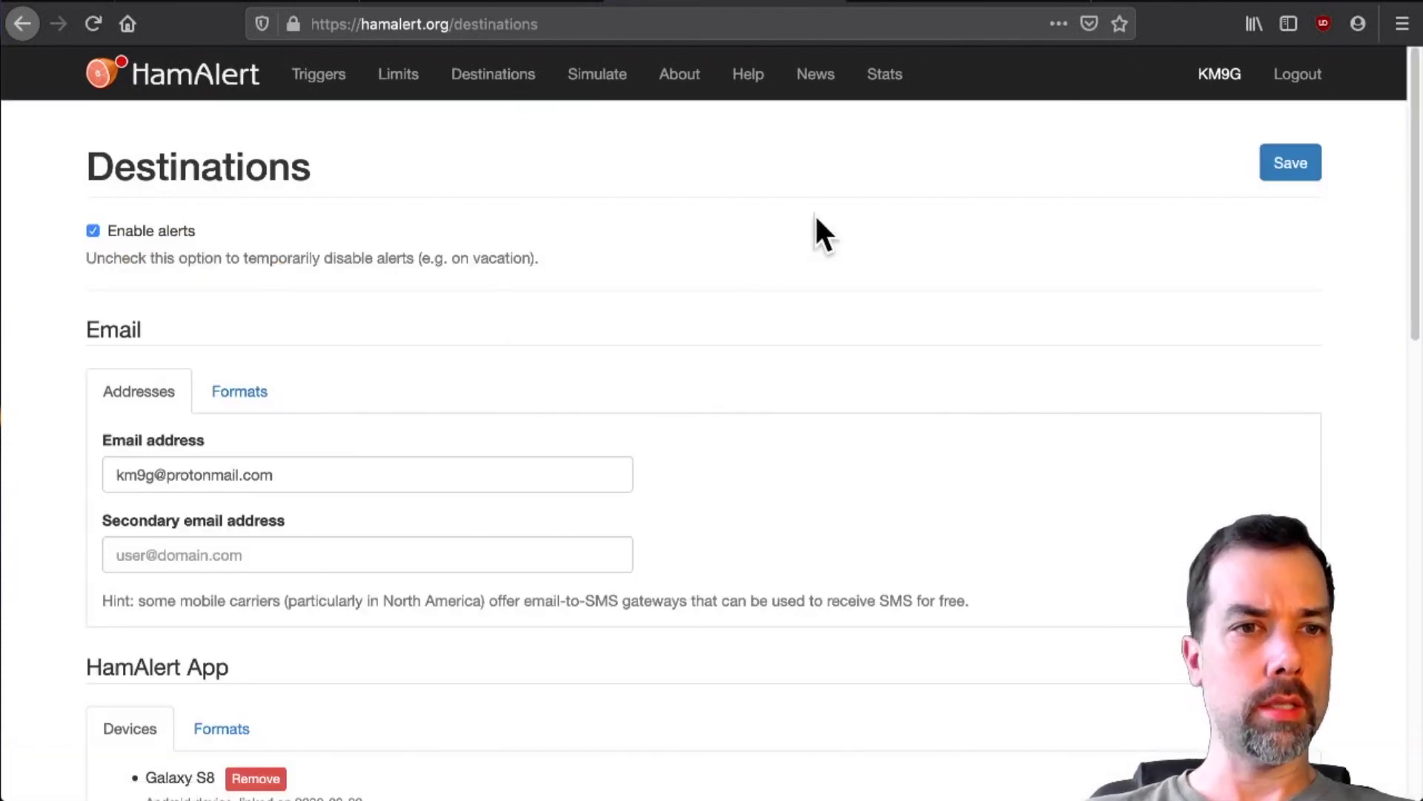
{"action": "scroll", "coordinate": [816, 229], "scroll_direction": "down", "scroll_amount": 3}
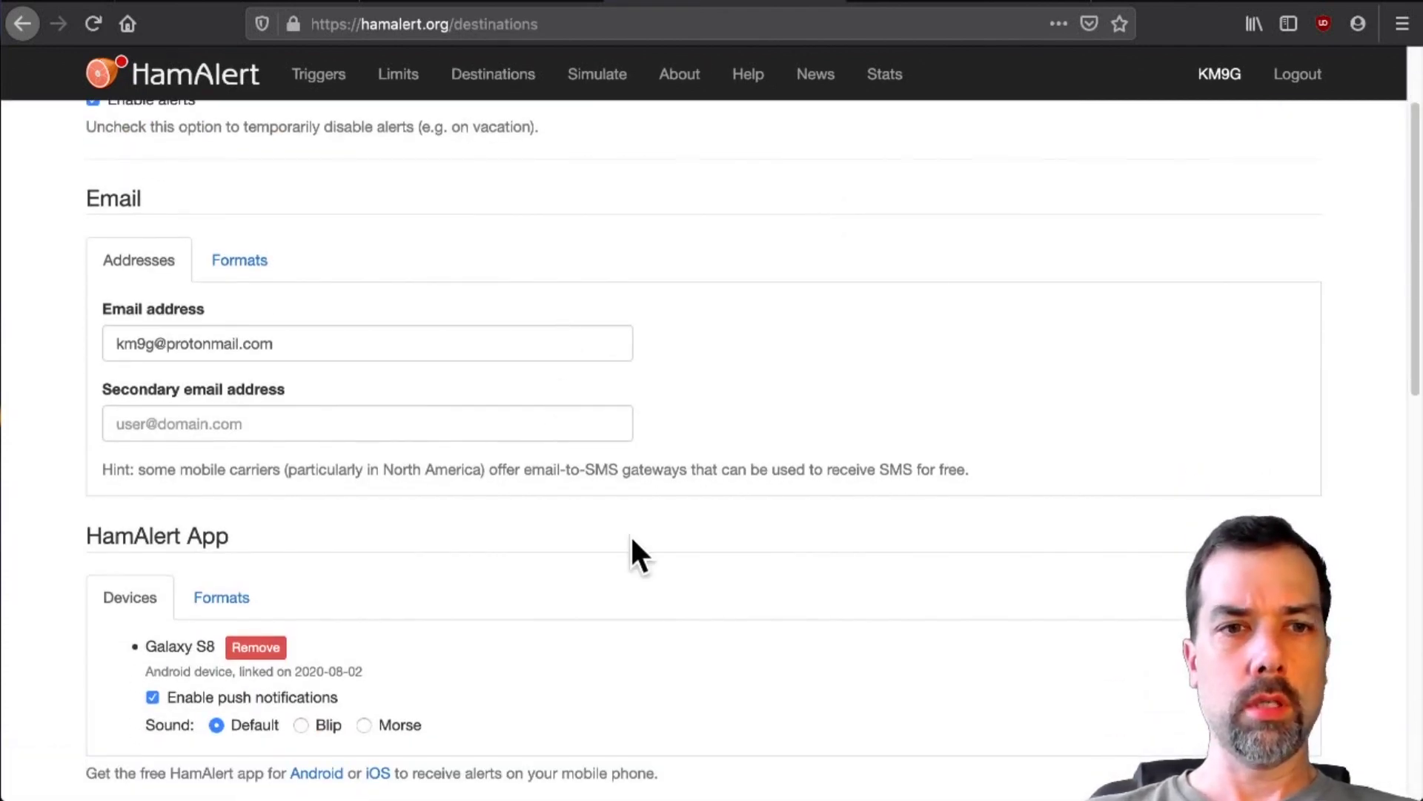
{"action": "scroll", "coordinate": [637, 556], "scroll_direction": "down", "scroll_amount": 12}
{"action": "scroll", "coordinate": [631, 534], "scroll_direction": "down", "scroll_amount": 5}
{"action": "scroll", "coordinate": [633, 549], "scroll_direction": "up", "scroll_amount": 20}
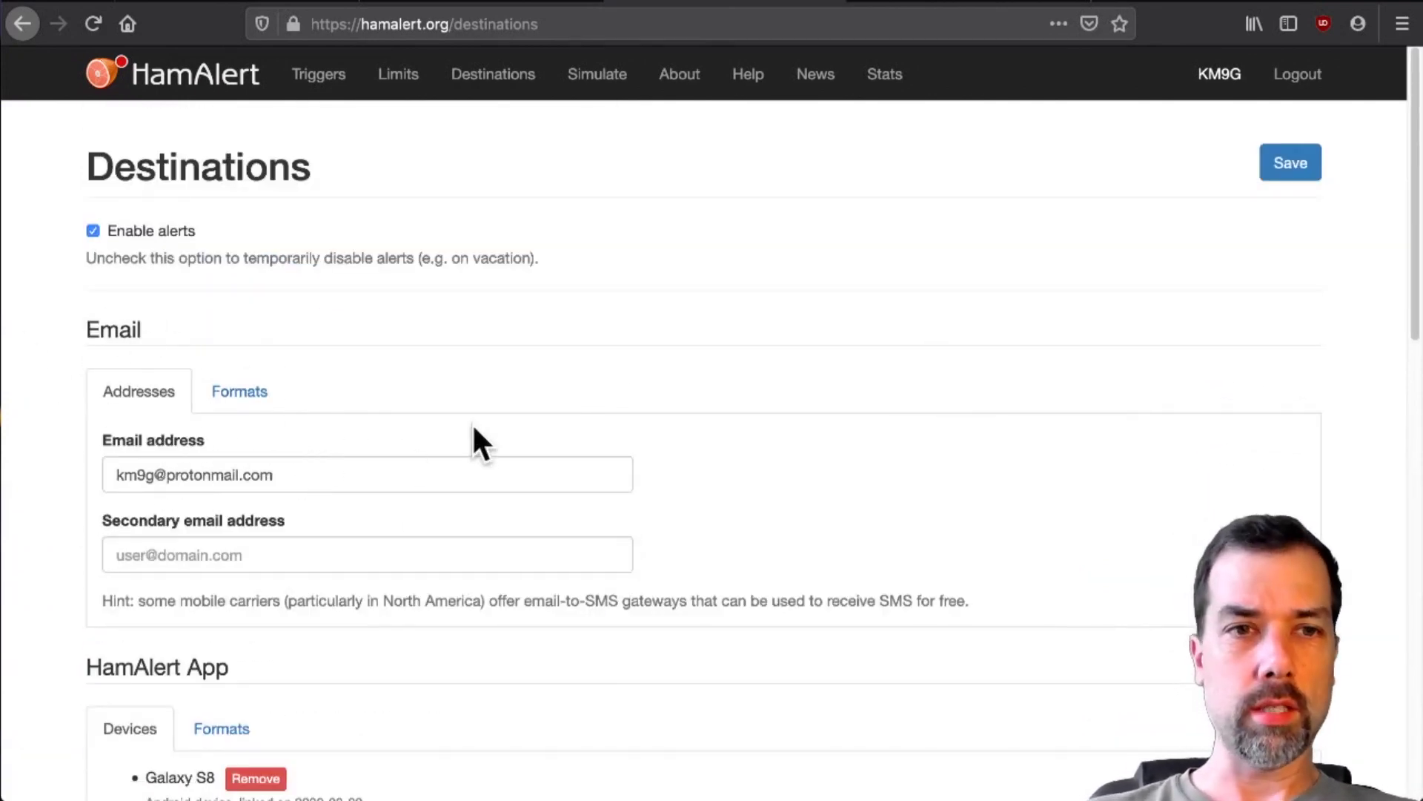
{"action": "scroll", "coordinate": [737, 342], "scroll_direction": "down", "scroll_amount": 4}
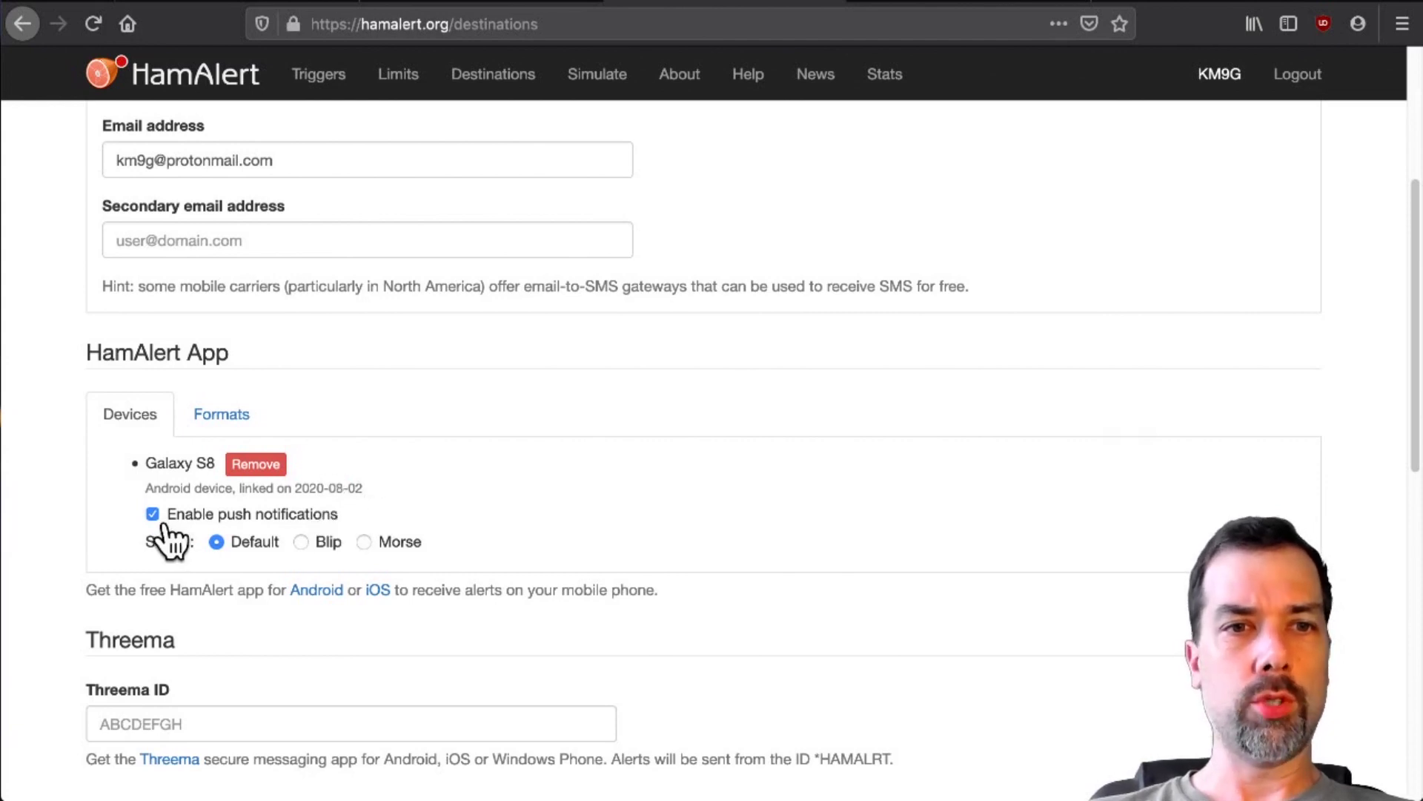
{"action": "left_click", "coordinate": [365, 542]}
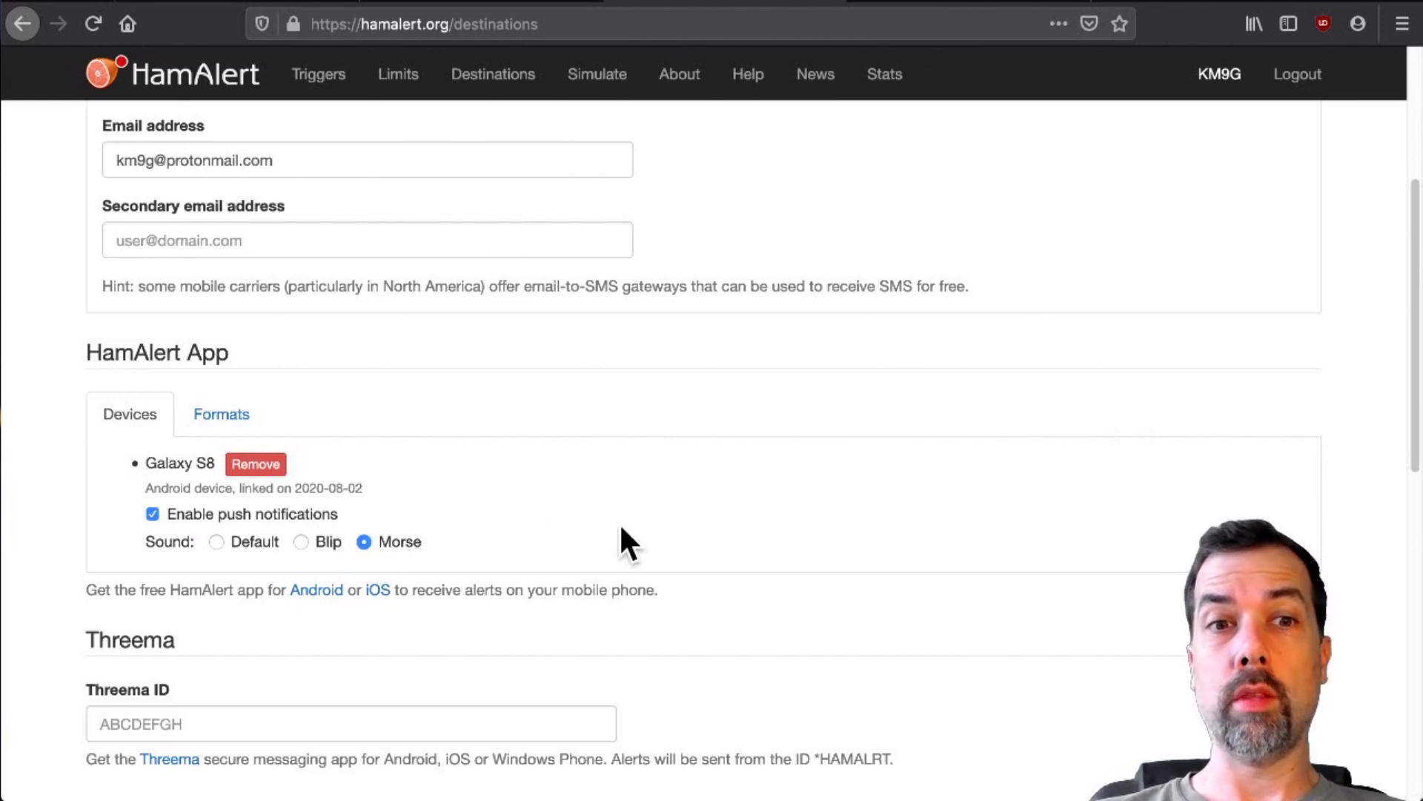
- Scroll past the SMS gateway settings and save the destination settings
{"action": "scroll", "coordinate": [718, 495], "scroll_direction": "down", "scroll_amount": 5}
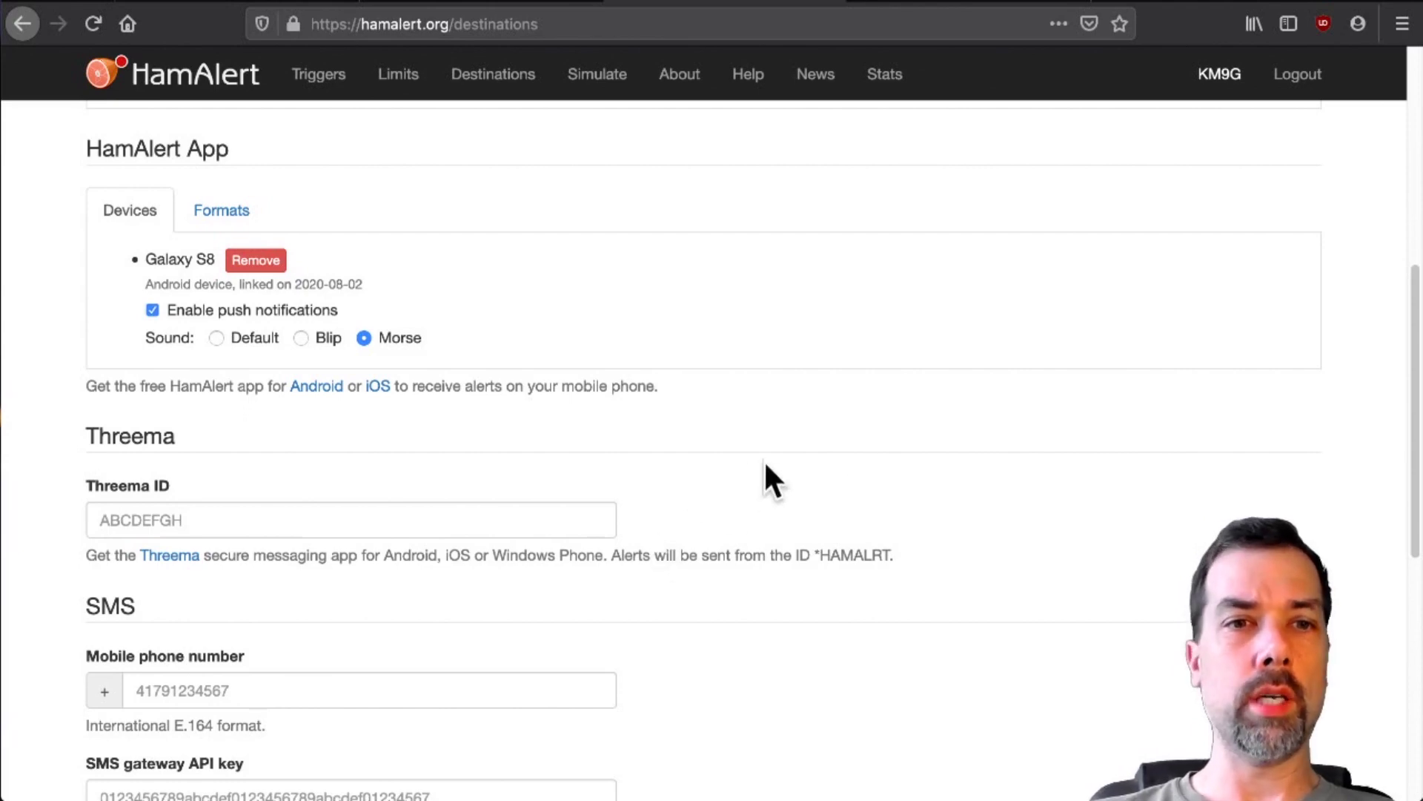
{"action": "scroll", "coordinate": [868, 449], "scroll_direction": "down", "scroll_amount": 2}
{"action": "scroll", "coordinate": [719, 449], "scroll_direction": "down", "scroll_amount": 4}
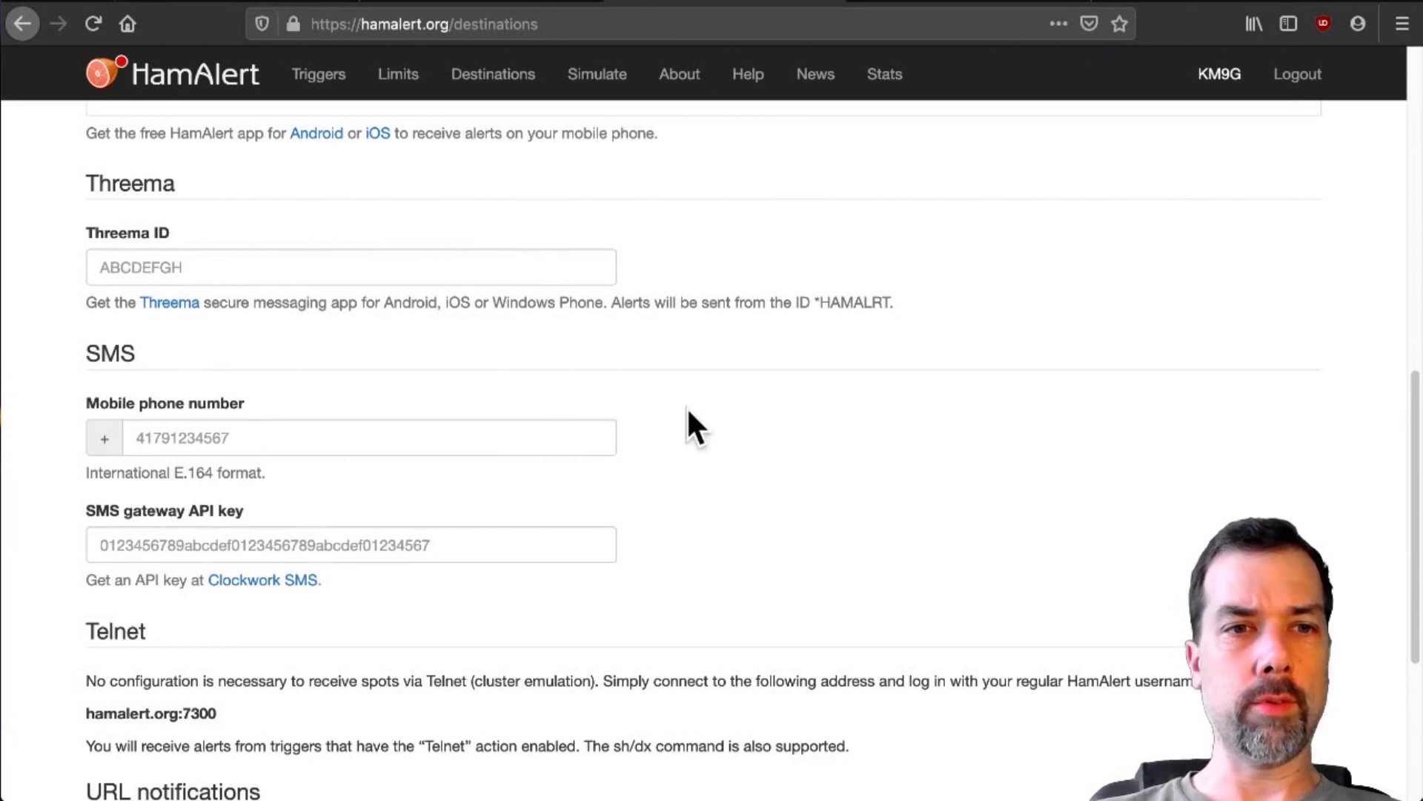
{"action": "scroll", "coordinate": [741, 415], "scroll_direction": "down", "scroll_amount": 3}
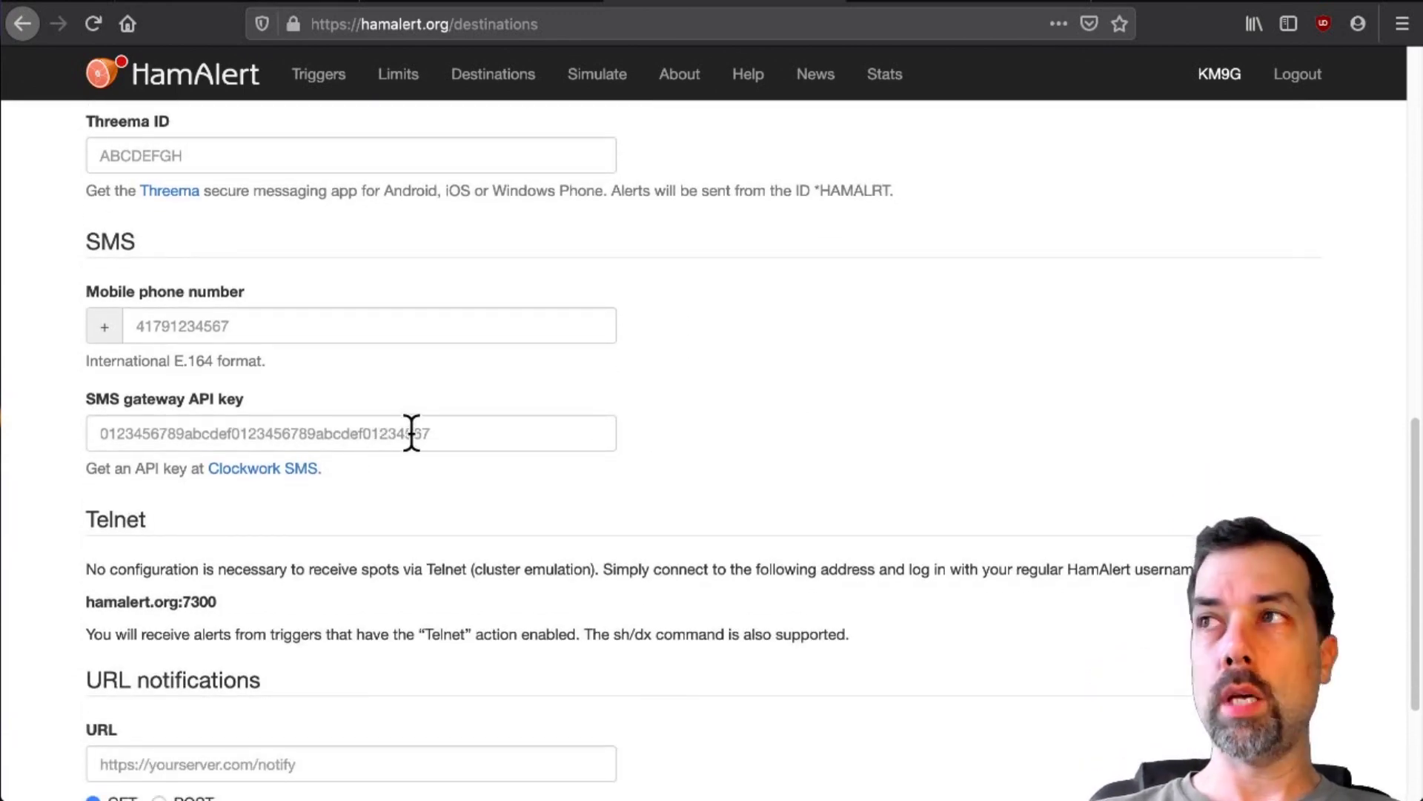
{"action": "left_click", "coordinate": [457, 433]}
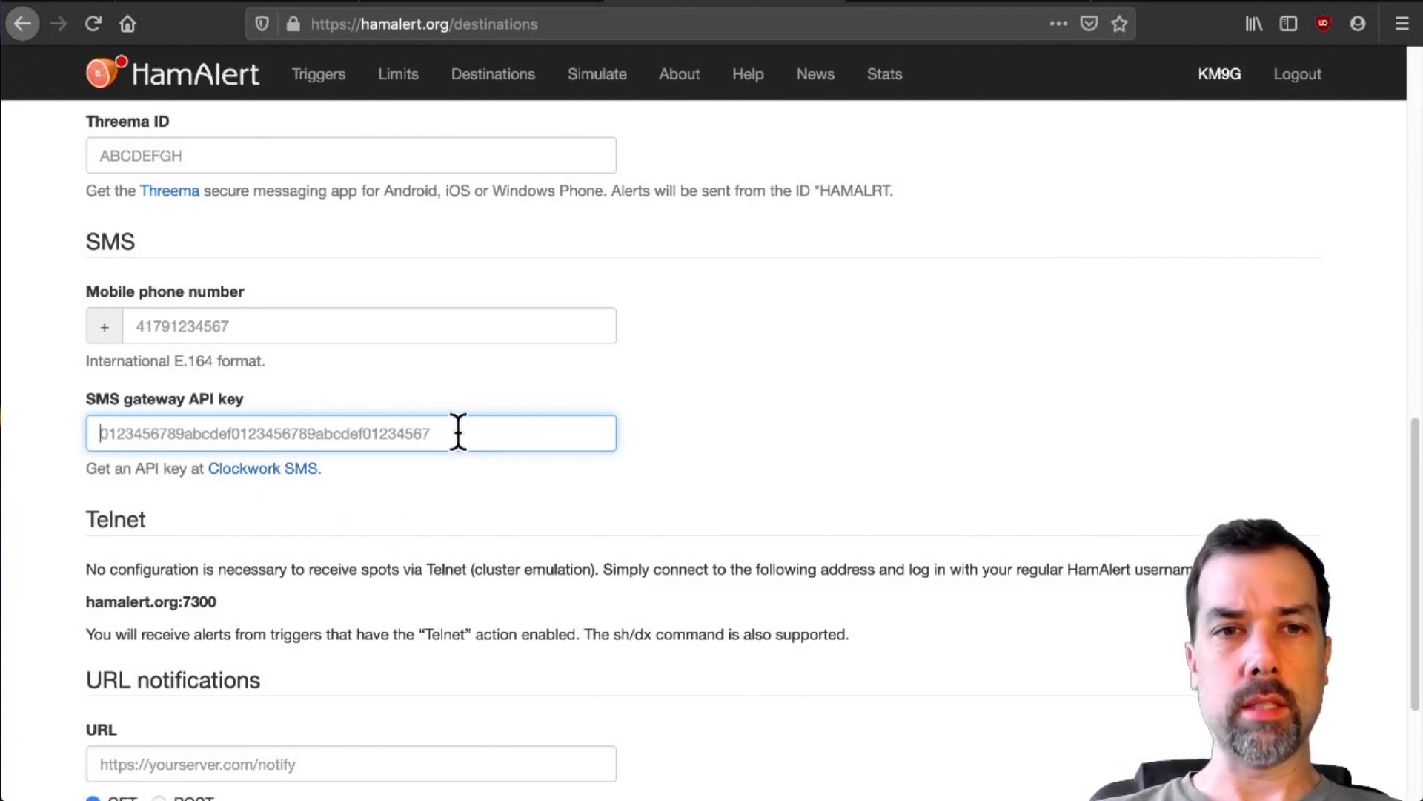
{"action": "scroll", "coordinate": [794, 412], "scroll_direction": "down", "scroll_amount": 2}
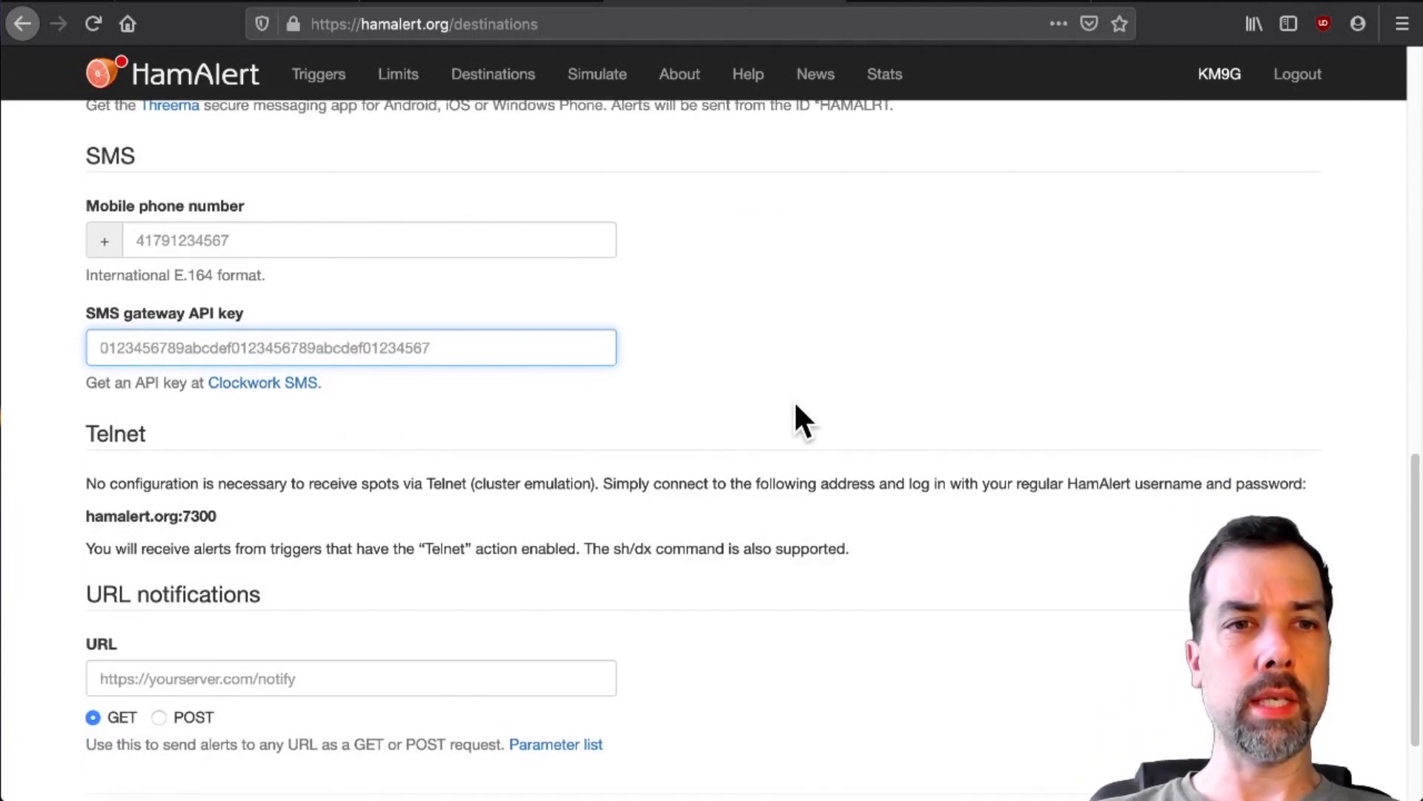
{"action": "scroll", "coordinate": [801, 418], "scroll_direction": "down", "scroll_amount": 3}
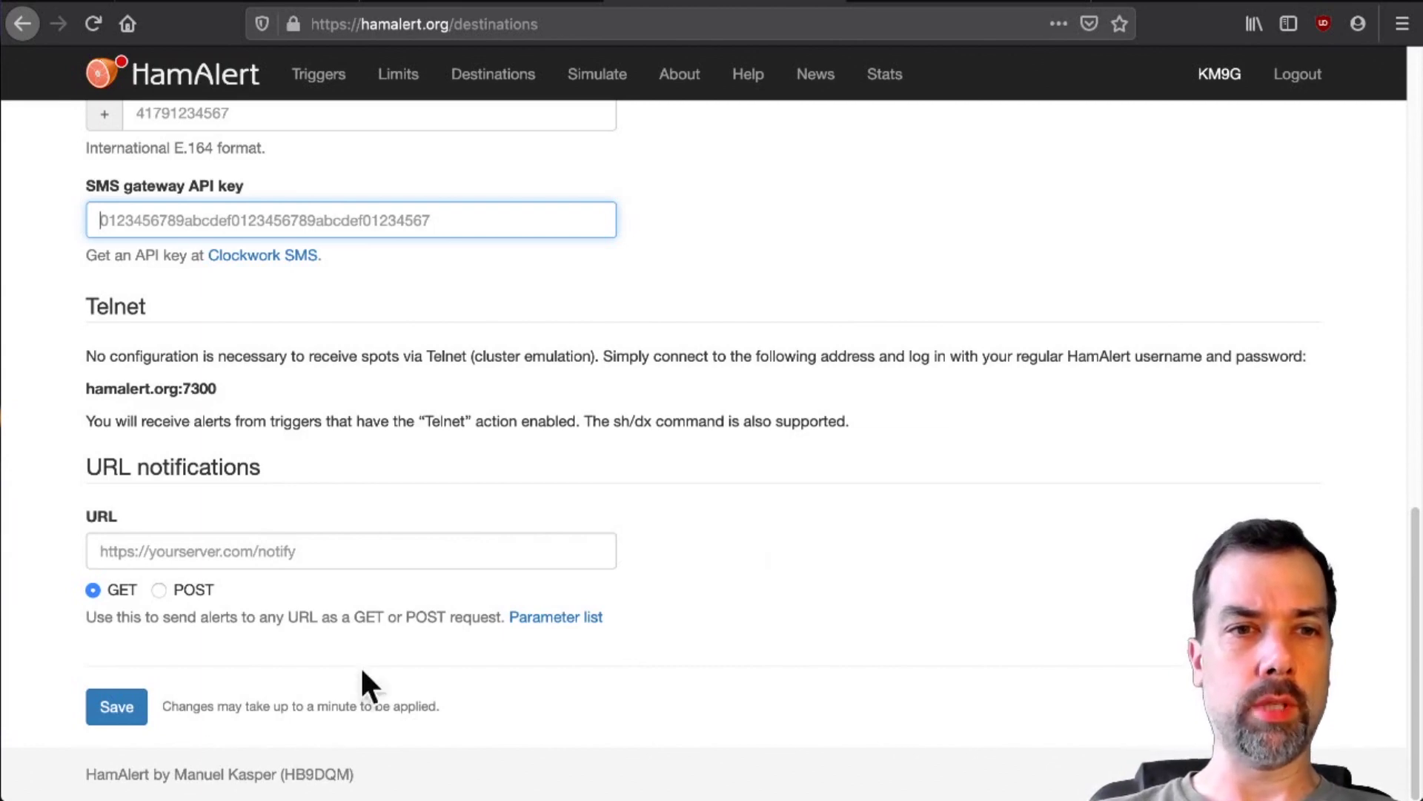
{"action": "left_click", "coordinate": [116, 708]}
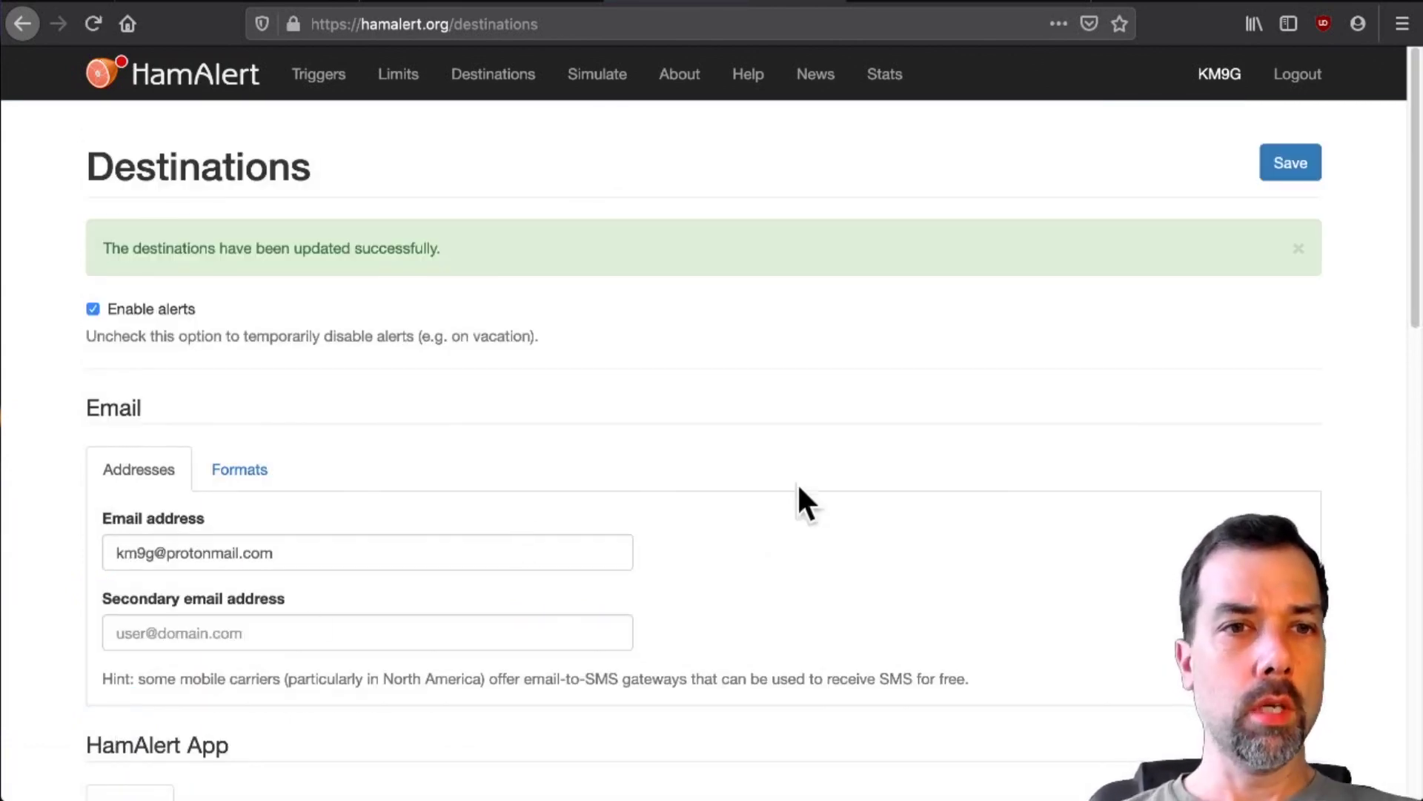
- Lower the overall alert limit from 100 to 5 per 60 minutes
{"action": "left_click", "coordinate": [404, 76]}
{"action": "scroll", "coordinate": [685, 335], "scroll_direction": "down", "scroll_amount": 2}
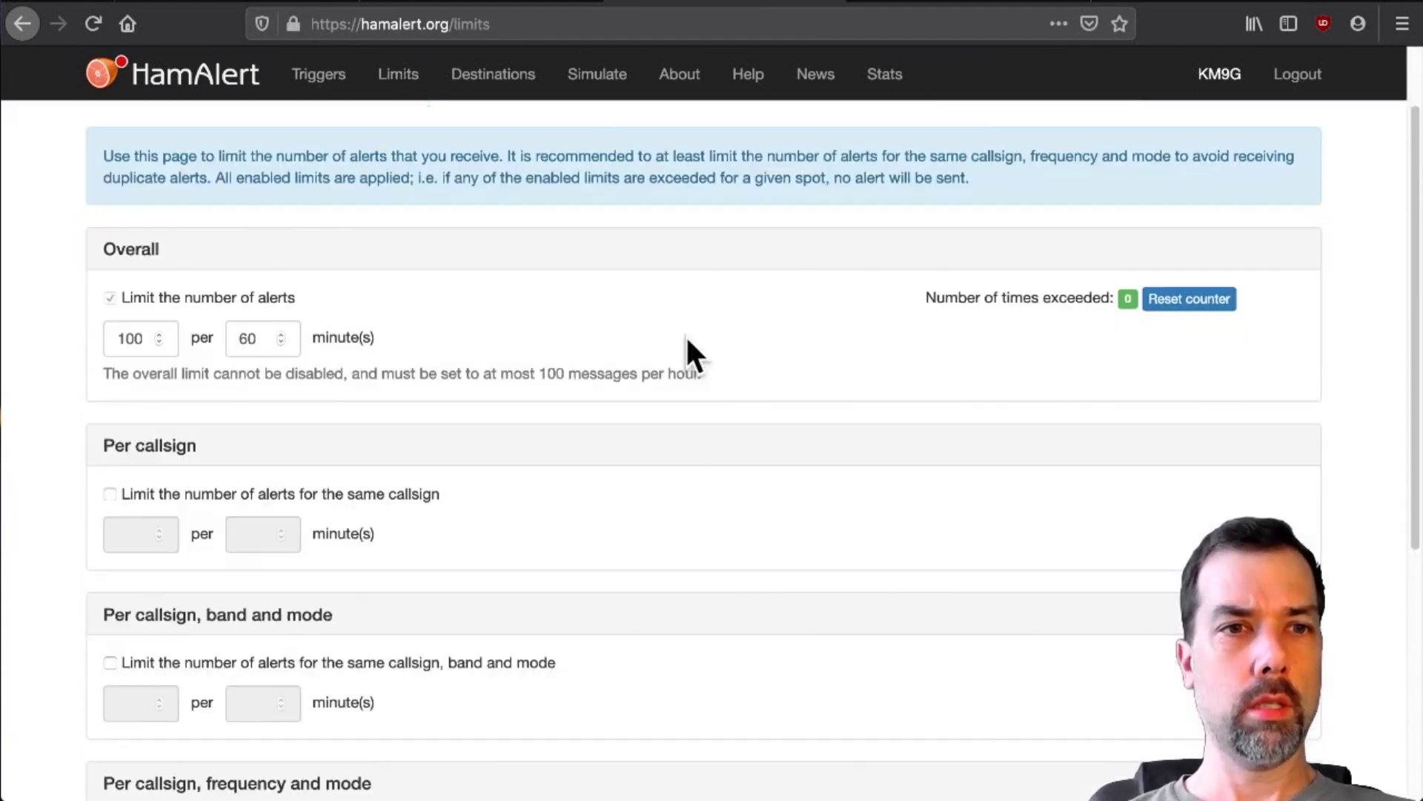
{"action": "left_click_drag", "start_coordinate": [145, 335], "coordinate": [69, 340]}
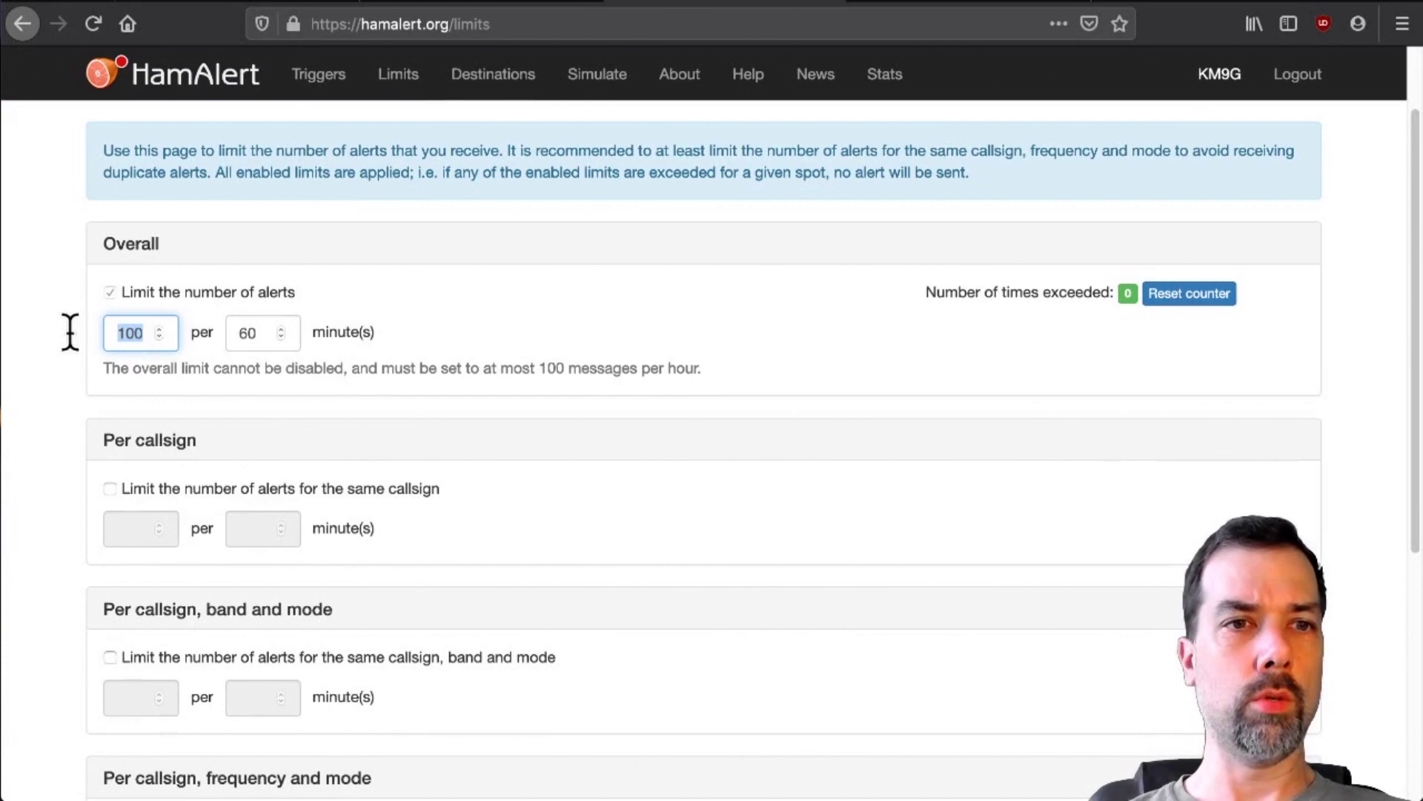
{"action": "type", "text": "5"}
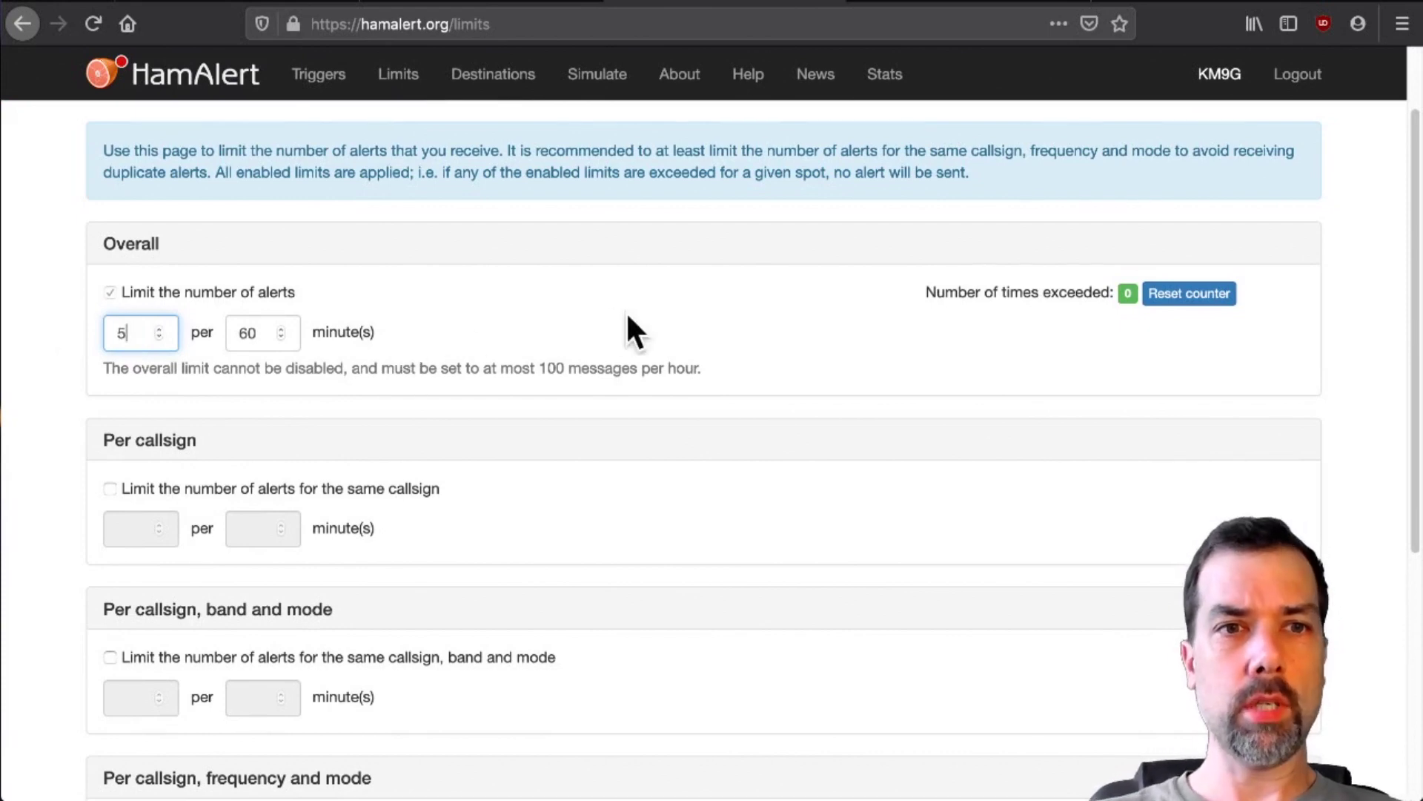
{"action": "scroll", "coordinate": [627, 315], "scroll_direction": "down", "scroll_amount": 2}
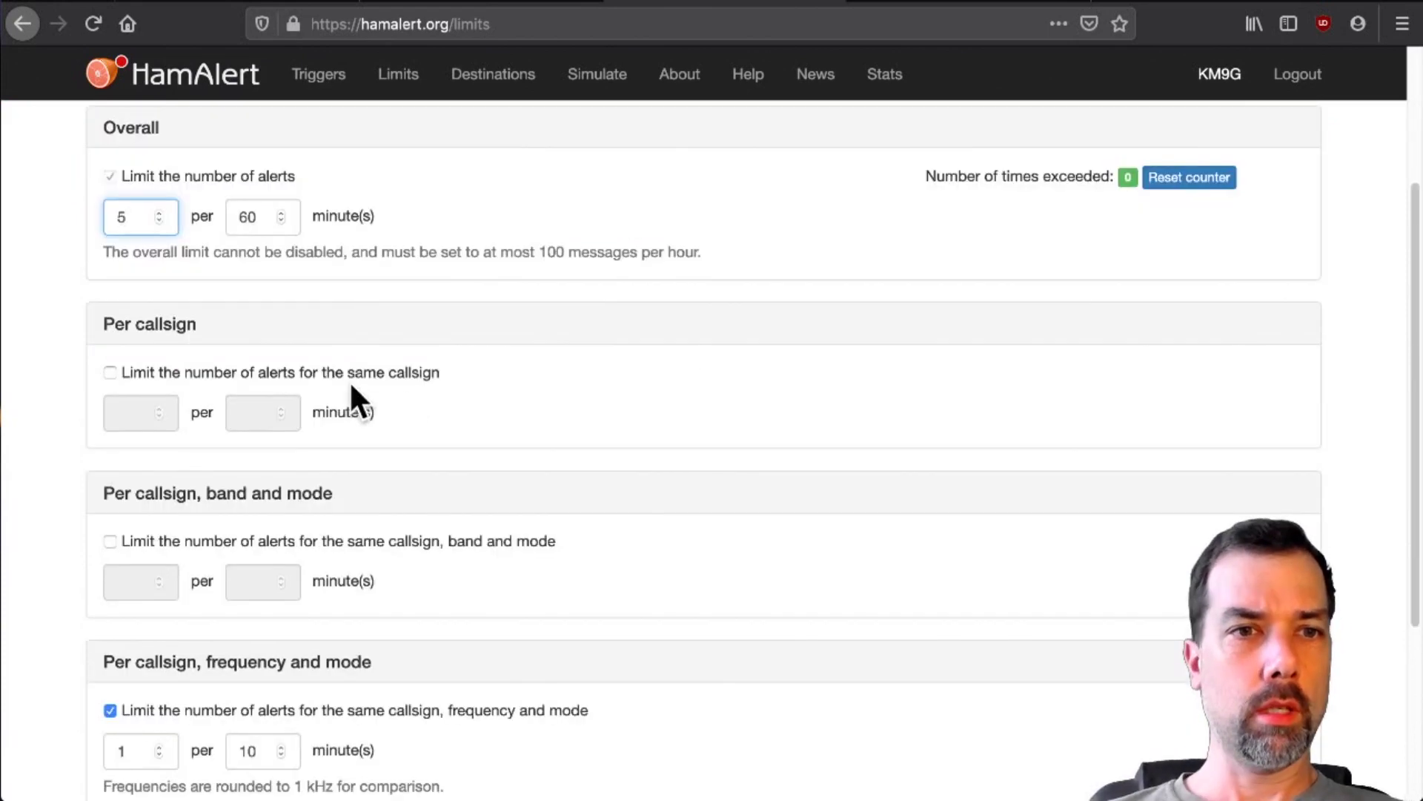
- Enable a per-callsign limit of 1 alert per 5 minutes and save the limits
{"action": "left_click", "coordinate": [390, 395]}
{"action": "left_click", "coordinate": [129, 413]}
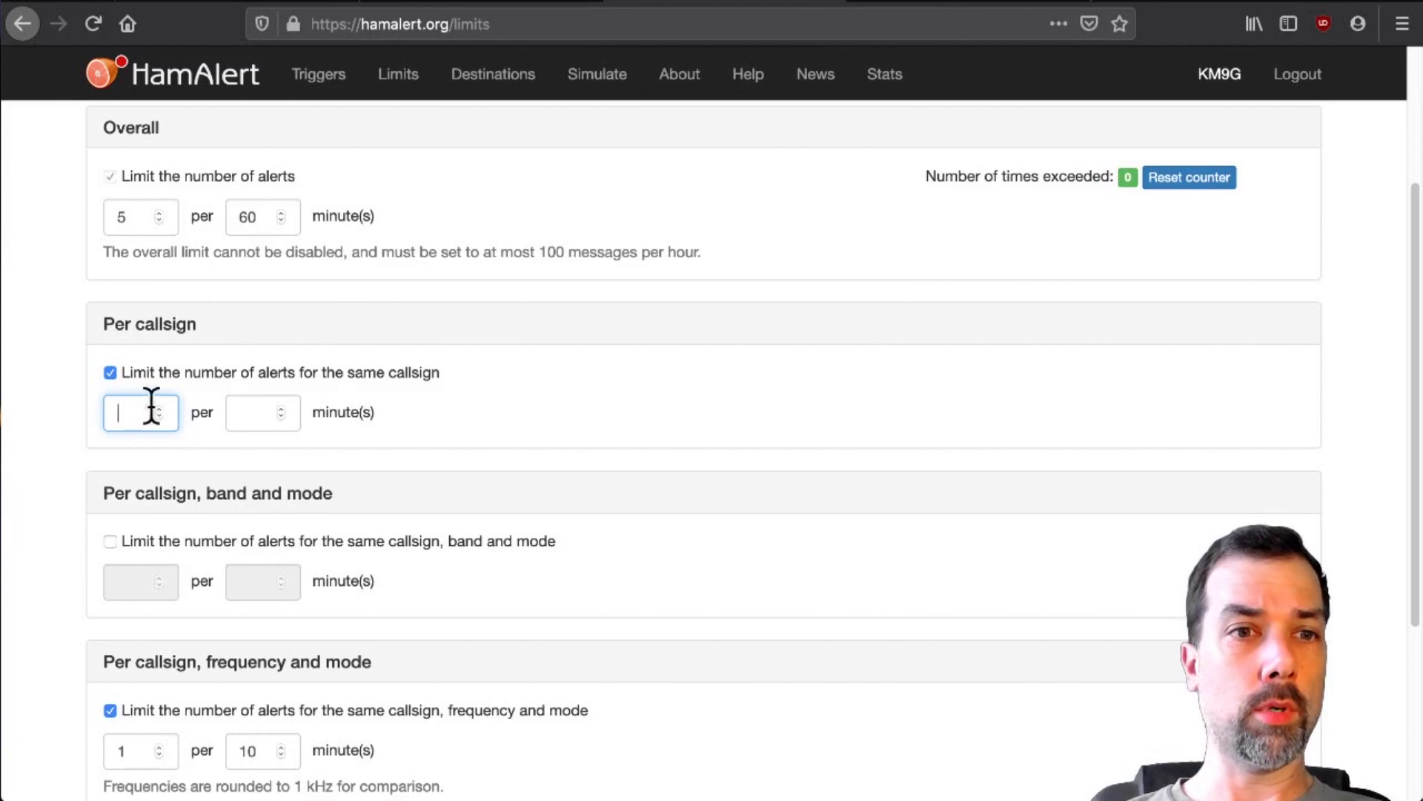
{"action": "type", "text": "1"}
{"action": "left_click", "coordinate": [249, 412]}
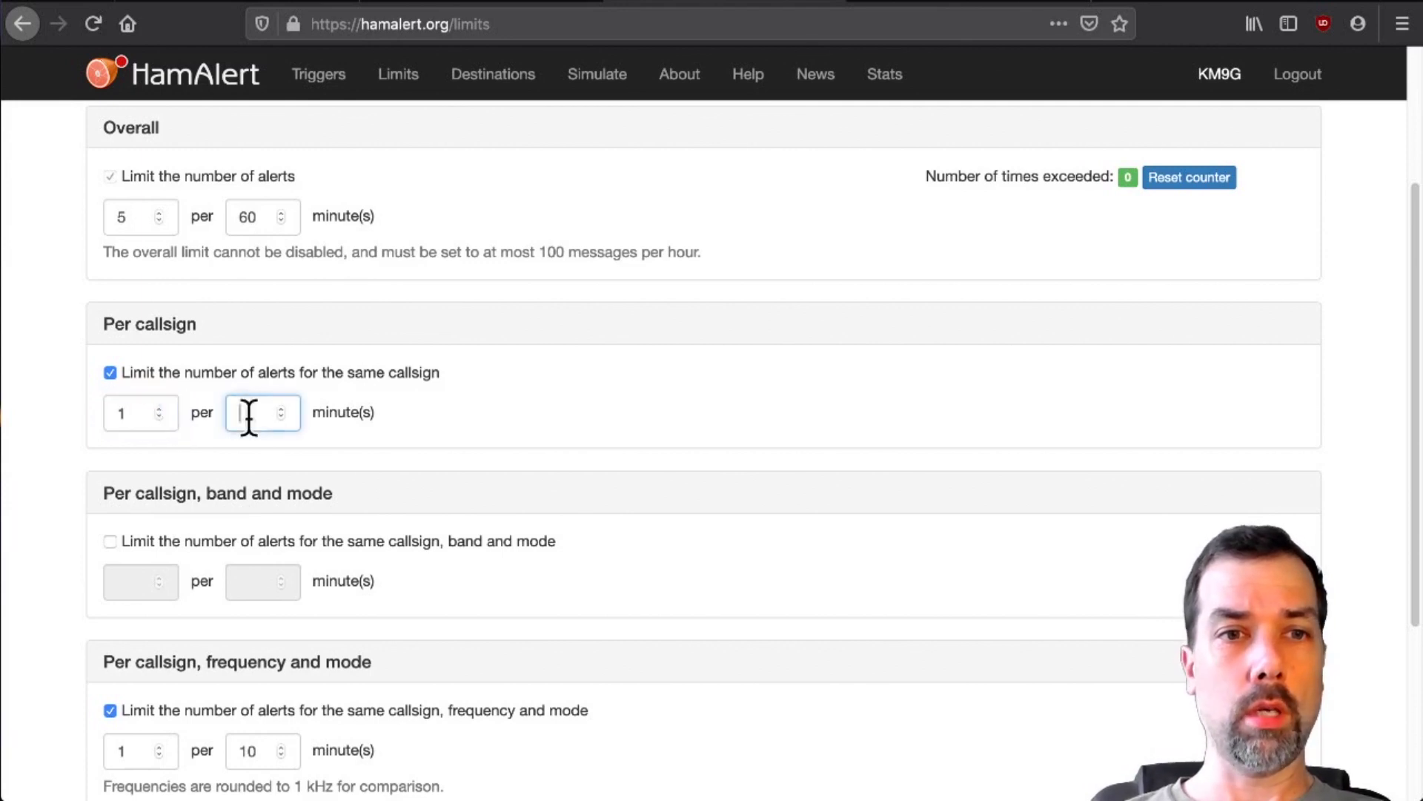
{"action": "type", "text": "5"}
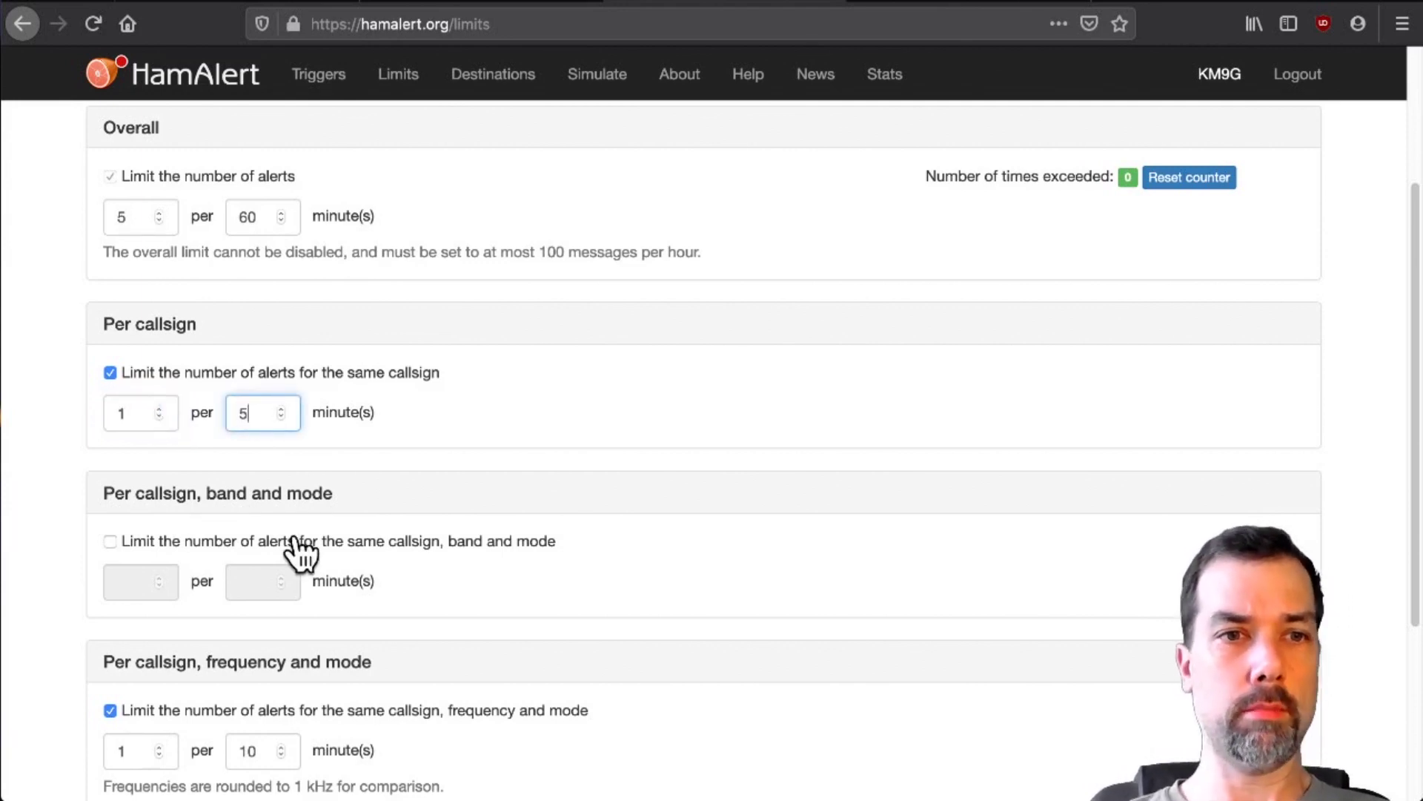
{"action": "scroll", "coordinate": [600, 436], "scroll_direction": "down", "scroll_amount": 3}
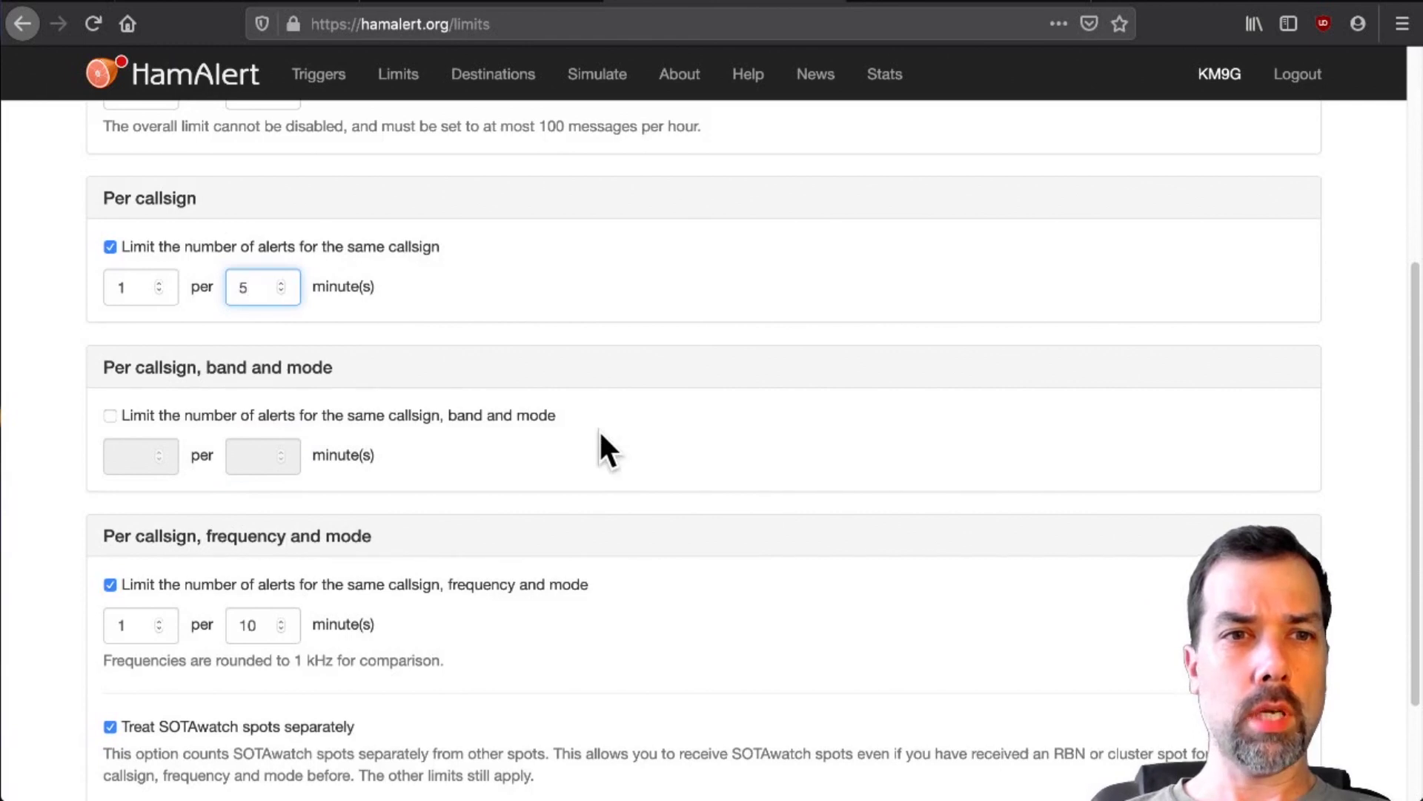
{"action": "scroll", "coordinate": [626, 409], "scroll_direction": "down", "scroll_amount": 2}
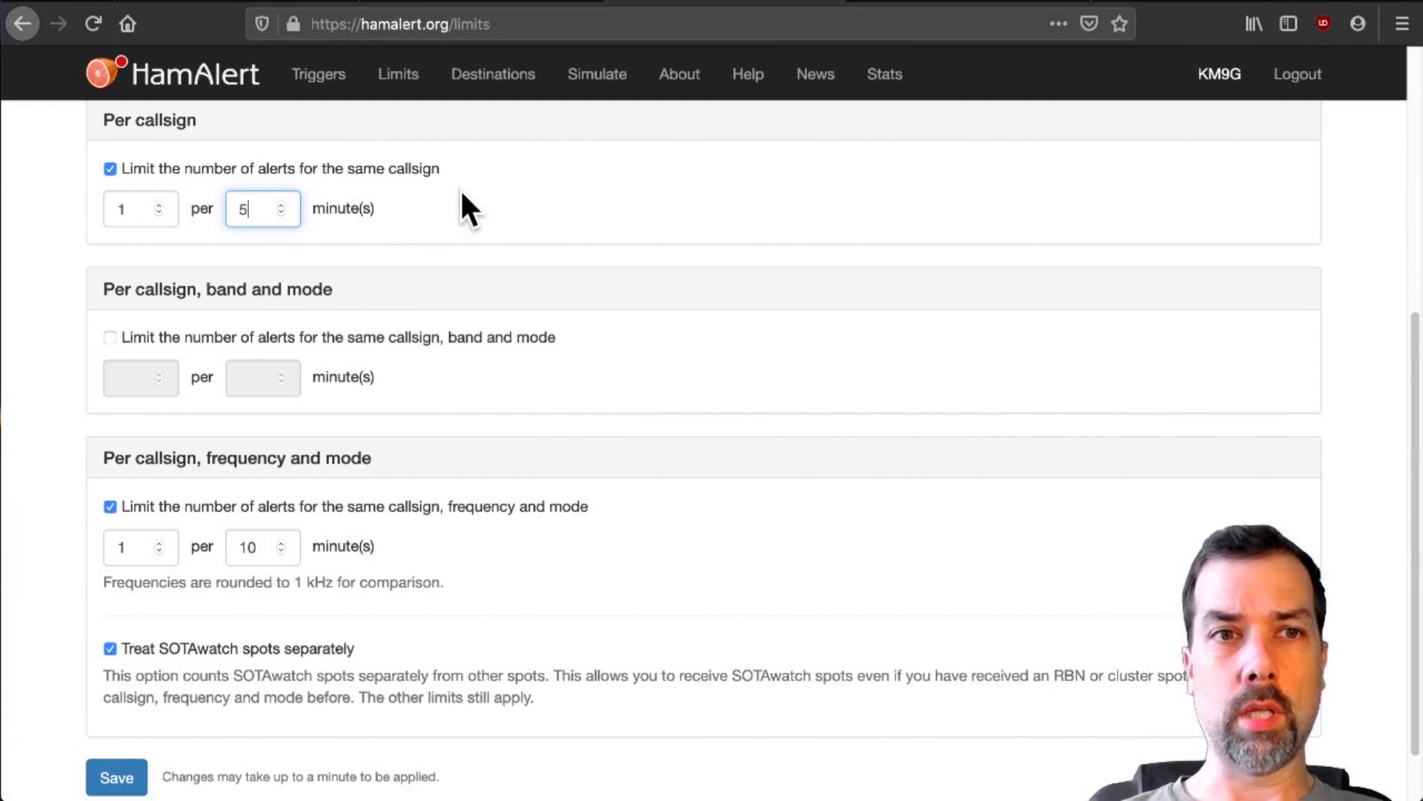
{"action": "scroll", "coordinate": [688, 397], "scroll_direction": "down", "scroll_amount": 2}
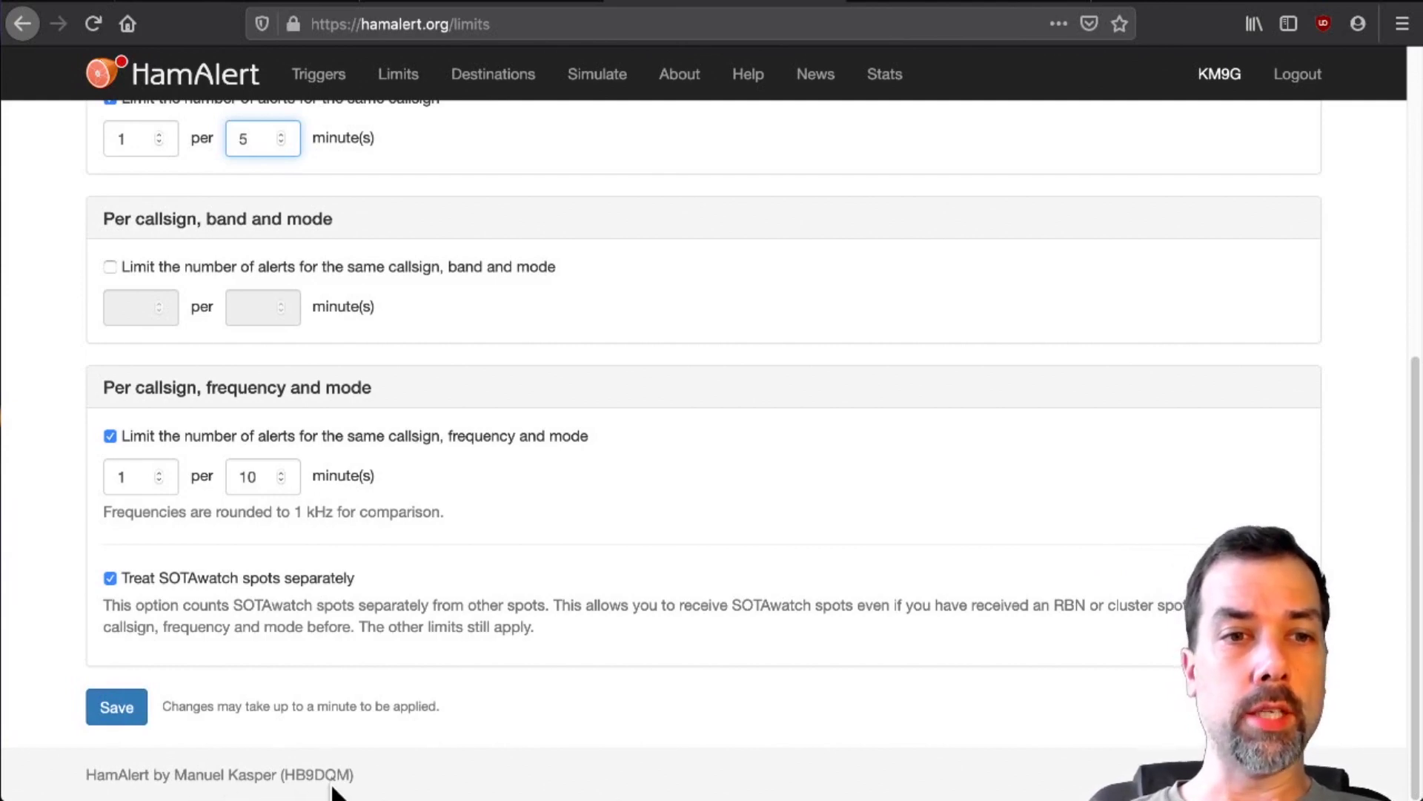
{"action": "left_click", "coordinate": [119, 707]}
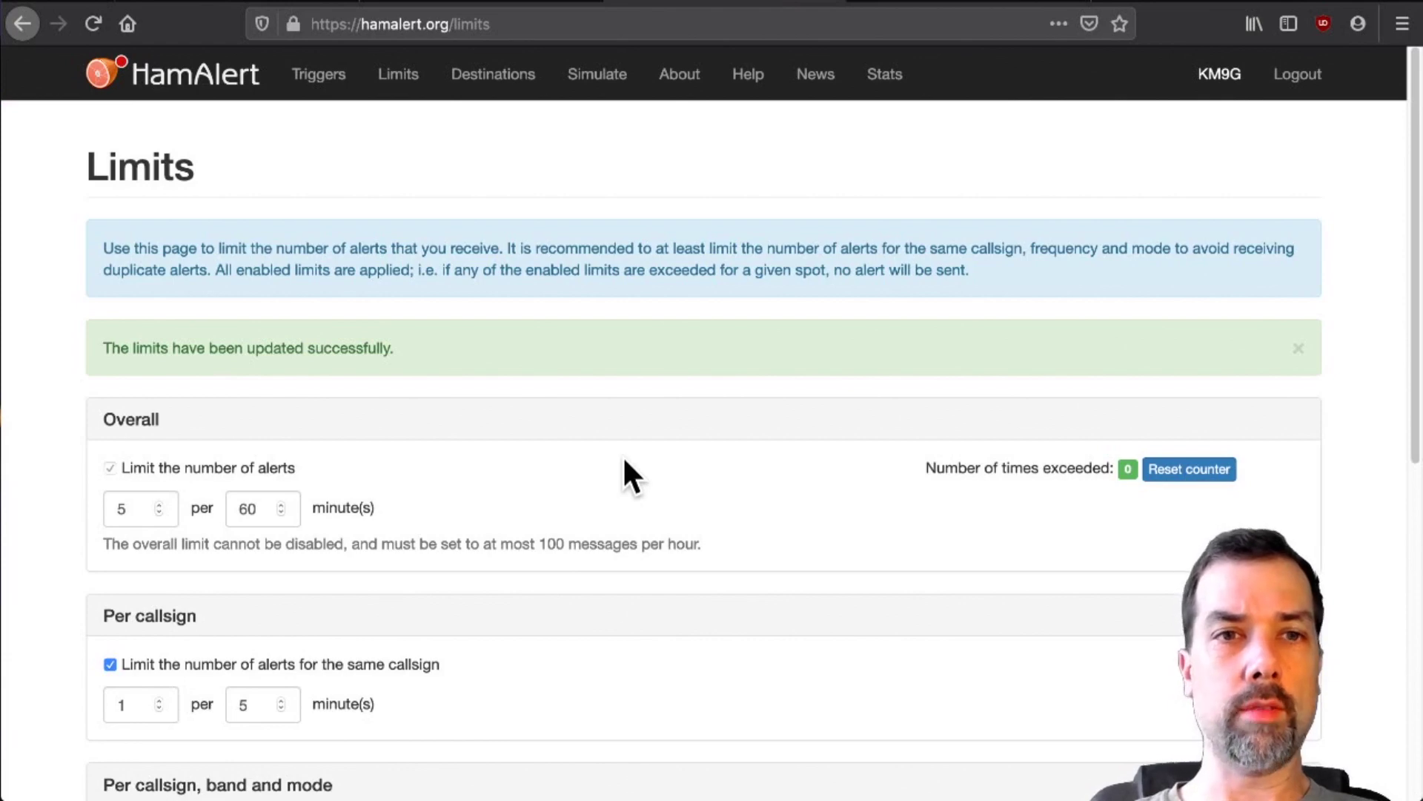
- Start a new trigger with a Callsign condition for AA0Z
{"action": "left_click", "coordinate": [310, 95]}
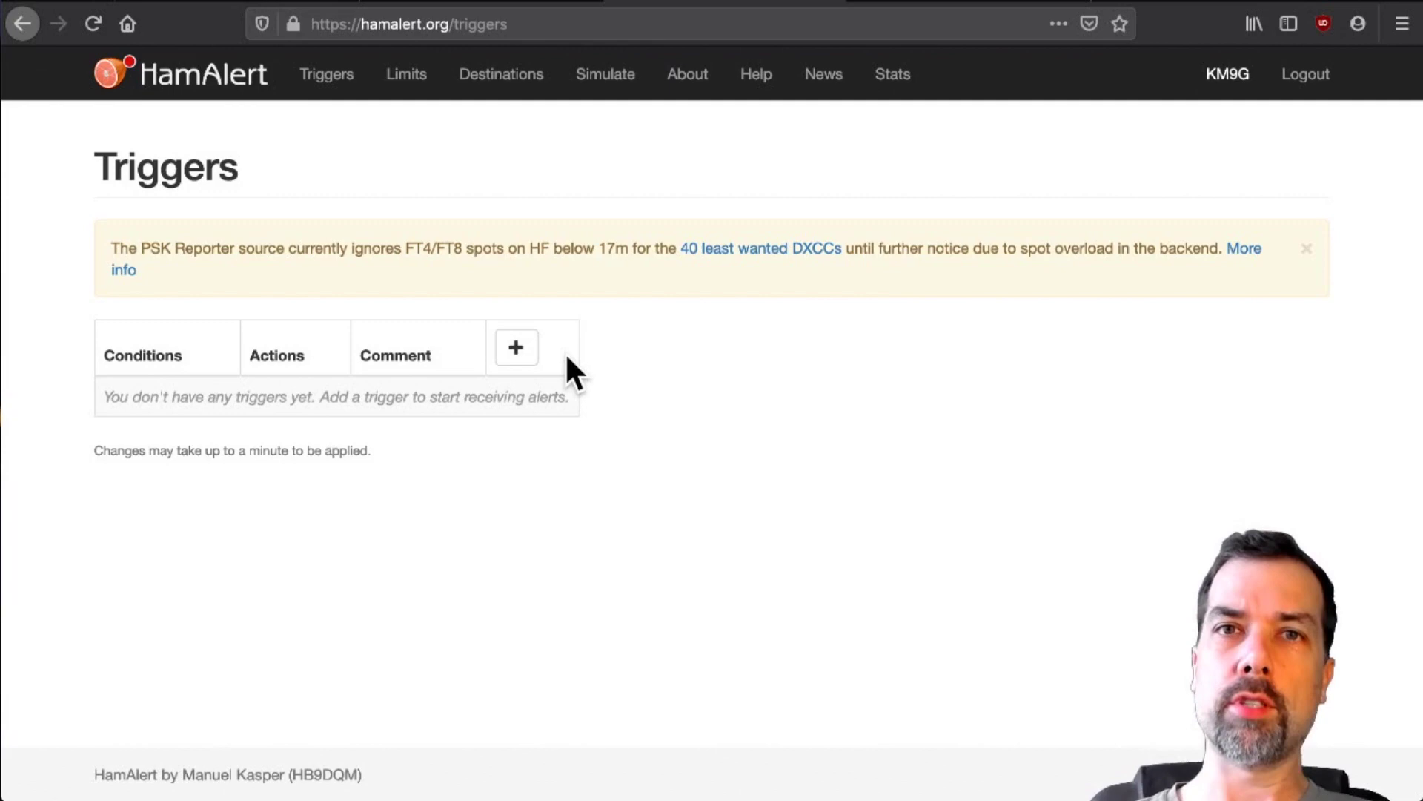
{"action": "left_click", "coordinate": [515, 355]}
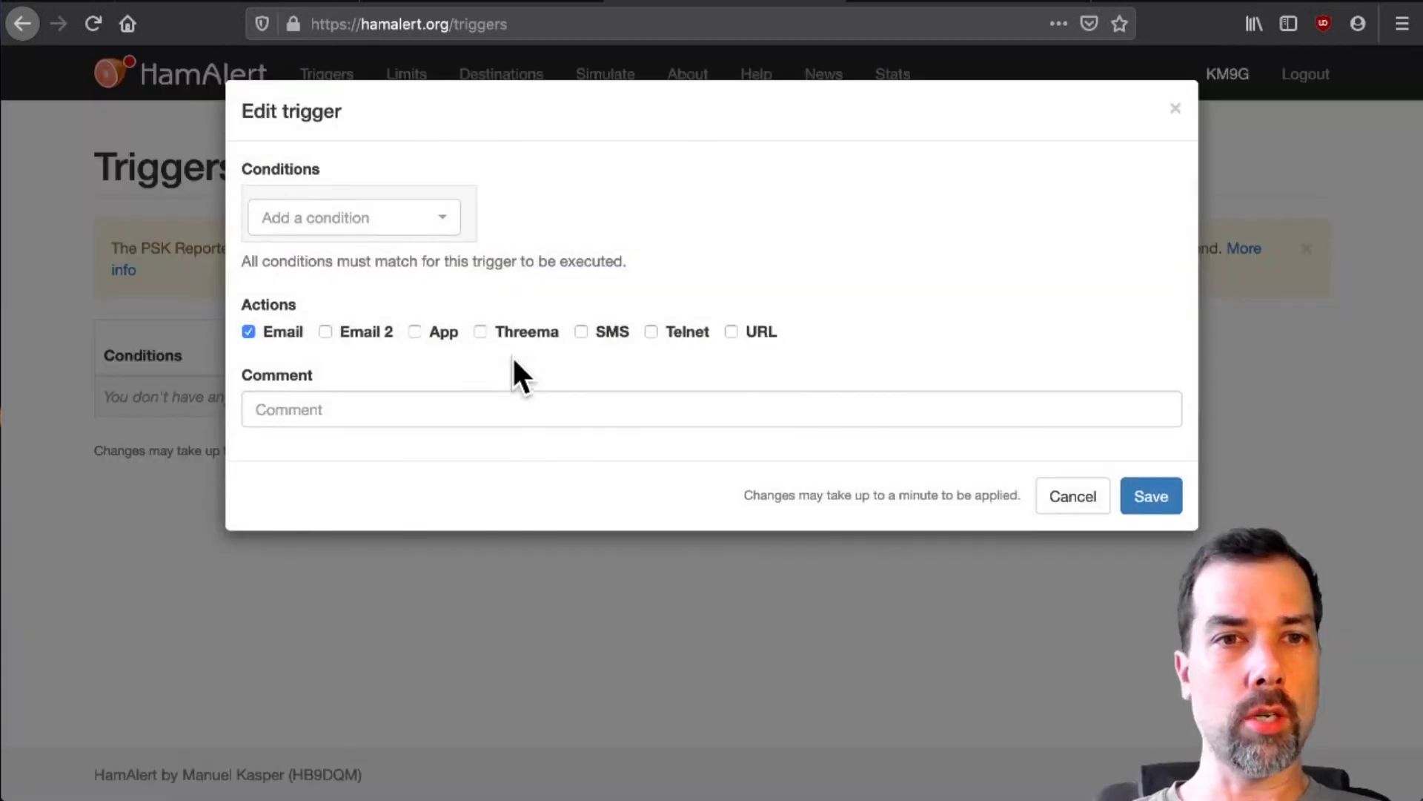
{"action": "left_click", "coordinate": [444, 224]}
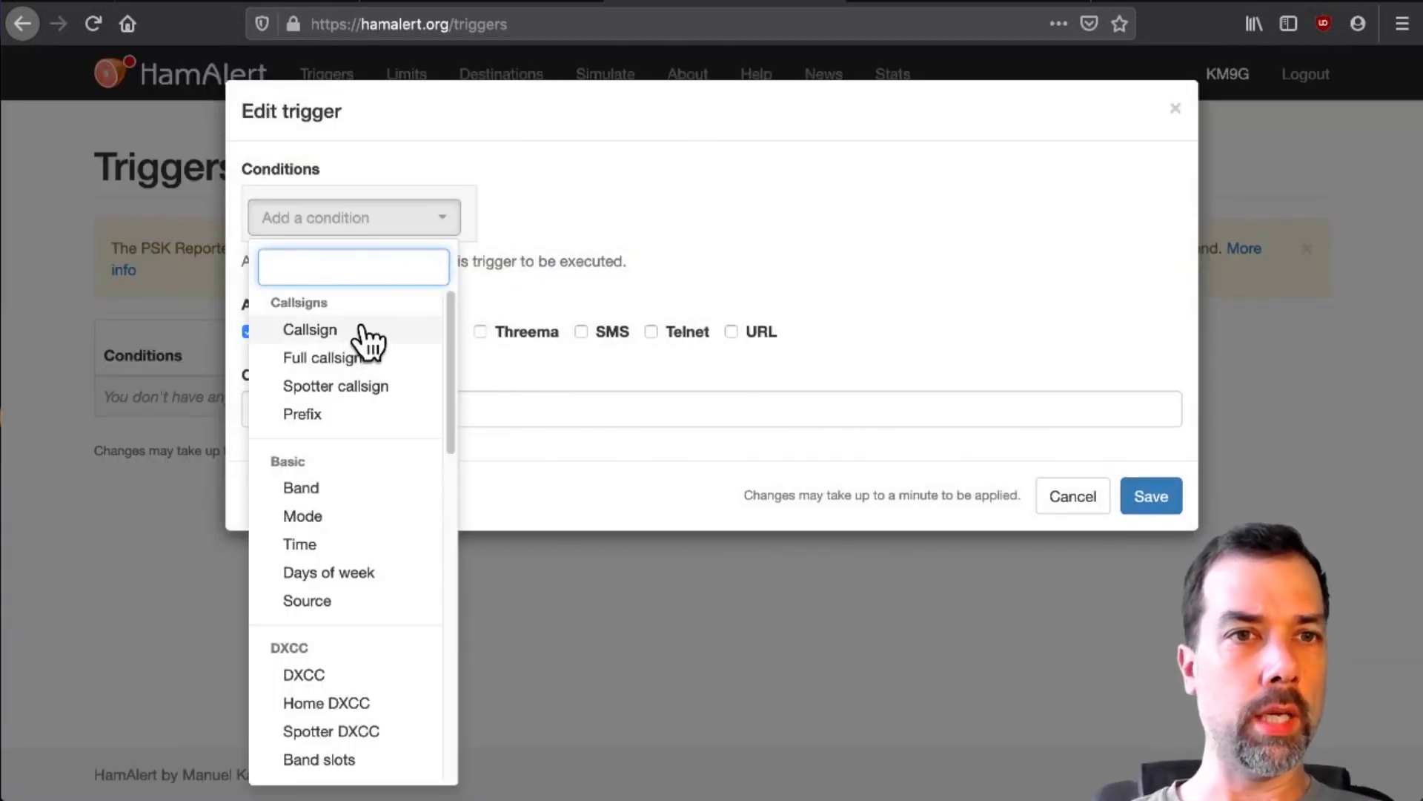
{"action": "left_click", "coordinate": [363, 329]}
{"action": "left_click", "coordinate": [455, 213]}
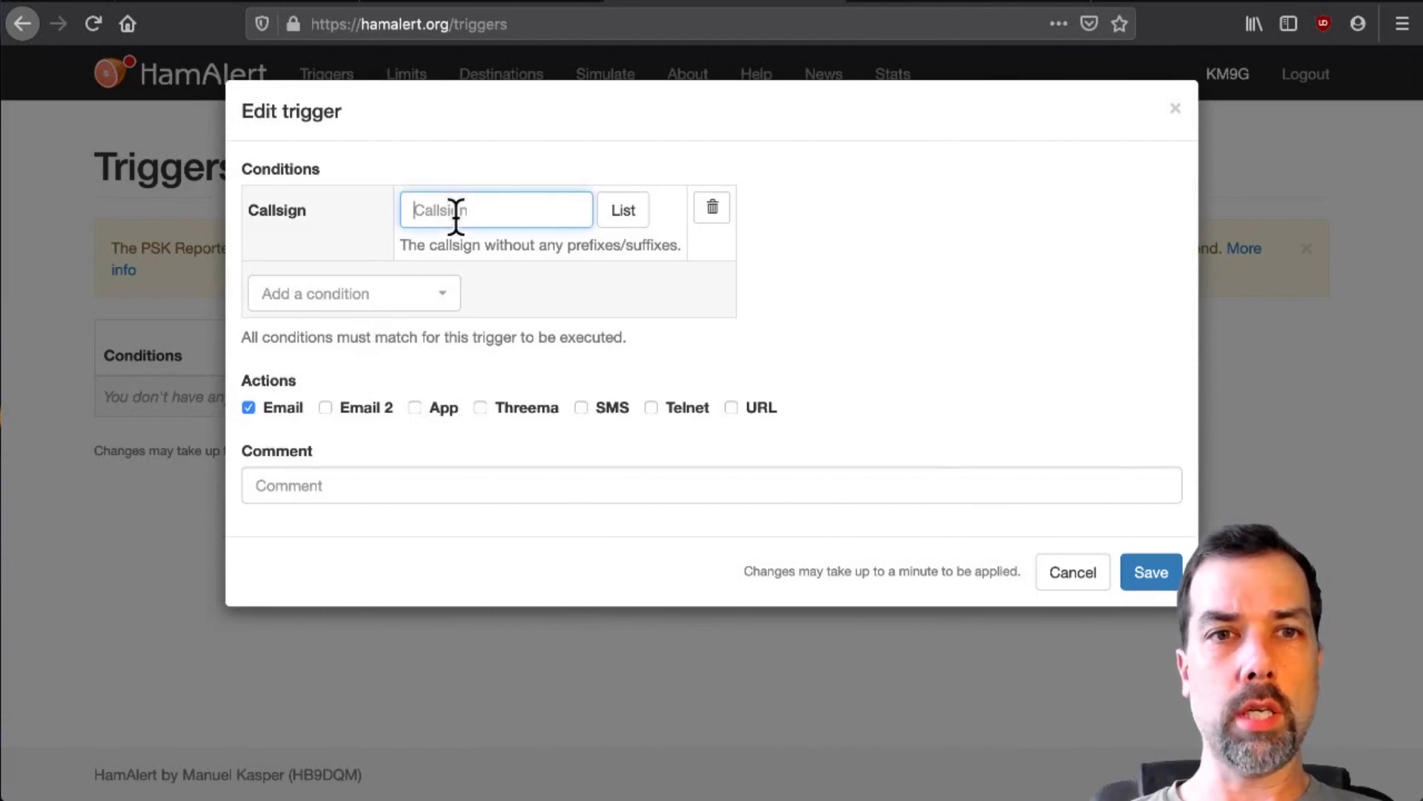
{"action": "type", "text": "AA0Z"}
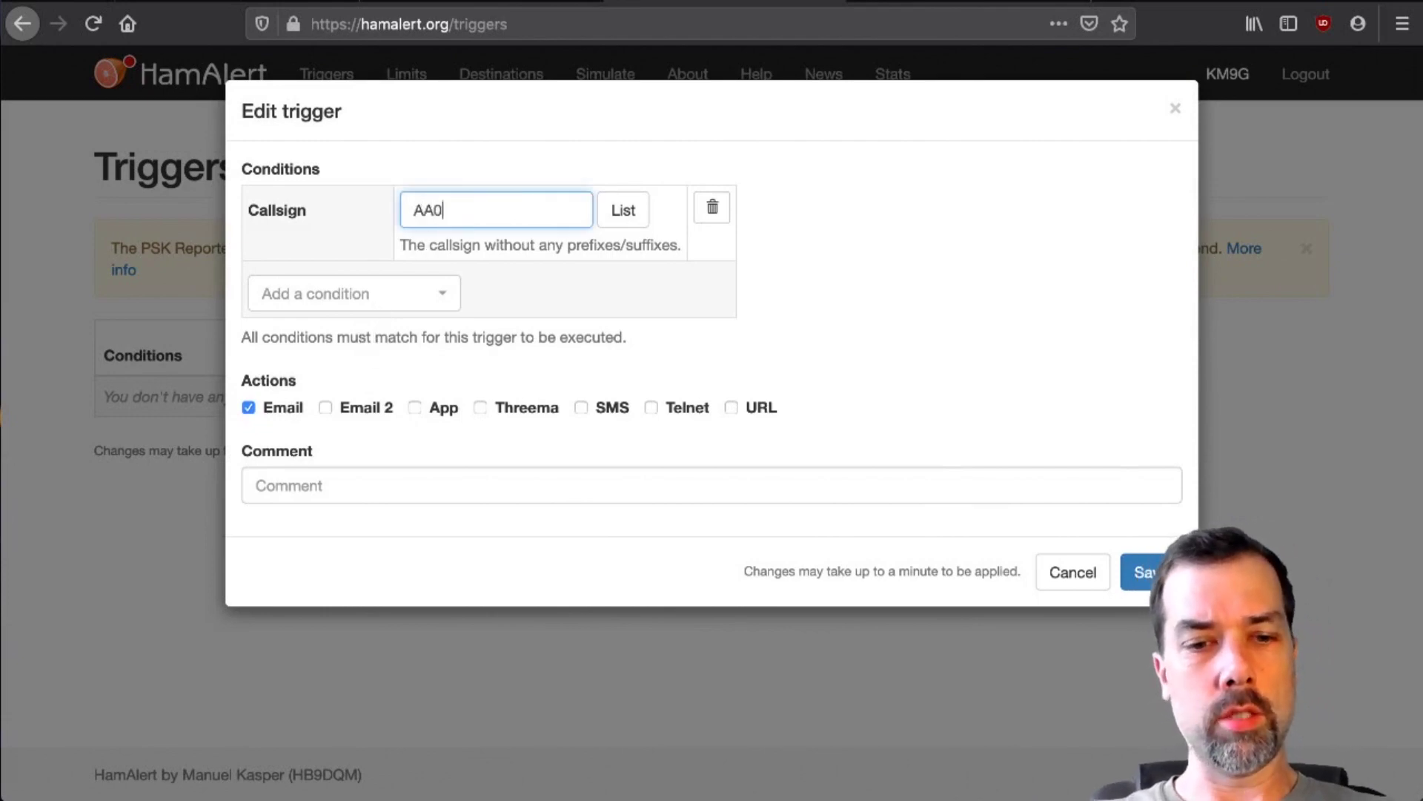
- Add a Source condition covering all four spot sources
{"action": "left_click", "coordinate": [373, 298]}
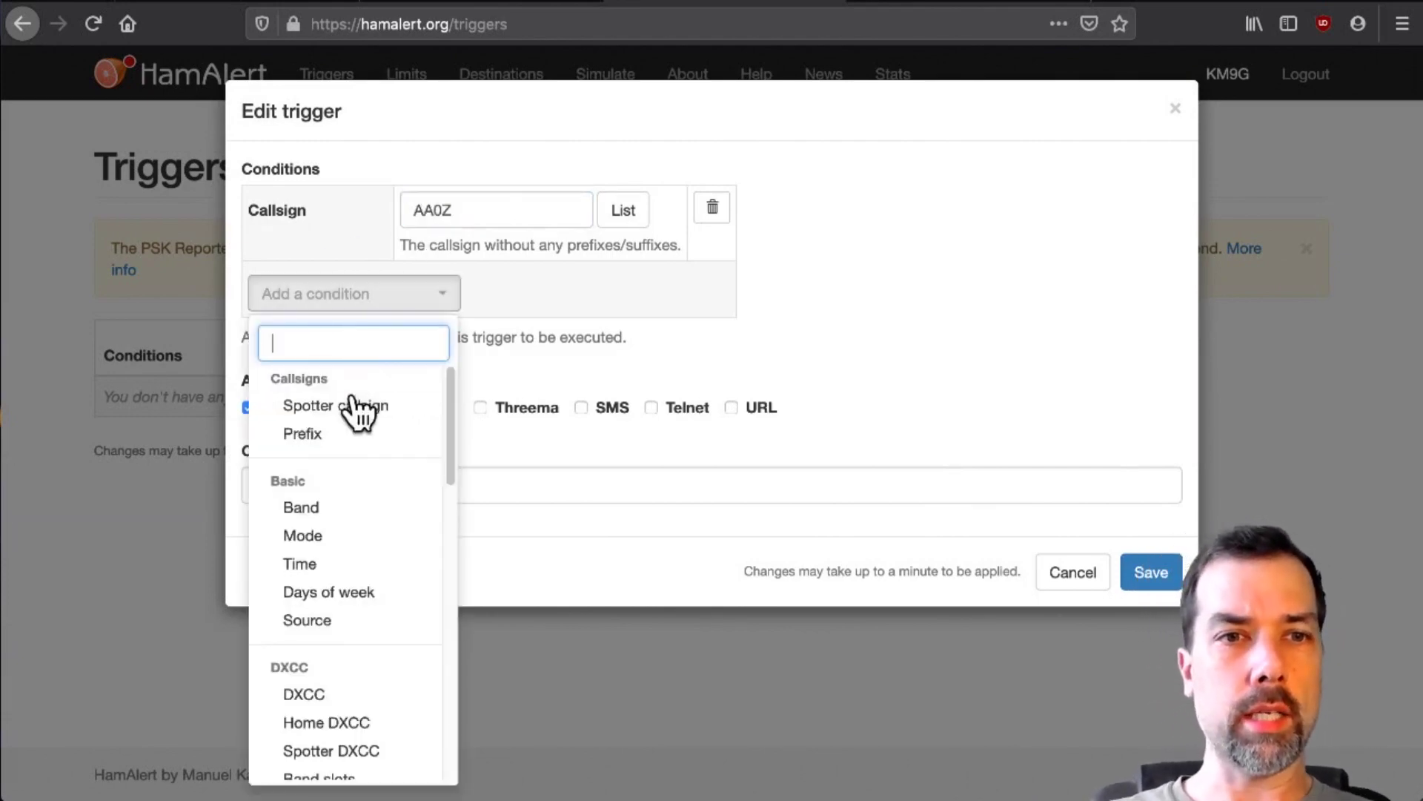
{"action": "left_click", "coordinate": [333, 621]}
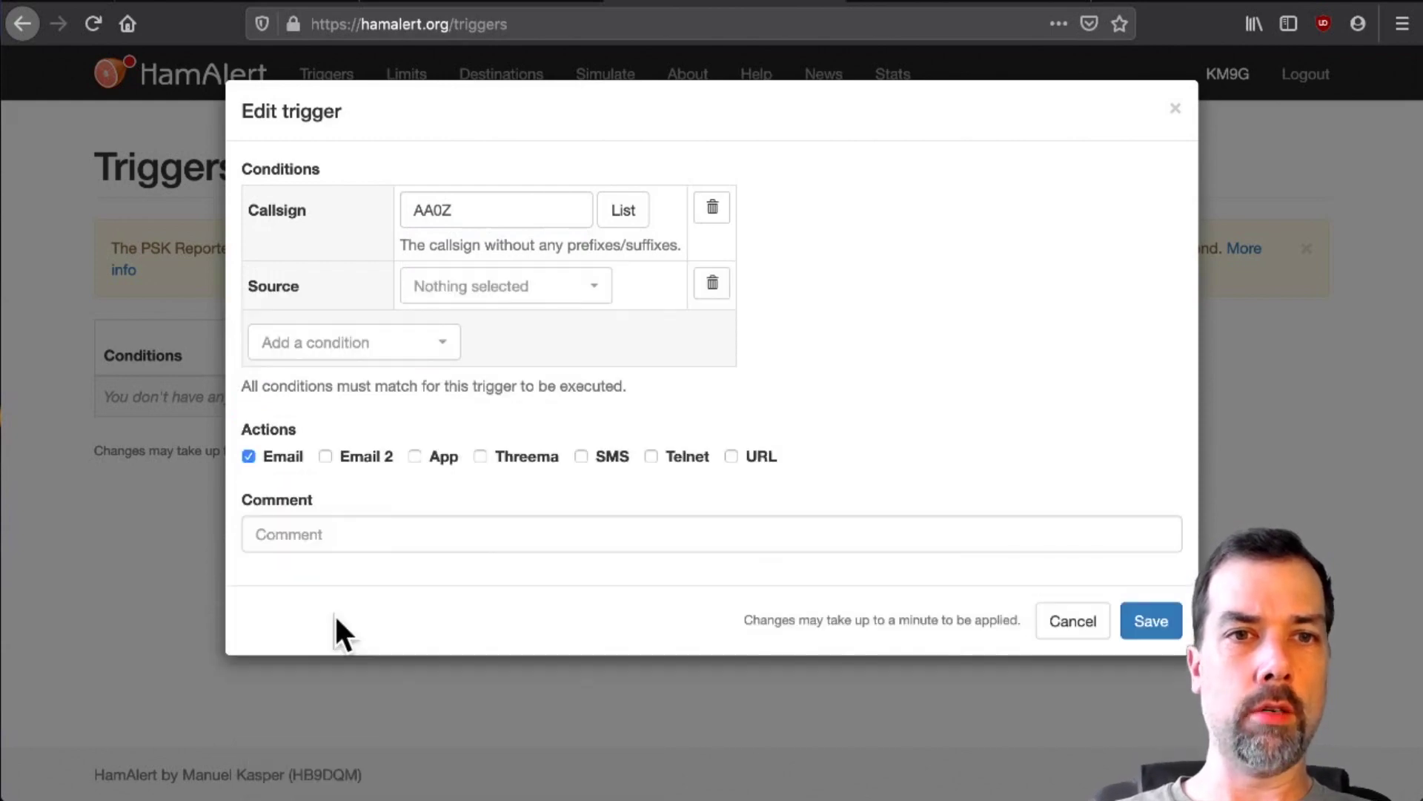
{"action": "left_click", "coordinate": [512, 293]}
{"action": "left_click", "coordinate": [478, 386]}
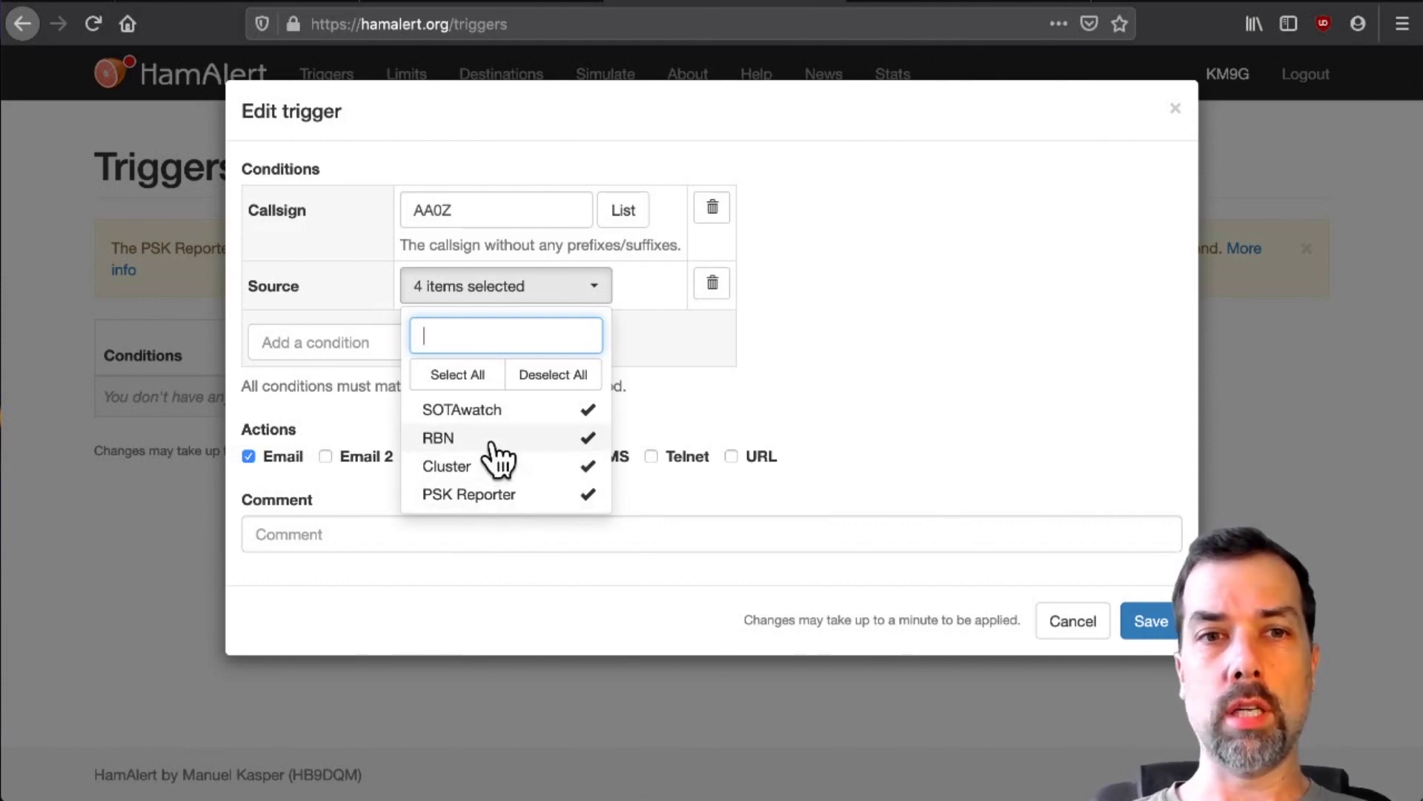
{"action": "left_click", "coordinate": [851, 397]}
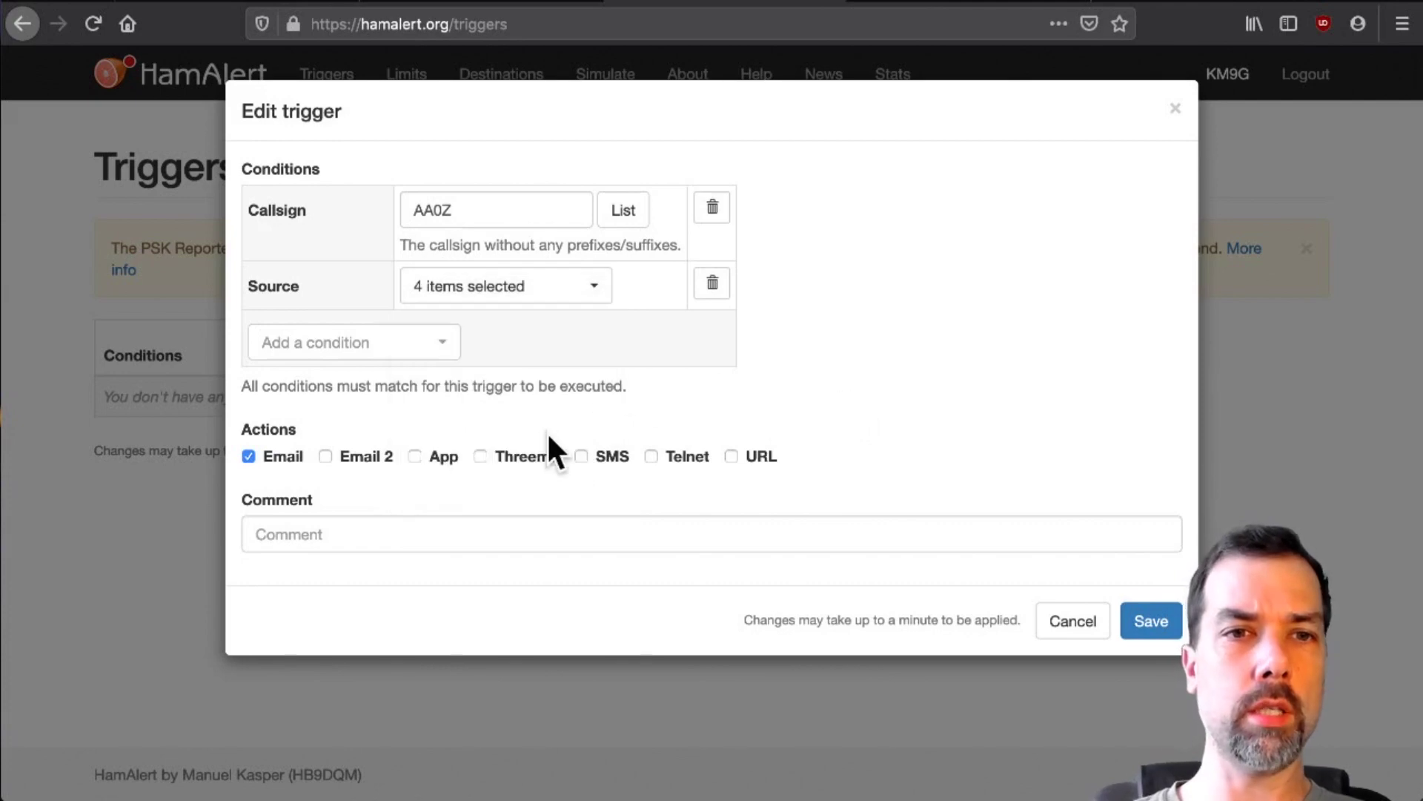
- Alert via the App, add the comment 'Evvaaaarrrrr!', and save the AA0Z trigger
{"action": "left_click", "coordinate": [417, 460]}
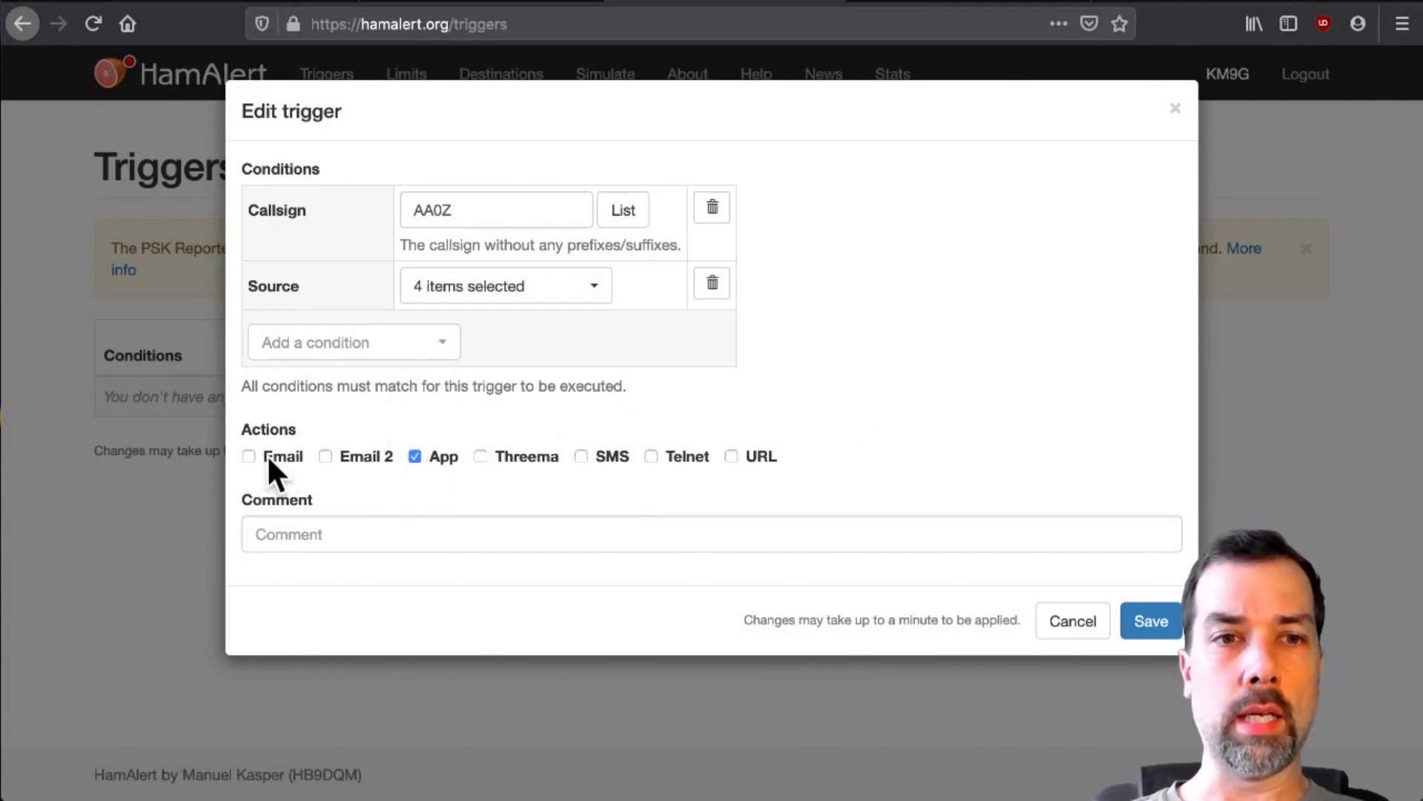
{"action": "left_click", "coordinate": [326, 538]}
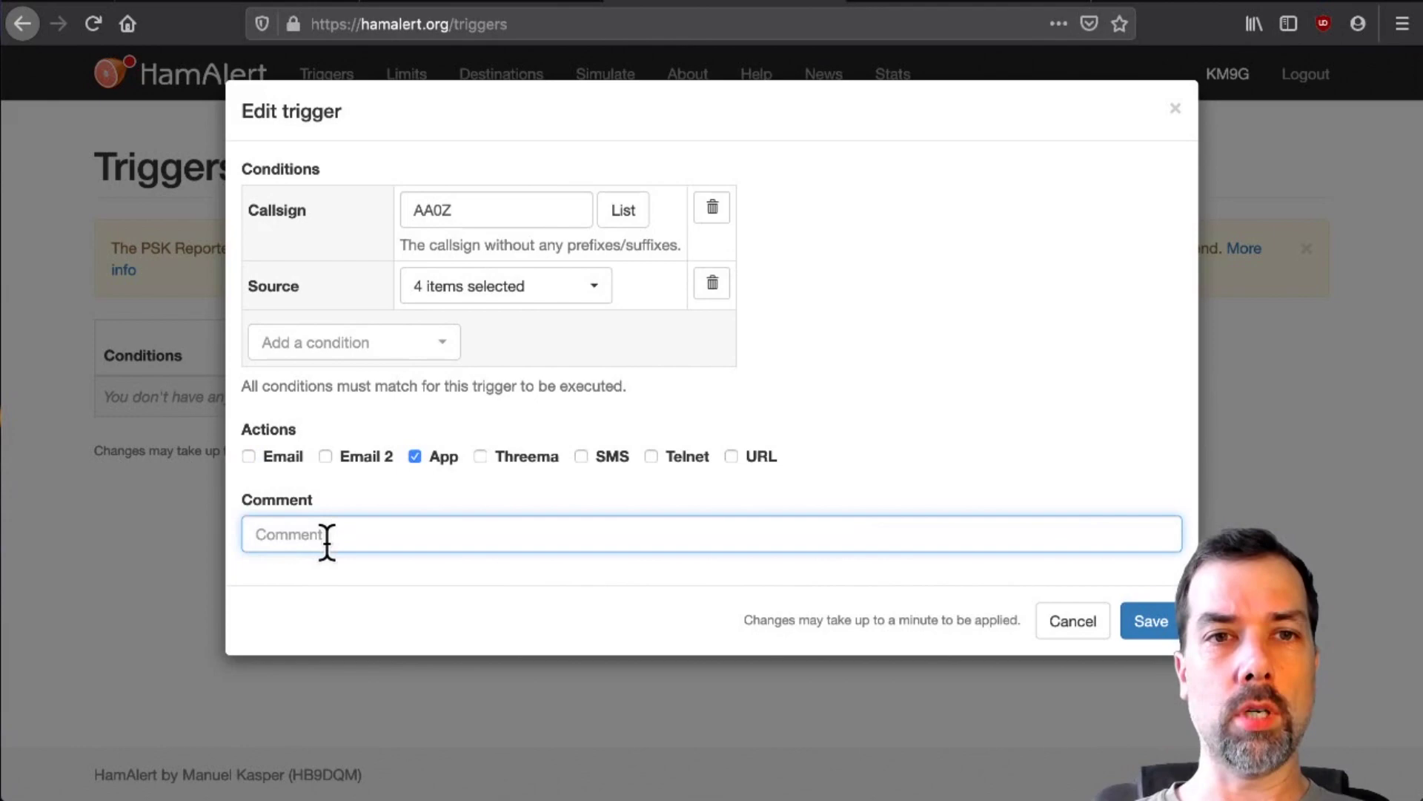
{"action": "type", "text": "Evva"}
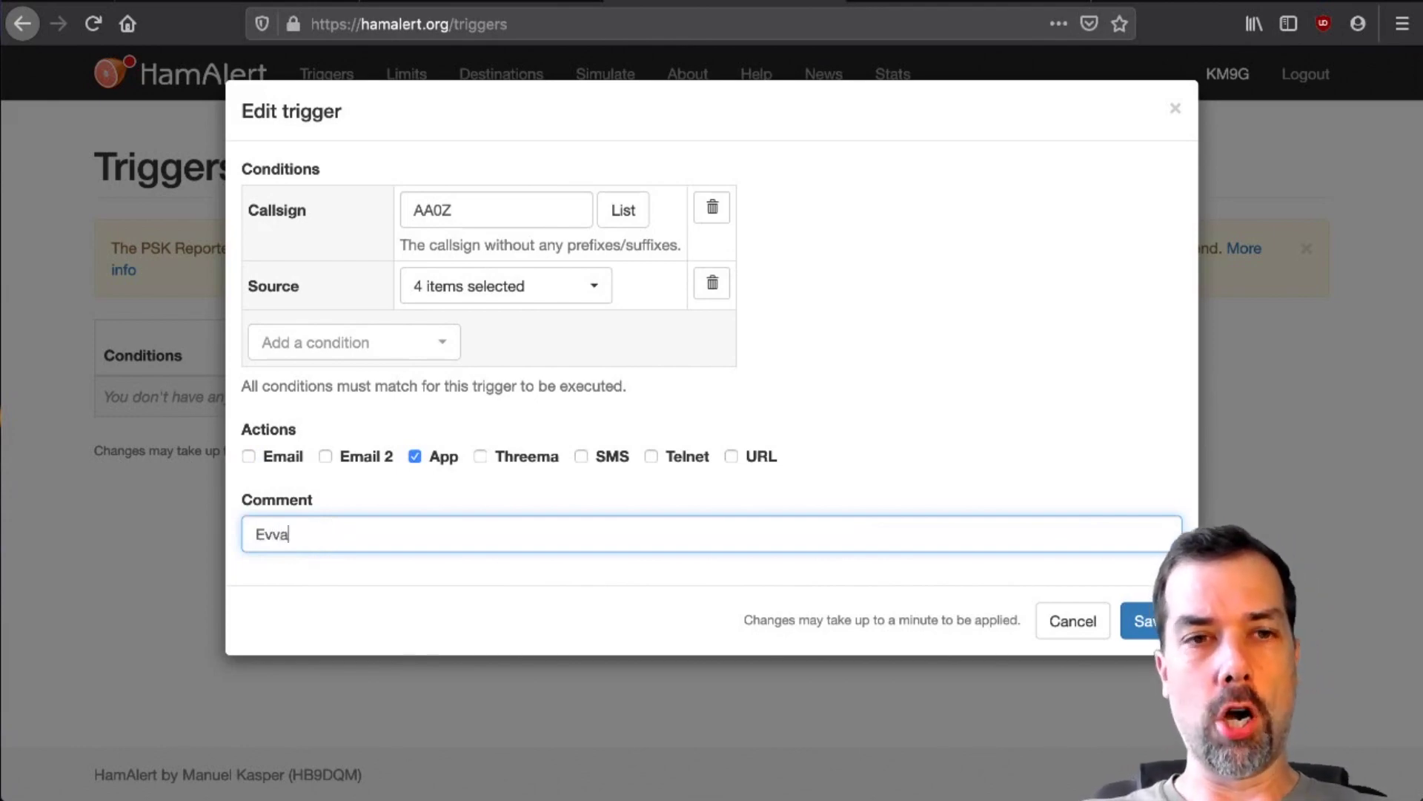
{"action": "type", "text": "aaarrrrr"}
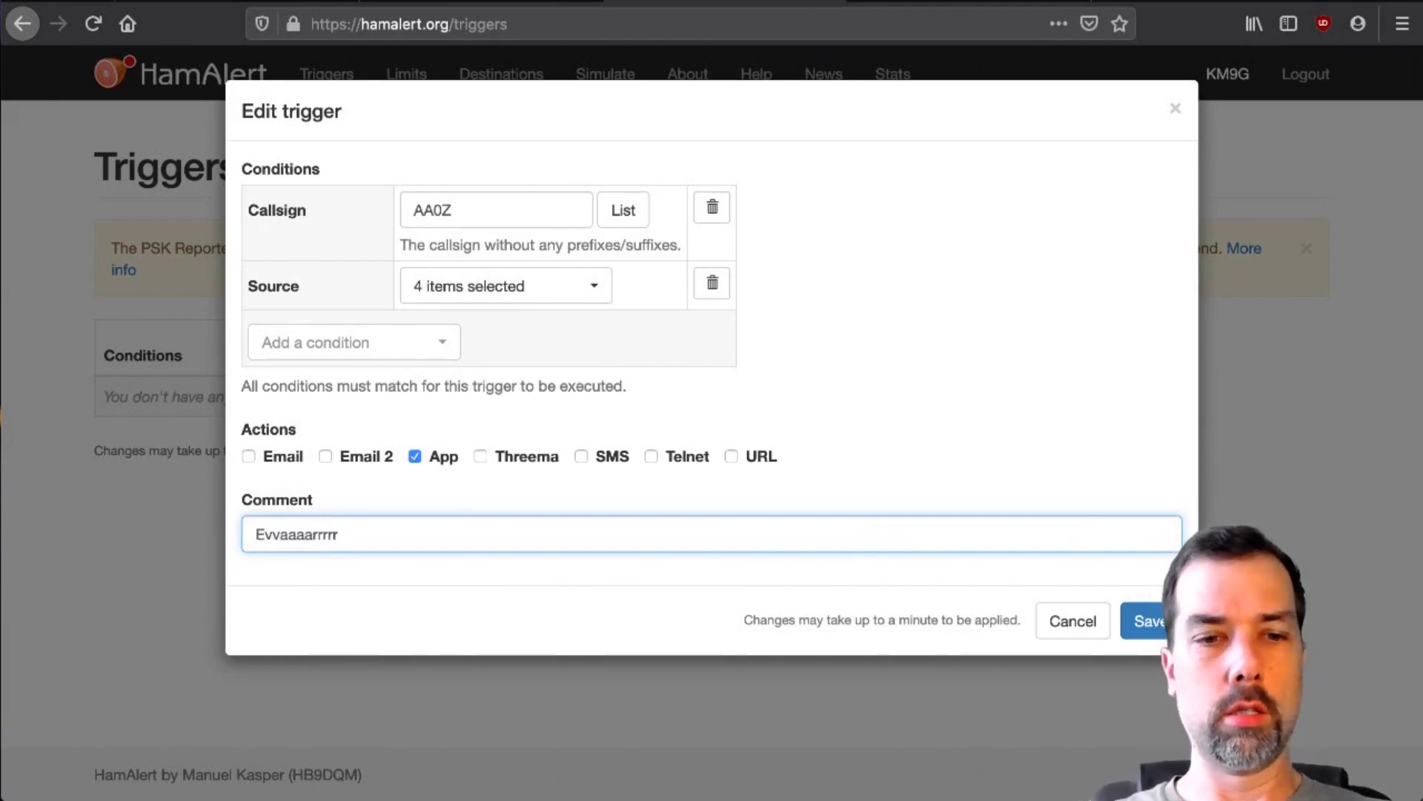
{"action": "type", "text": "!"}
{"action": "key", "text": "Return"}
- Add a KE0OG trigger on all four sources, App alerts without email, with a channel comment
{"action": "left_click", "coordinate": [606, 348]}
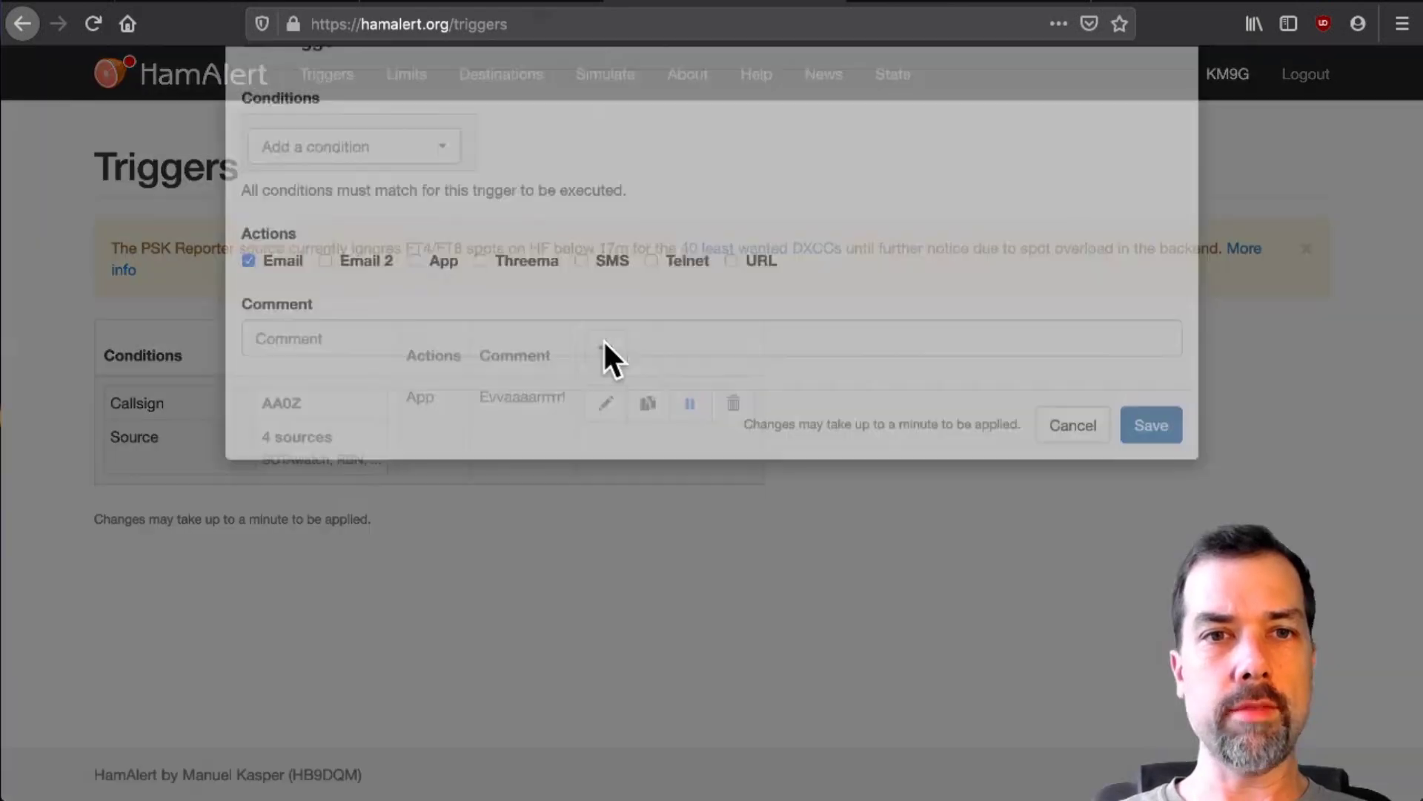
{"action": "left_click", "coordinate": [383, 221]}
{"action": "left_click", "coordinate": [366, 329]}
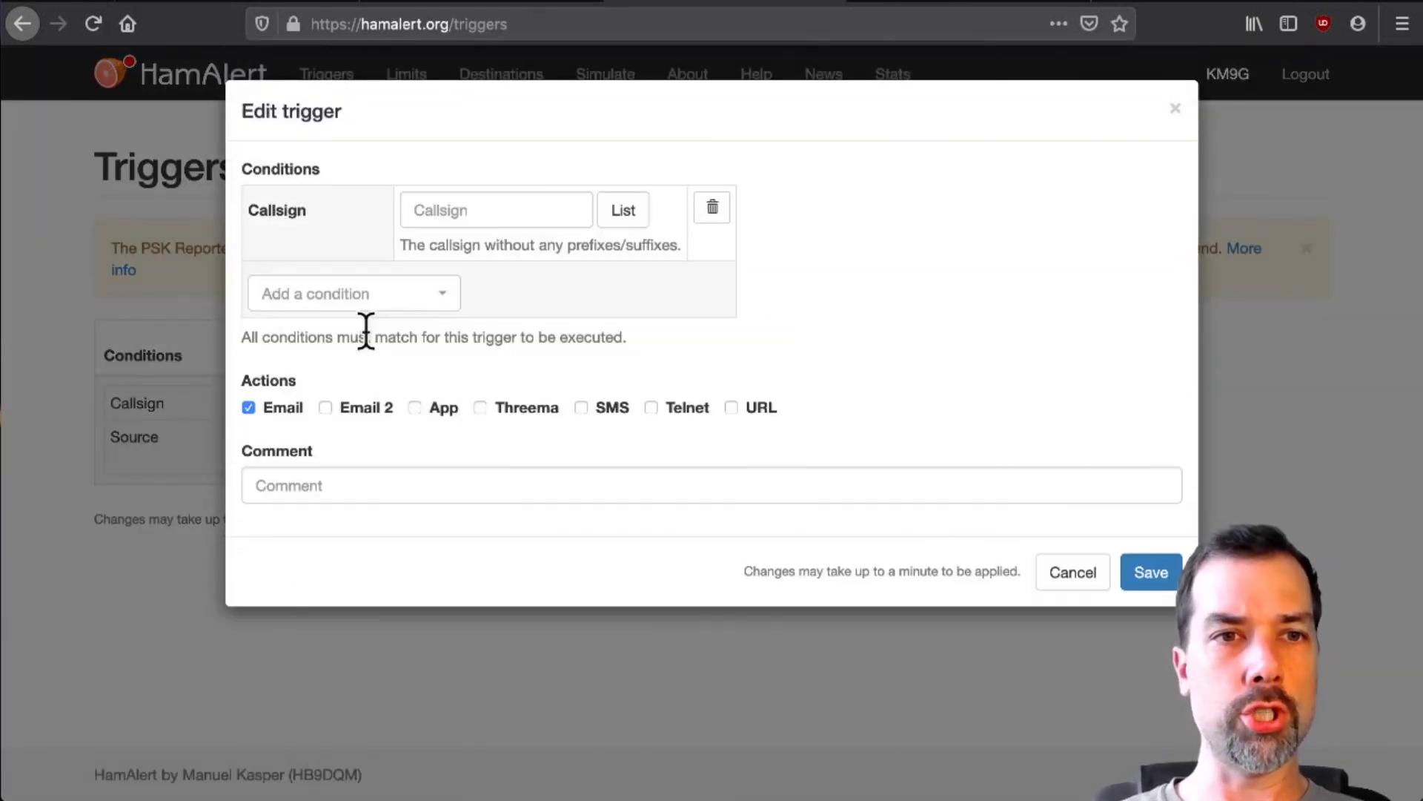
{"action": "type", "text": "KE0OG"}
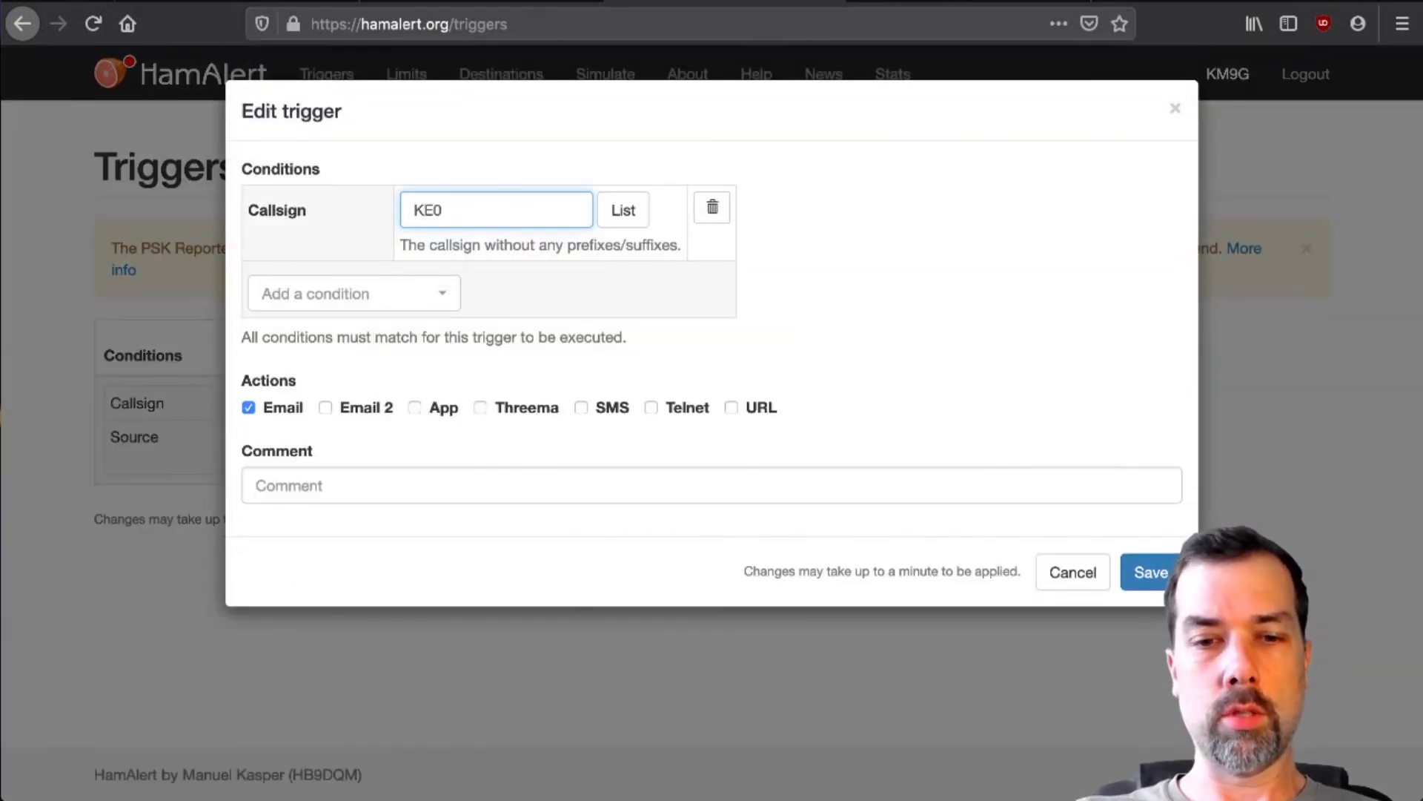
{"action": "left_click", "coordinate": [354, 294]}
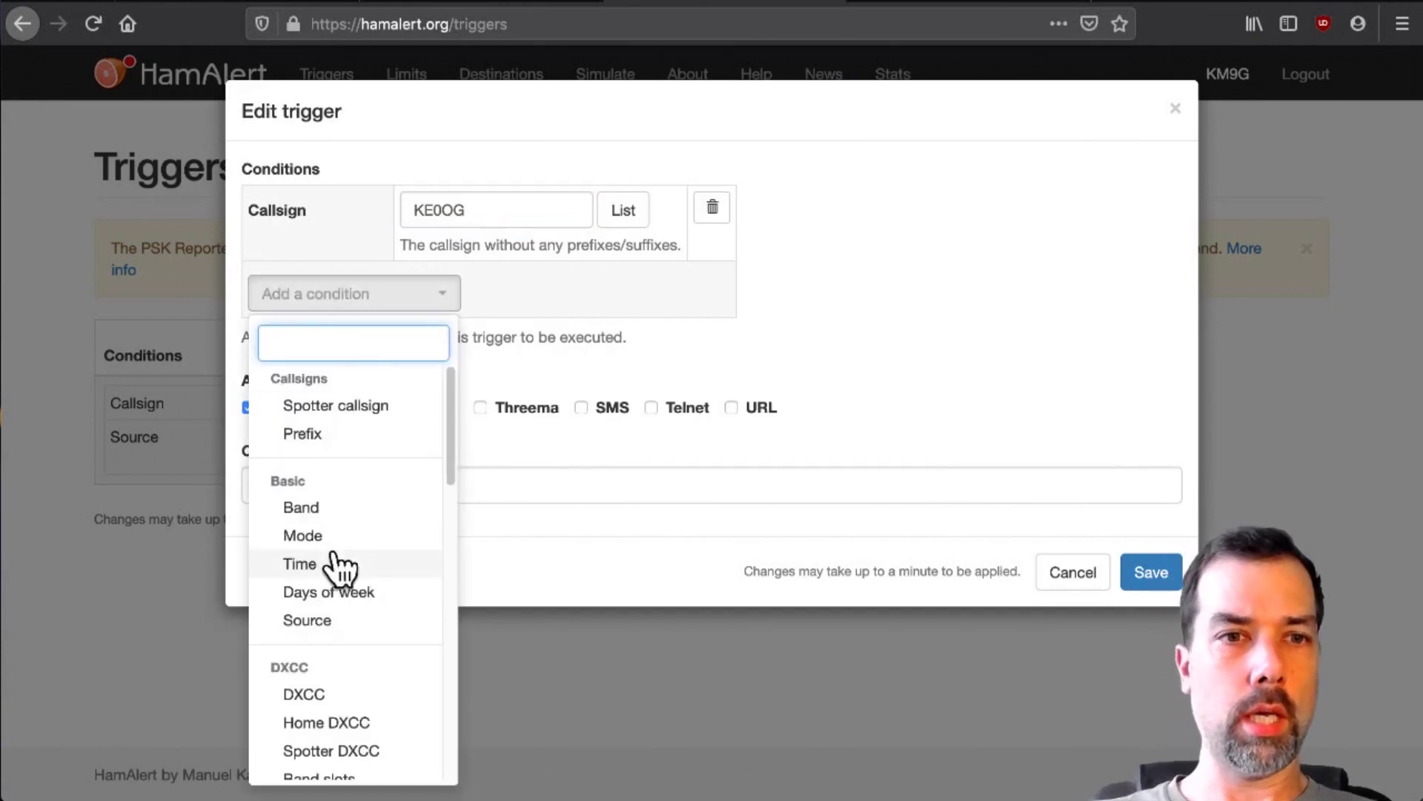
{"action": "left_click", "coordinate": [302, 621]}
{"action": "left_click", "coordinate": [498, 291]}
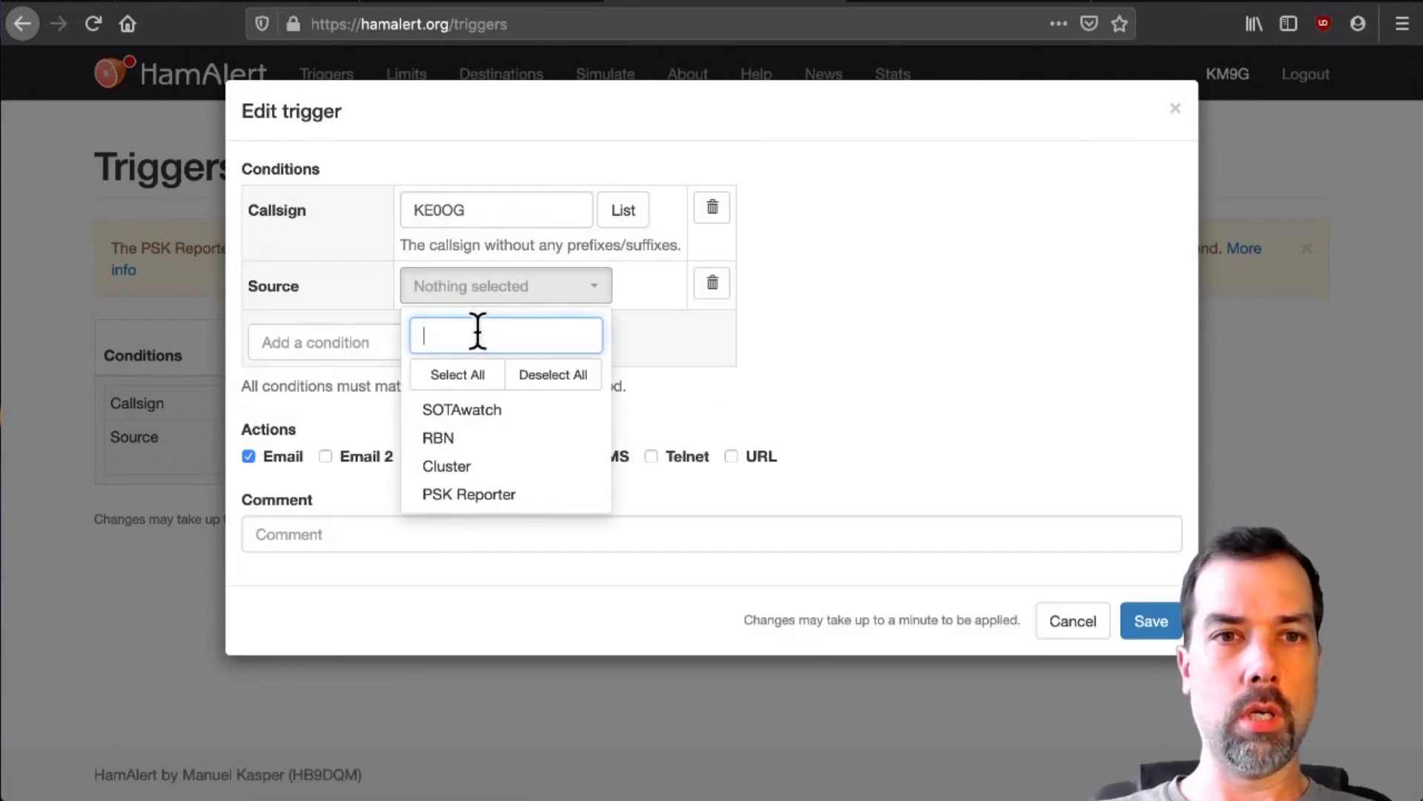
{"action": "left_click", "coordinate": [463, 378]}
{"action": "left_click", "coordinate": [415, 456]}
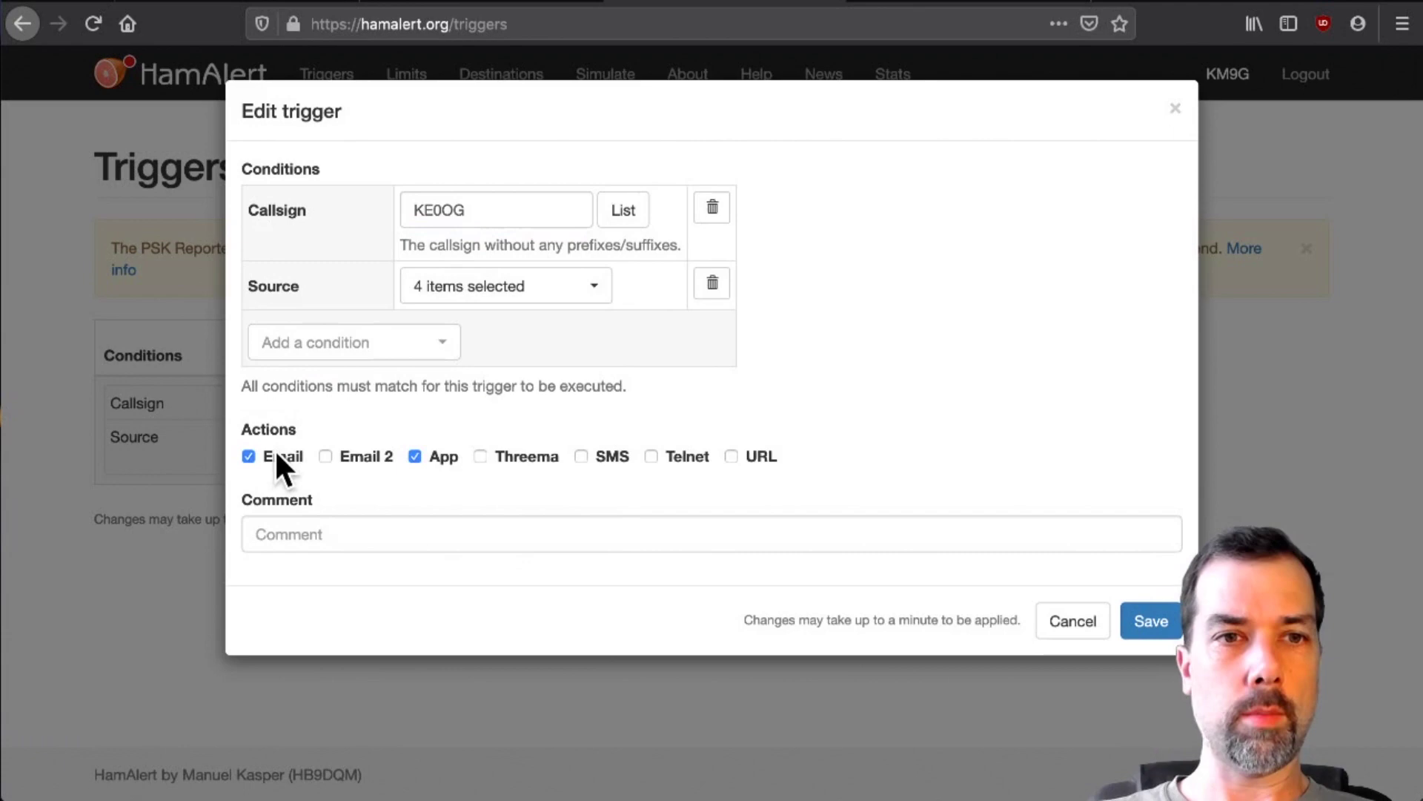
{"action": "left_click", "coordinate": [249, 456]}
{"action": "left_click", "coordinate": [351, 534]}
{"action": "type", "text": "Ogg"}
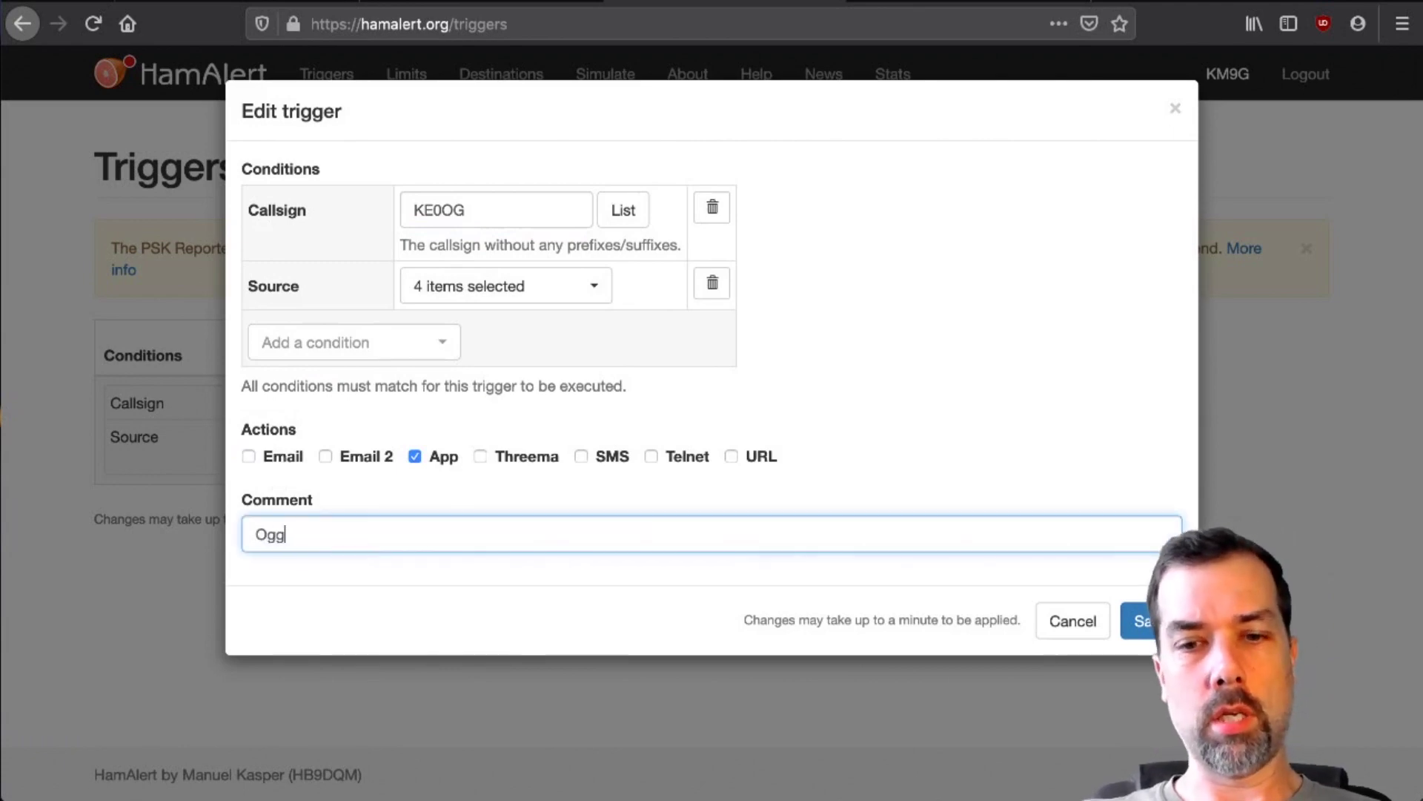
{"action": "type", "text": "ies Units"}
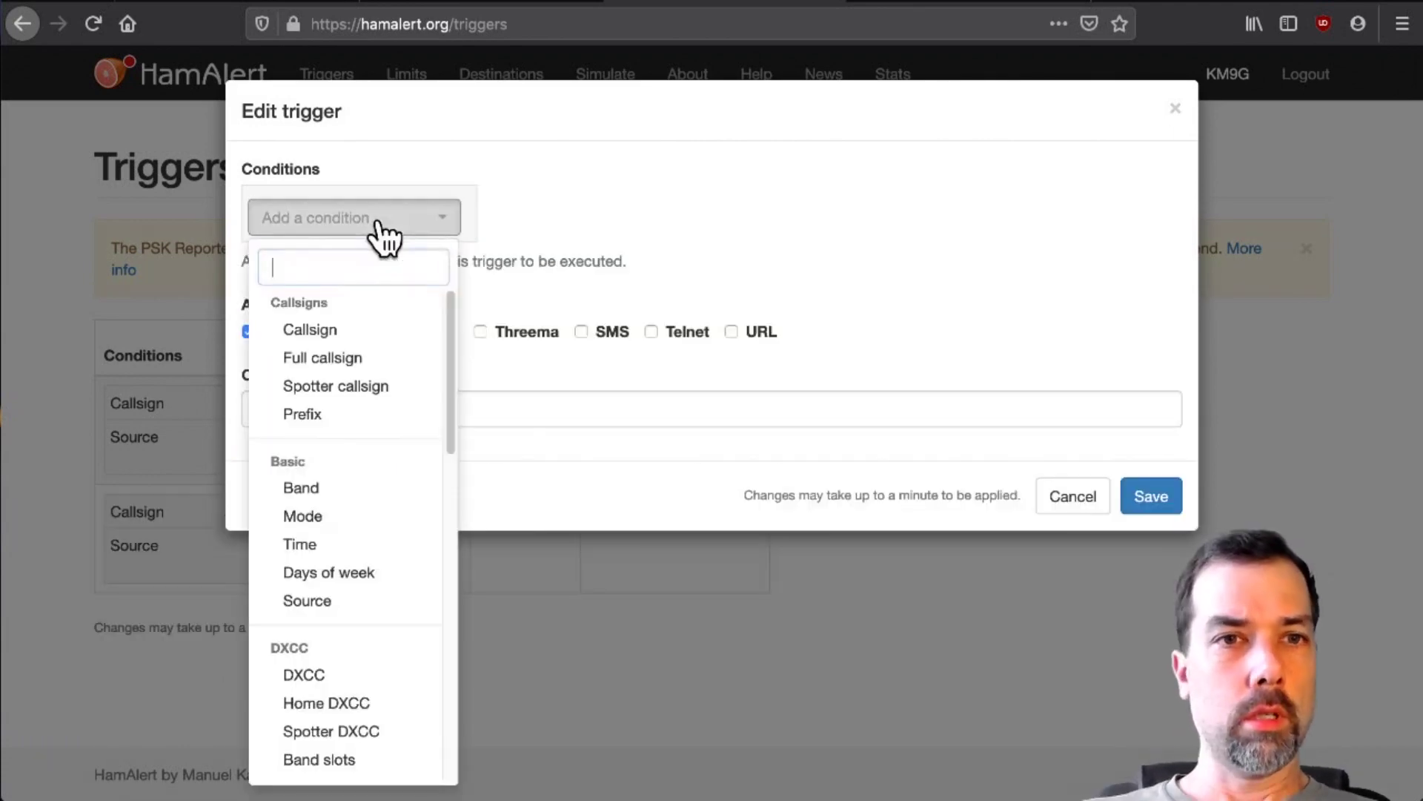
{"action": "left_click", "coordinate": [367, 332]}
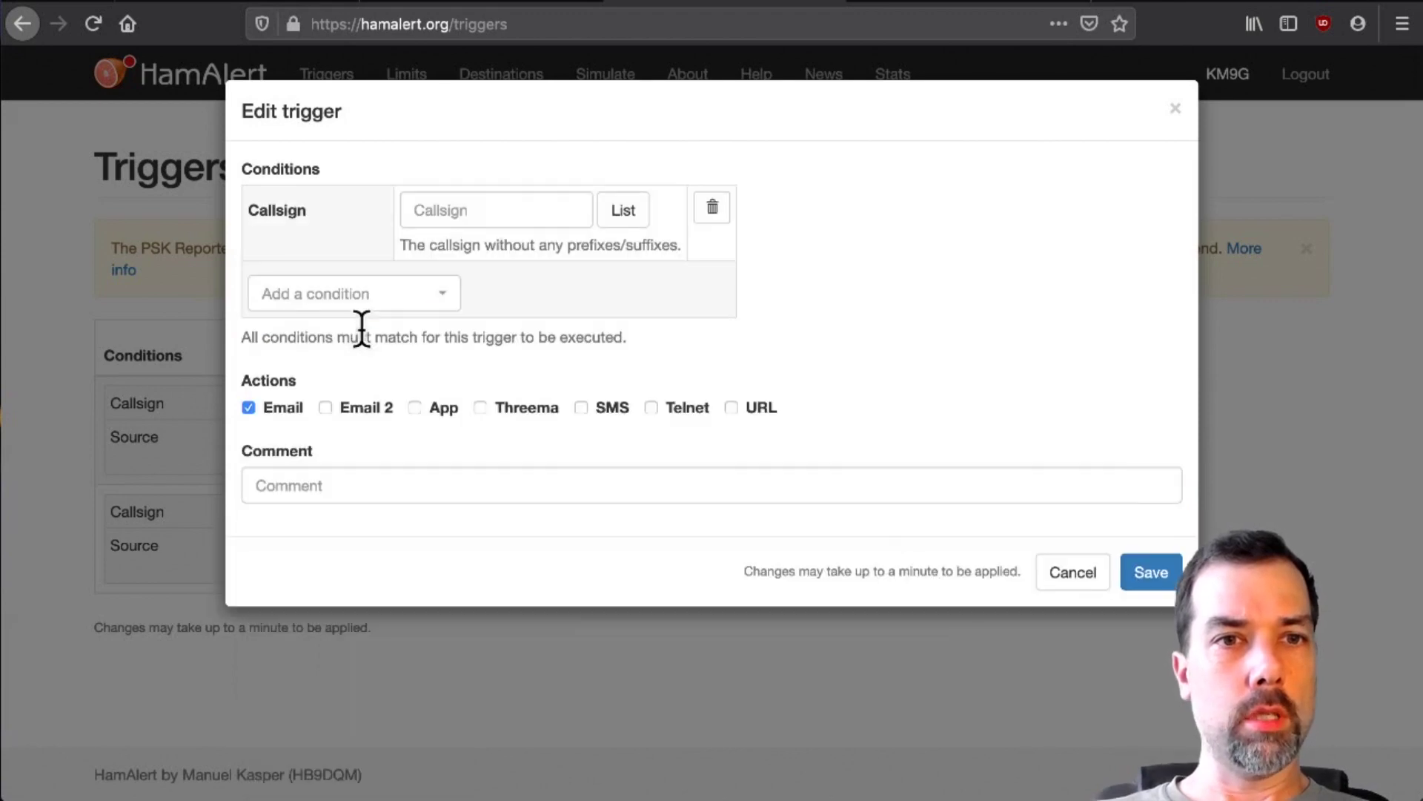
{"action": "left_click", "coordinate": [479, 217]}
{"action": "type", "text": "2E0UKH"}
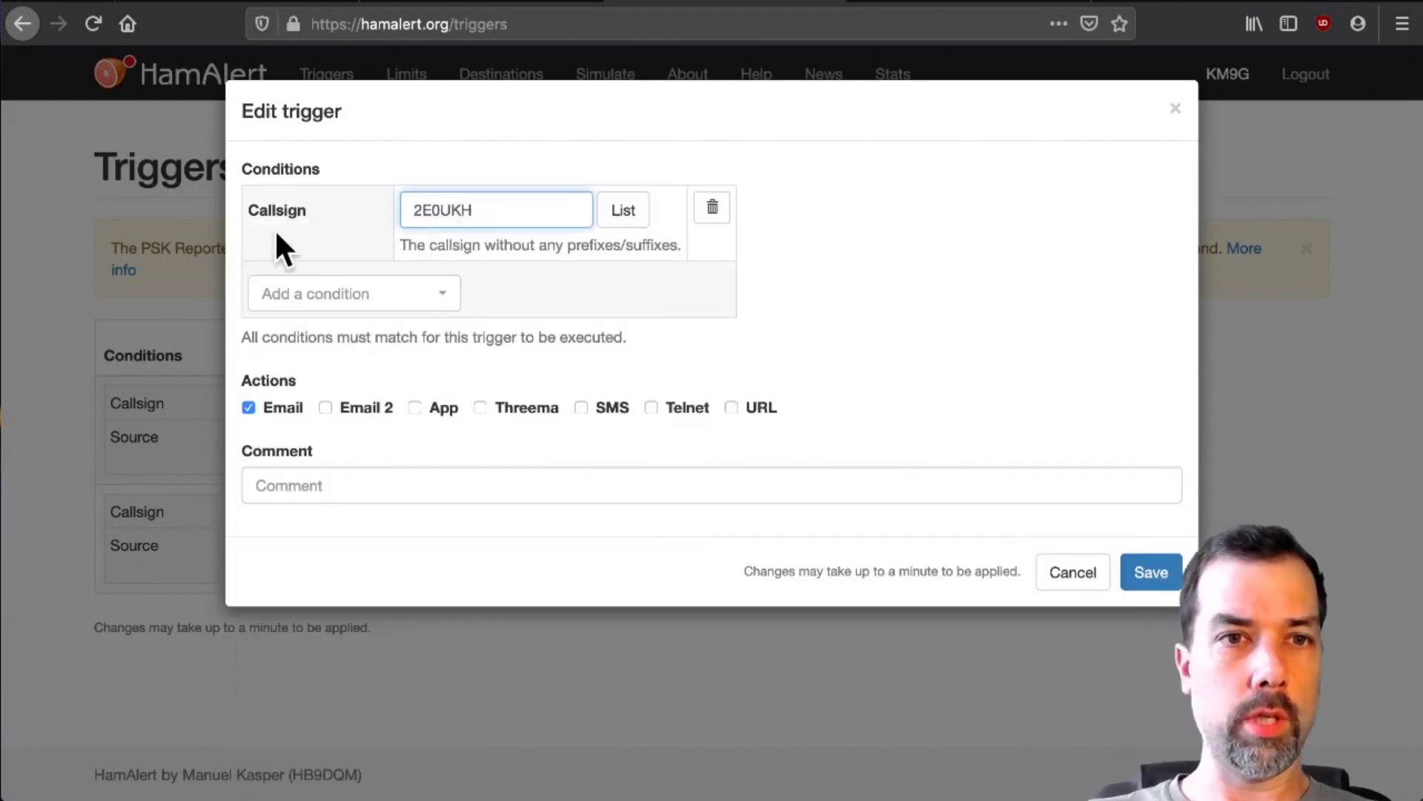
{"action": "left_click", "coordinate": [335, 309]}
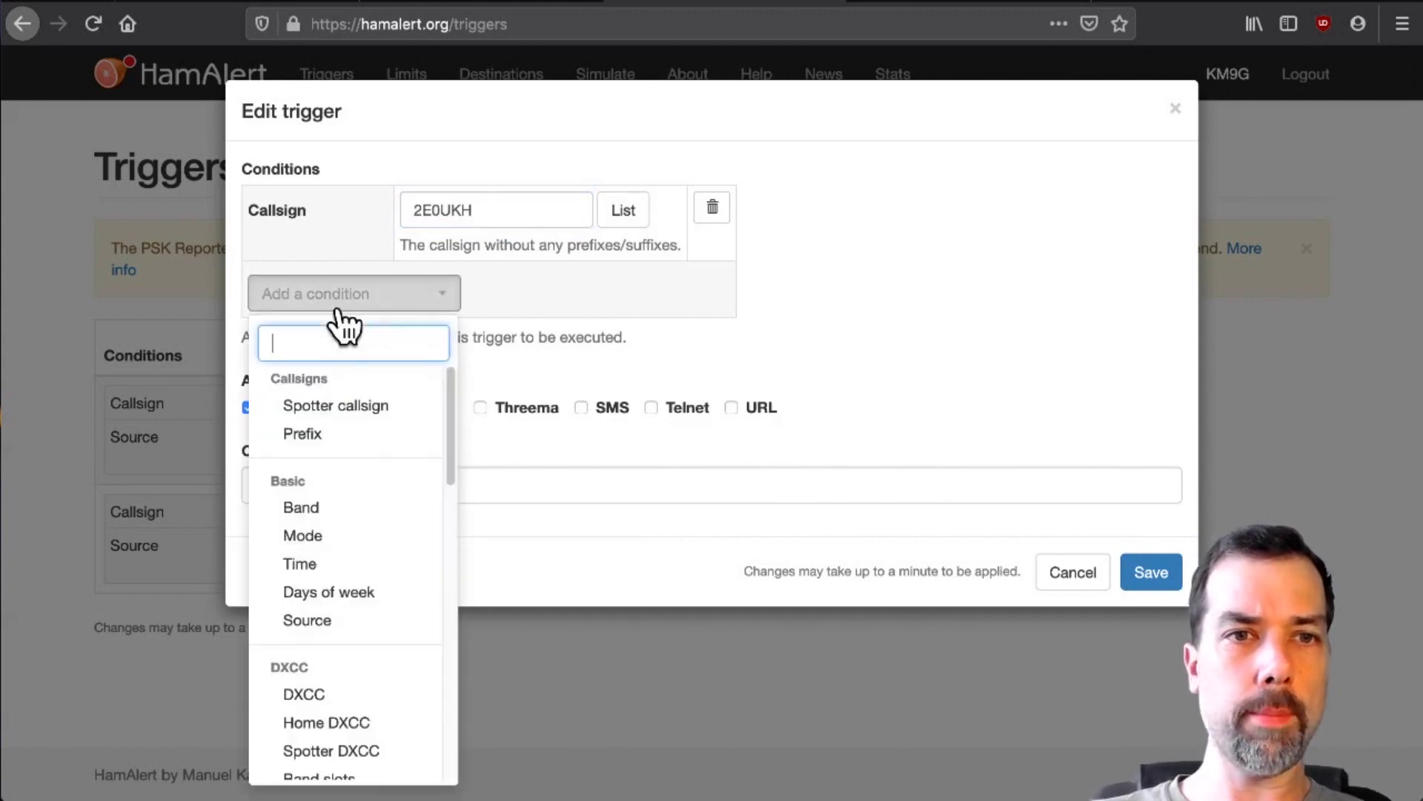
{"action": "type", "text": "Chris 2E"}
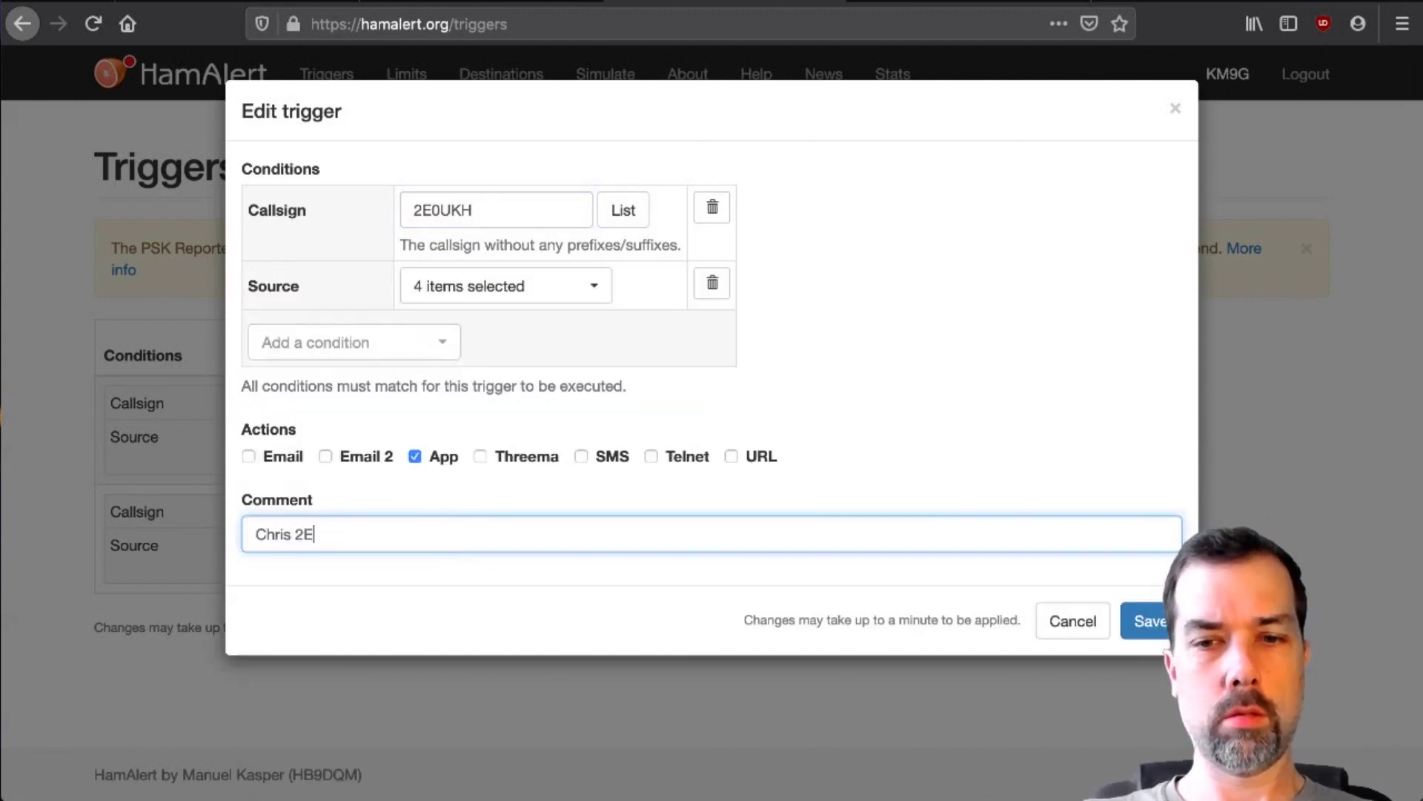
{"action": "type", "text": "0UKH"}
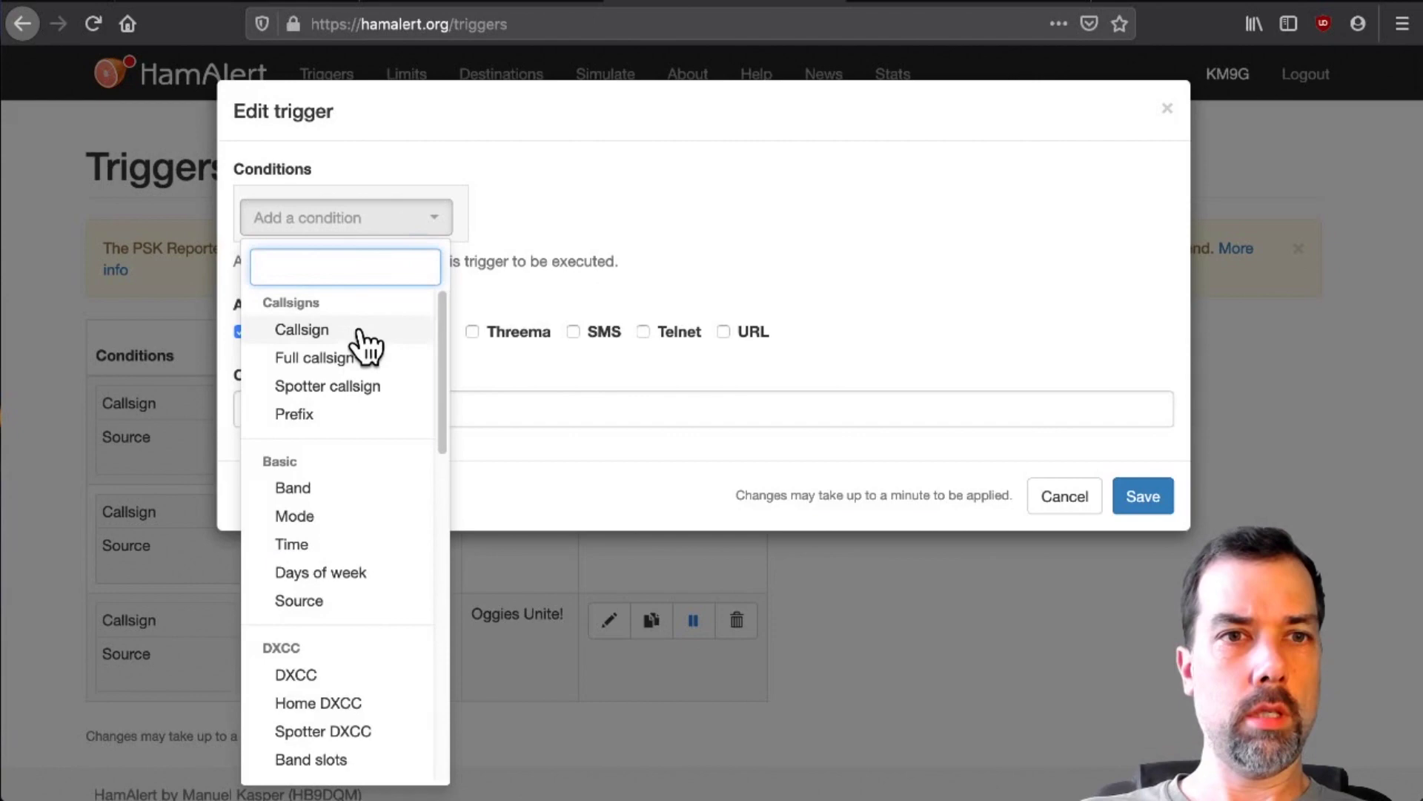
- Start an M0MCX callsign trigger on all four sources alerting through the App
{"action": "left_click", "coordinate": [360, 331]}
{"action": "left_click", "coordinate": [524, 213]}
{"action": "type", "text": "M0"}
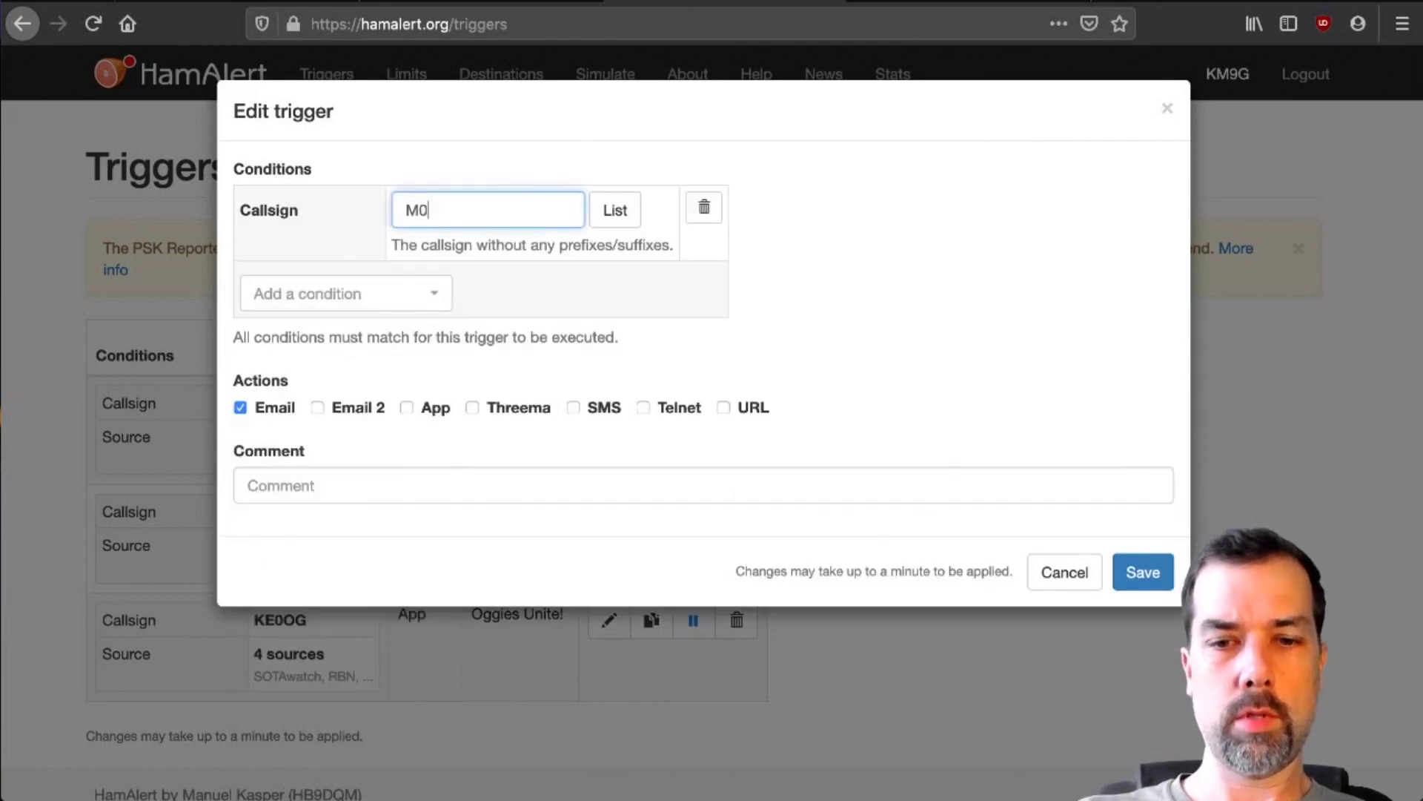
{"action": "type", "text": "MC"}
{"action": "type", "text": "X"}
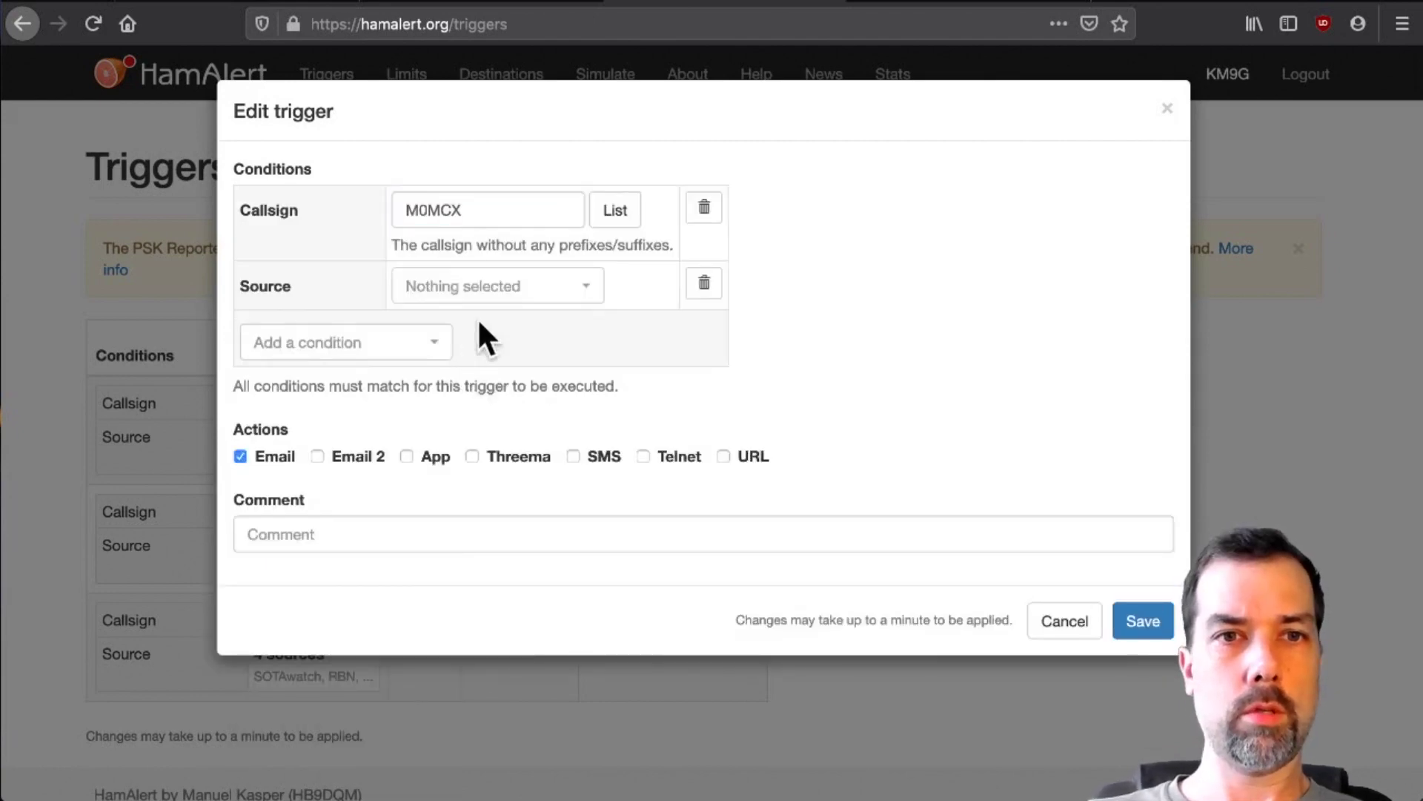
{"action": "left_click", "coordinate": [497, 288]}
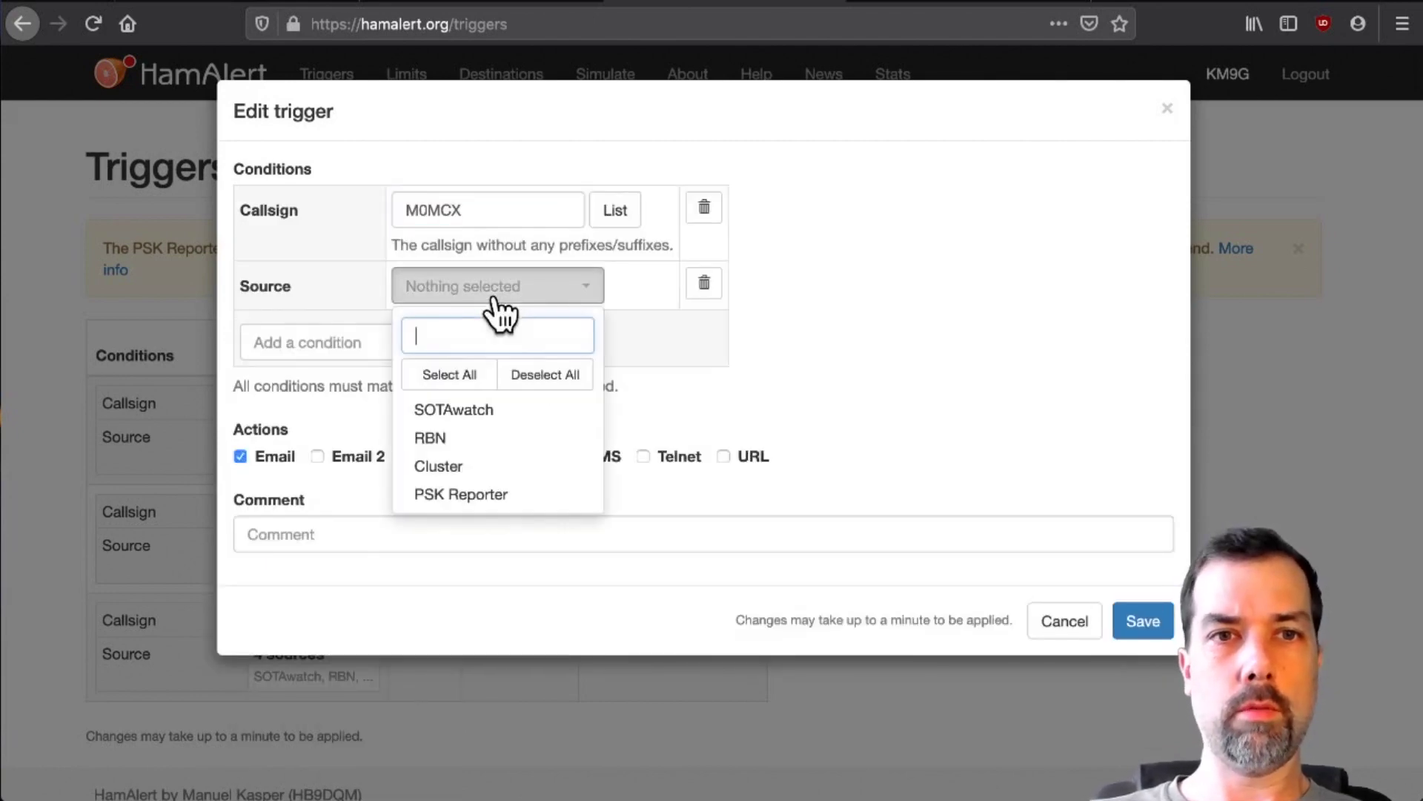
{"action": "left_click", "coordinate": [449, 374]}
- Save the M0MCX trigger with its hashtag comment, then add K5ATA with Source and comment 'Goodgame'
{"action": "type", "text": "#"}
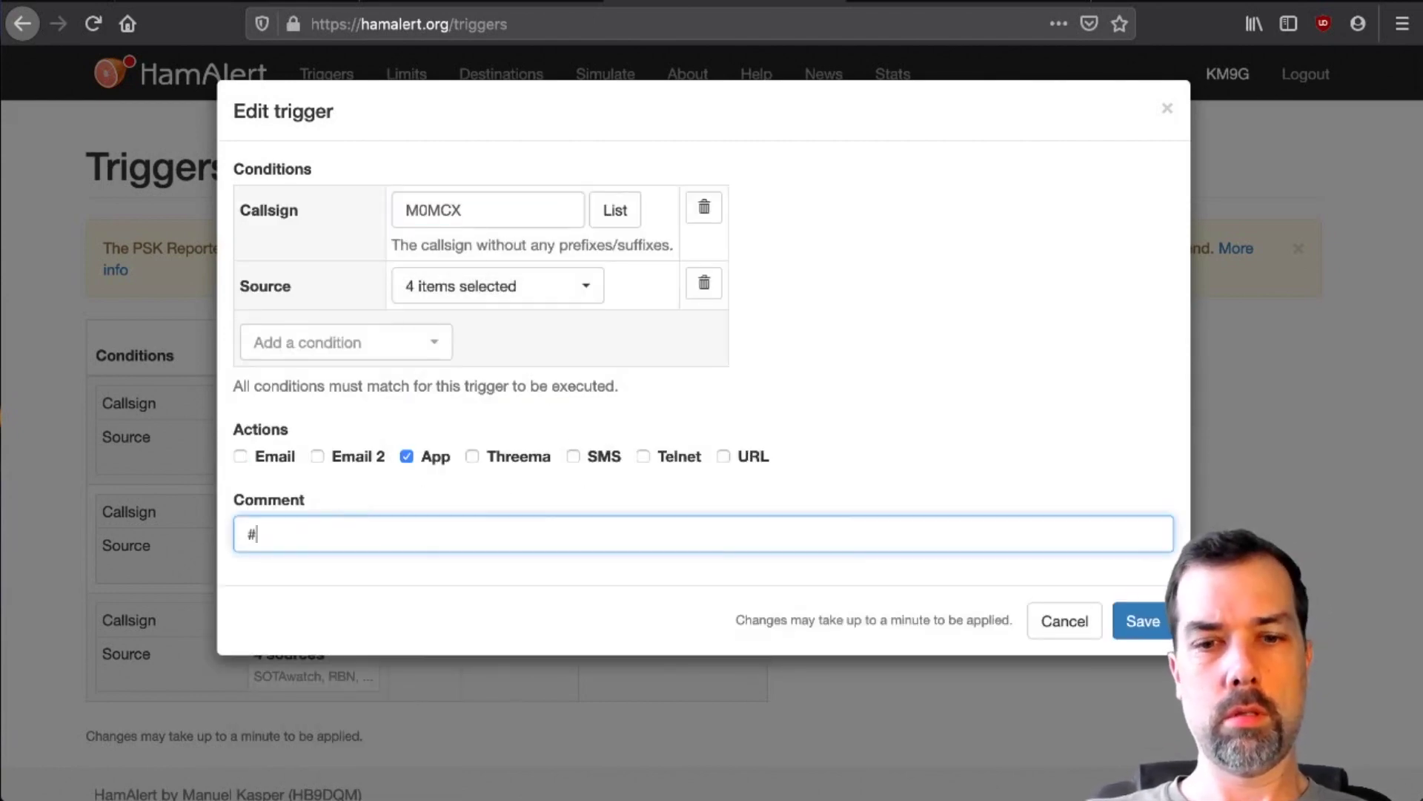
{"action": "type", "text": "HeyCal"}
{"action": "key", "text": "Return"}
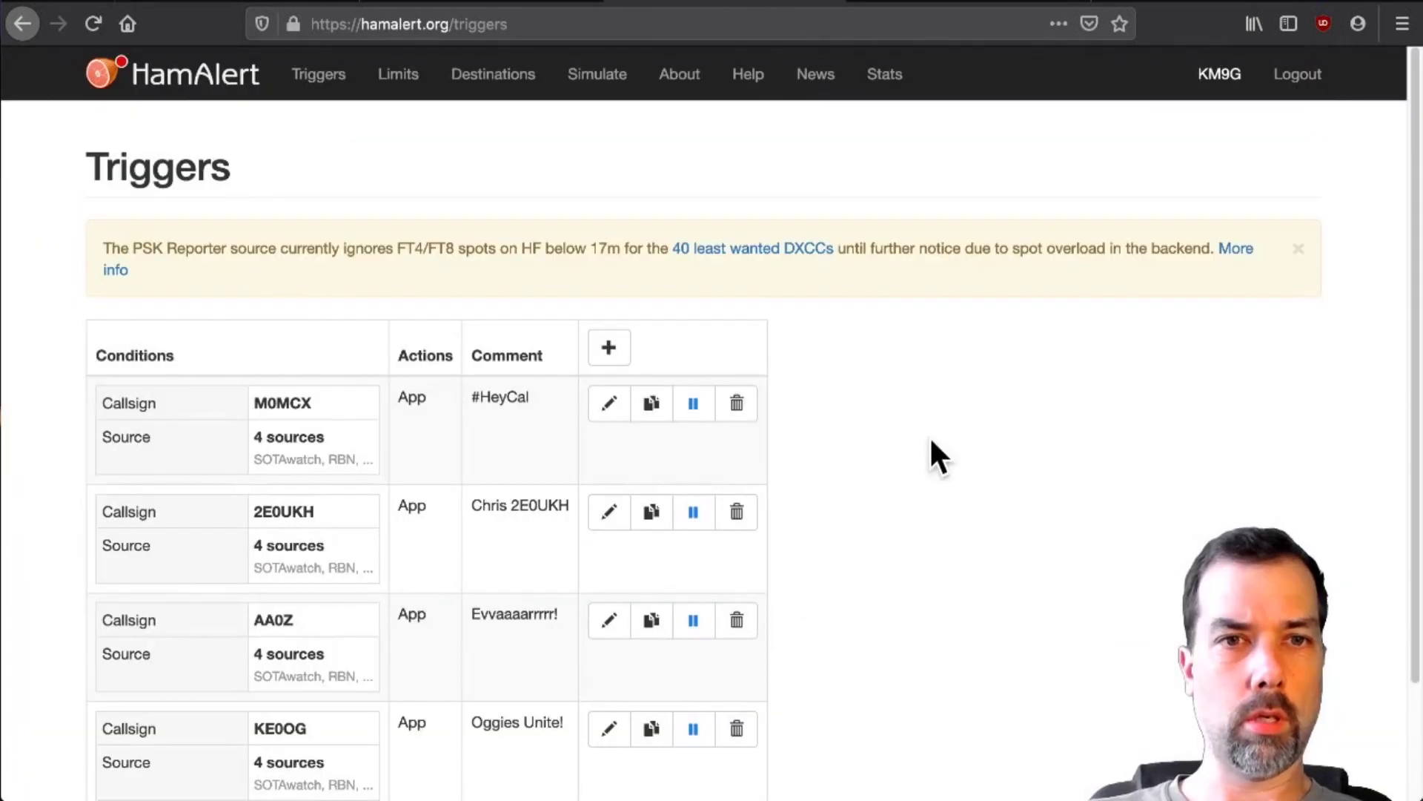
{"action": "left_click", "coordinate": [608, 347]}
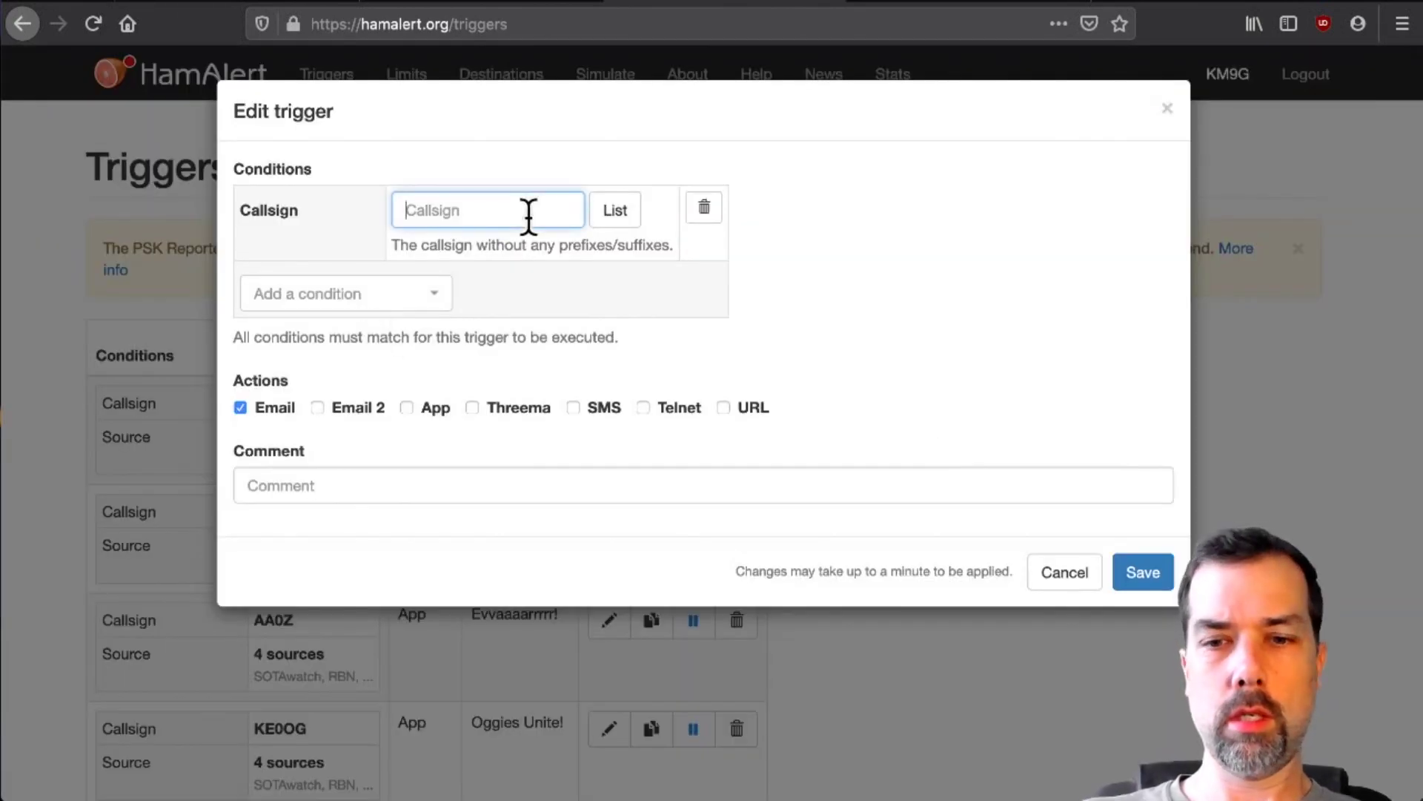
{"action": "type", "text": "K5ATA"}
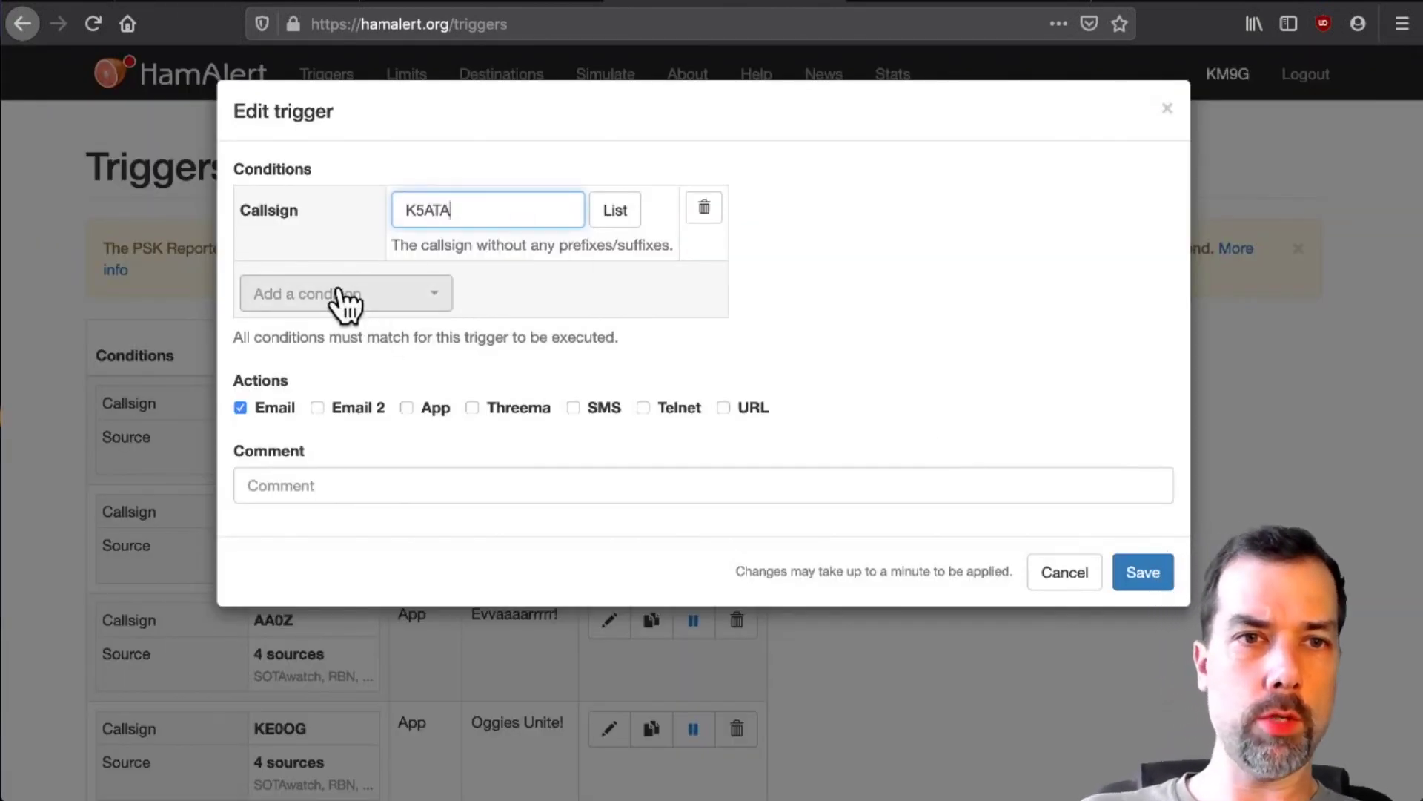
{"action": "left_click", "coordinate": [345, 297]}
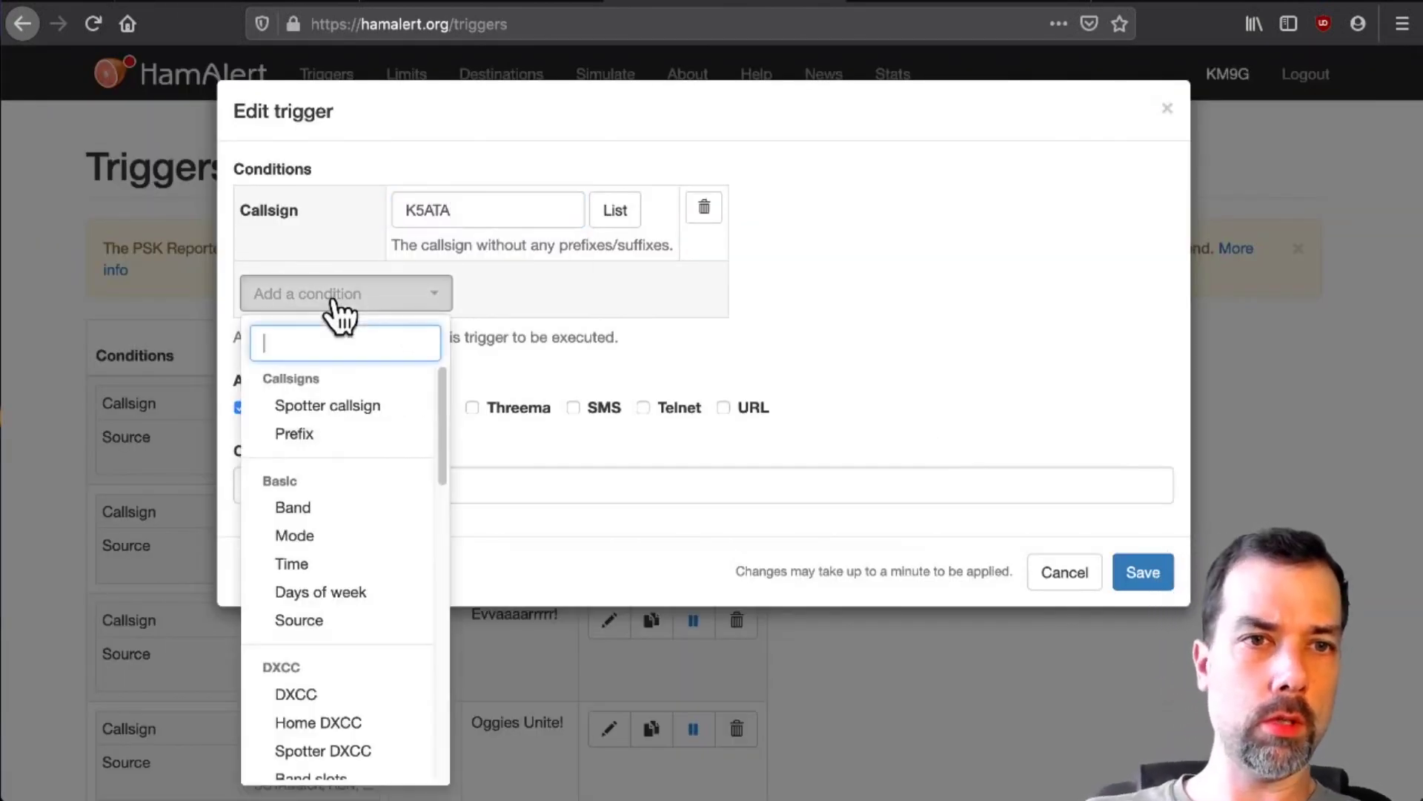
{"action": "left_click", "coordinate": [334, 618]}
{"action": "type", "text": "G"}
{"action": "type", "text": "ood"}
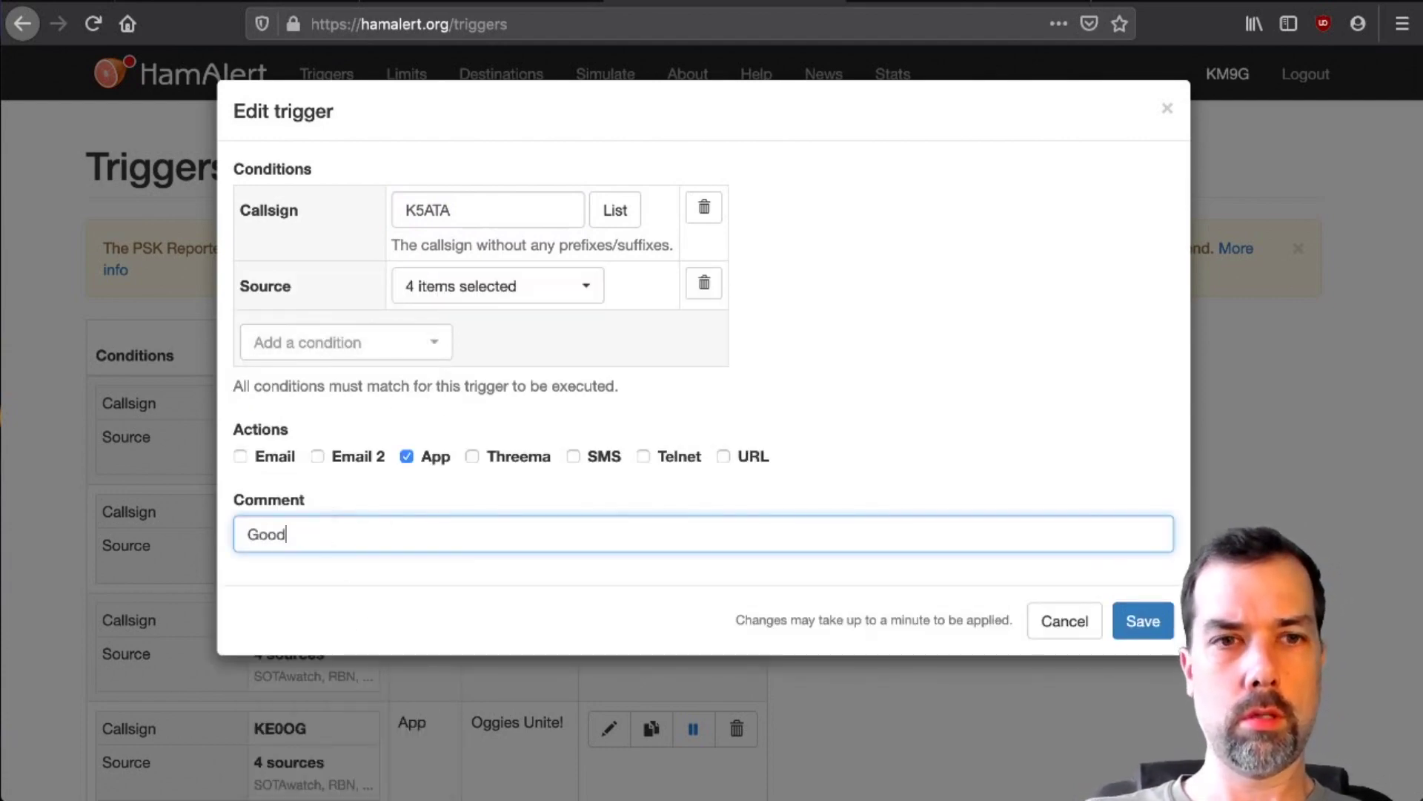
{"action": "type", "text": "game"}
{"action": "key", "text": "Return"}
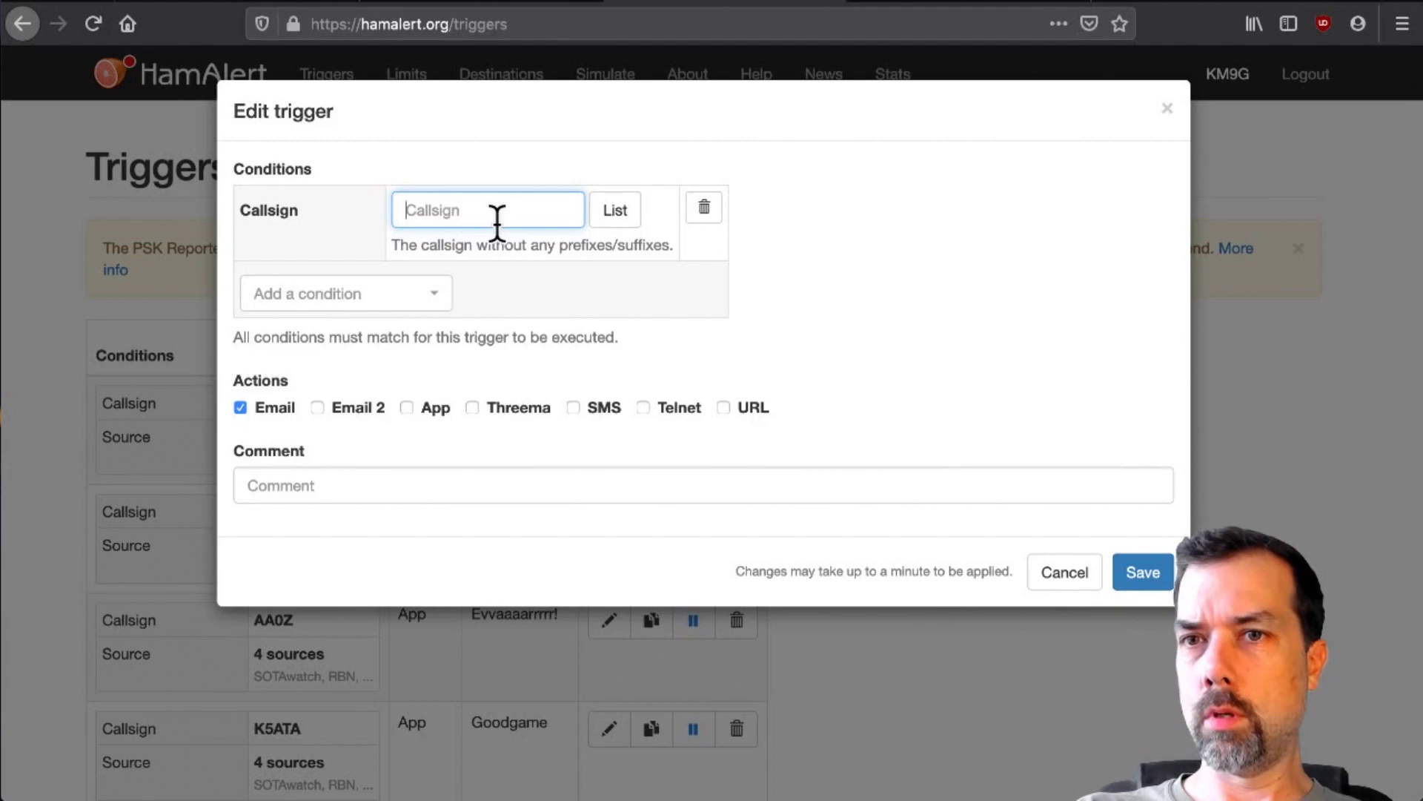
- Enter a KC5HWB trigger commented 'HR2.0' and select all four spot sources
{"action": "type", "text": "KC5HW"}
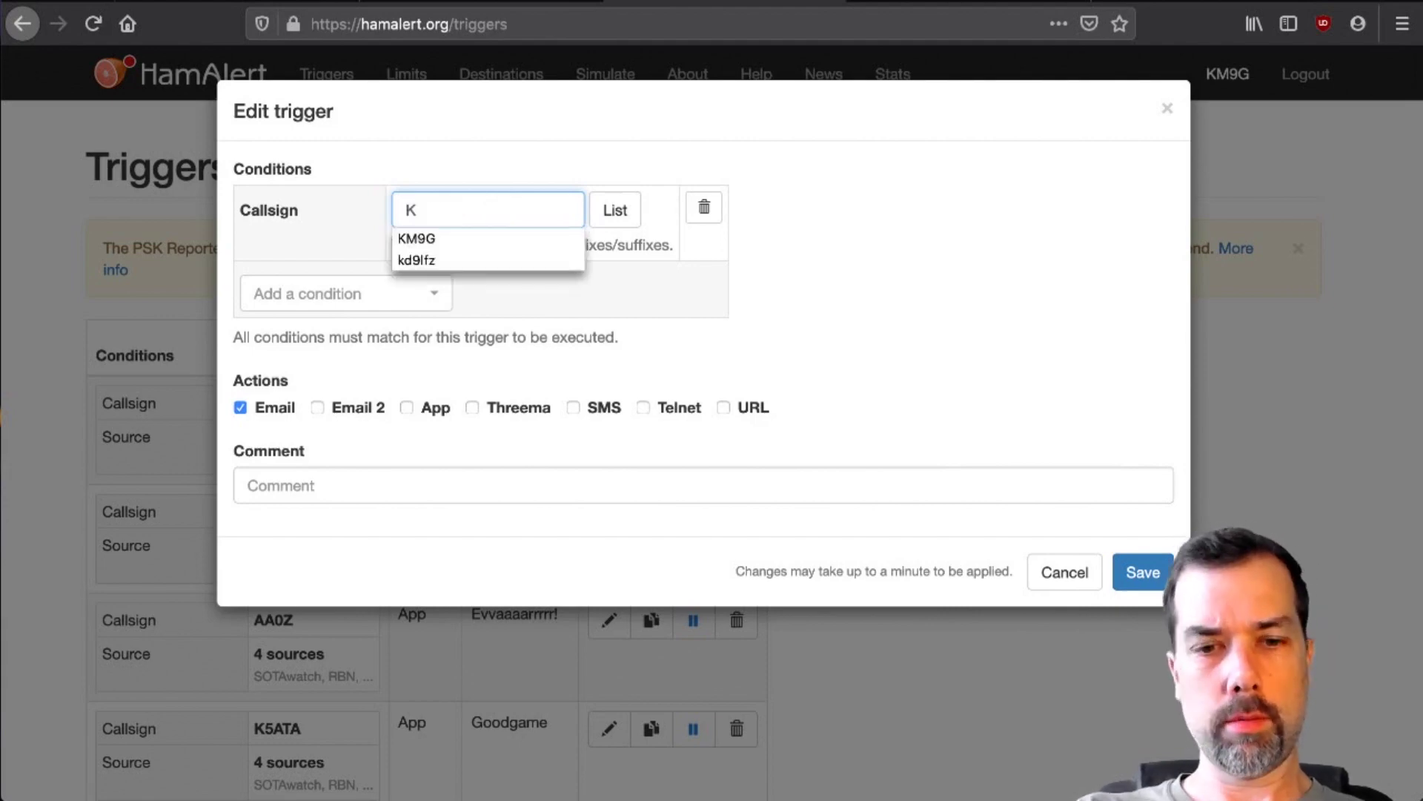
{"action": "left_click", "coordinate": [998, 540]}
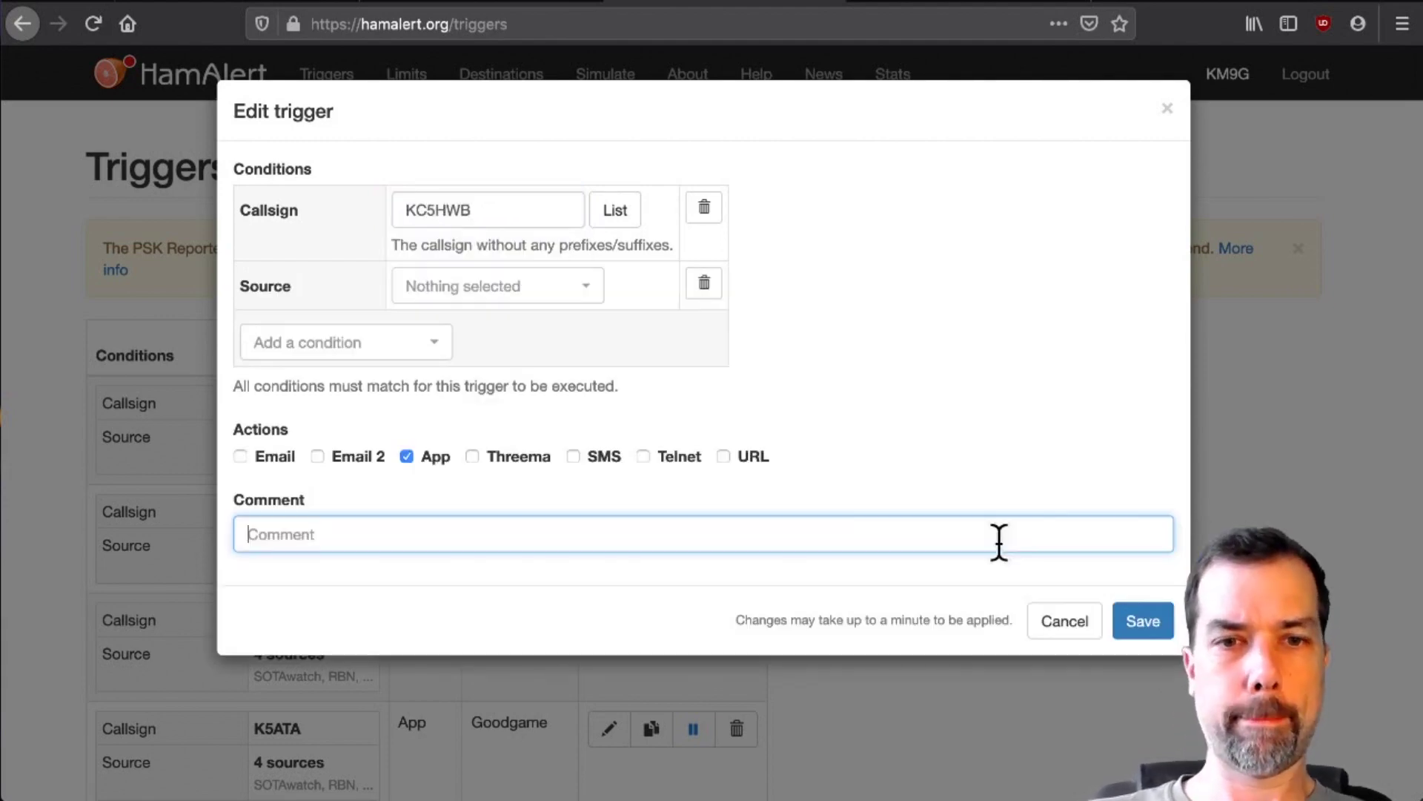
{"action": "type", "text": "HR2.0"}
{"action": "key", "text": "Return"}
{"action": "left_click", "coordinate": [561, 411]}
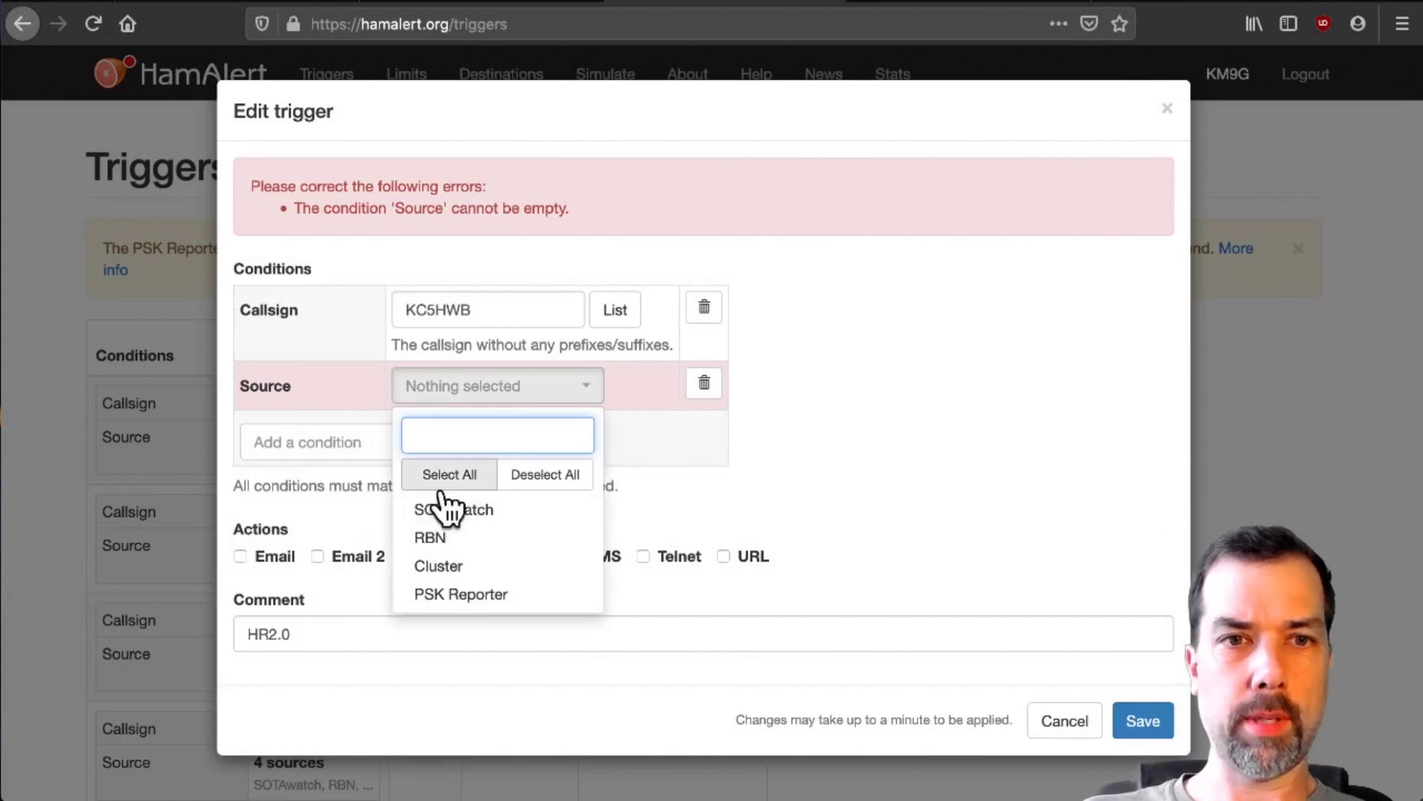
{"action": "left_click", "coordinate": [442, 480]}
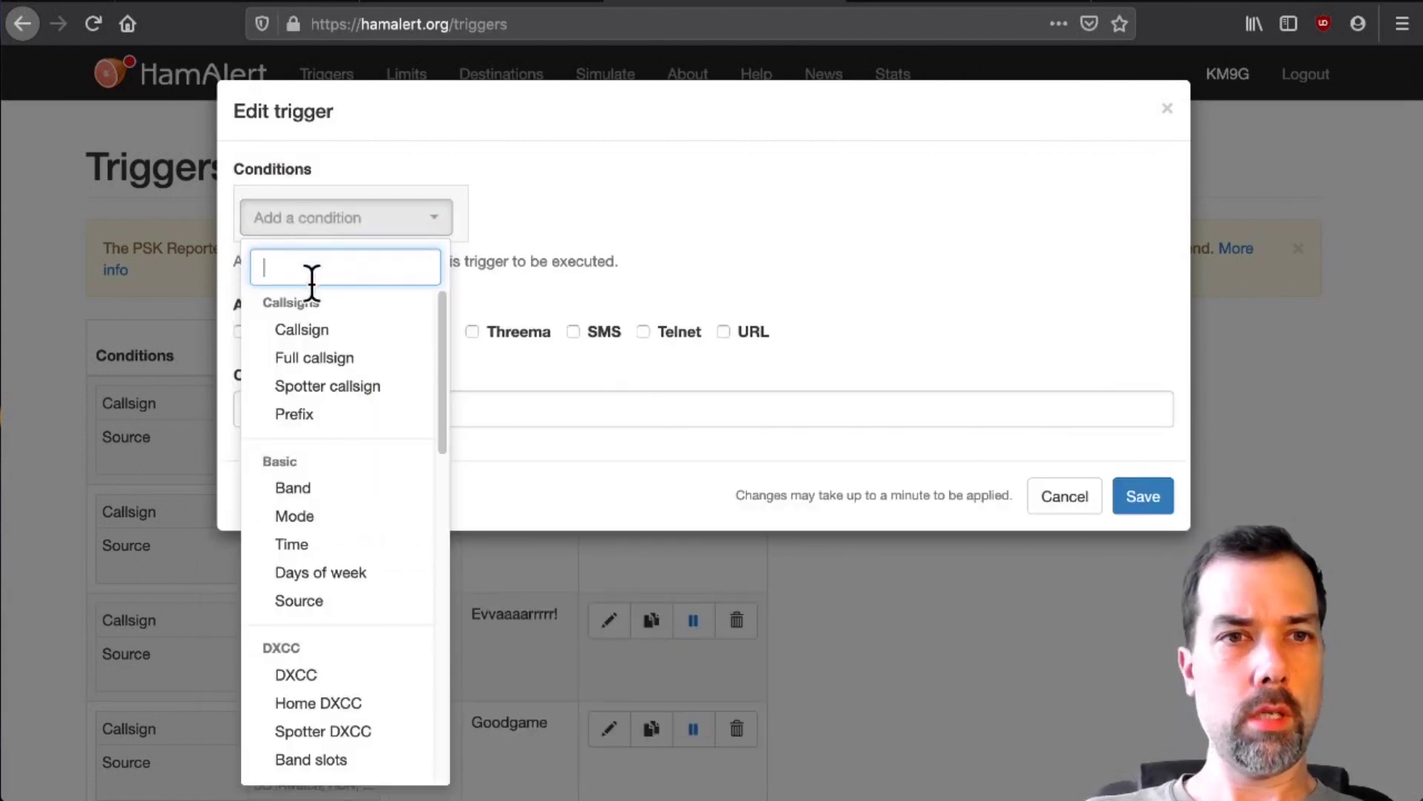
- Fill in a KI6NAZ callsign trigger with all four spot sources
{"action": "left_click", "coordinate": [312, 330]}
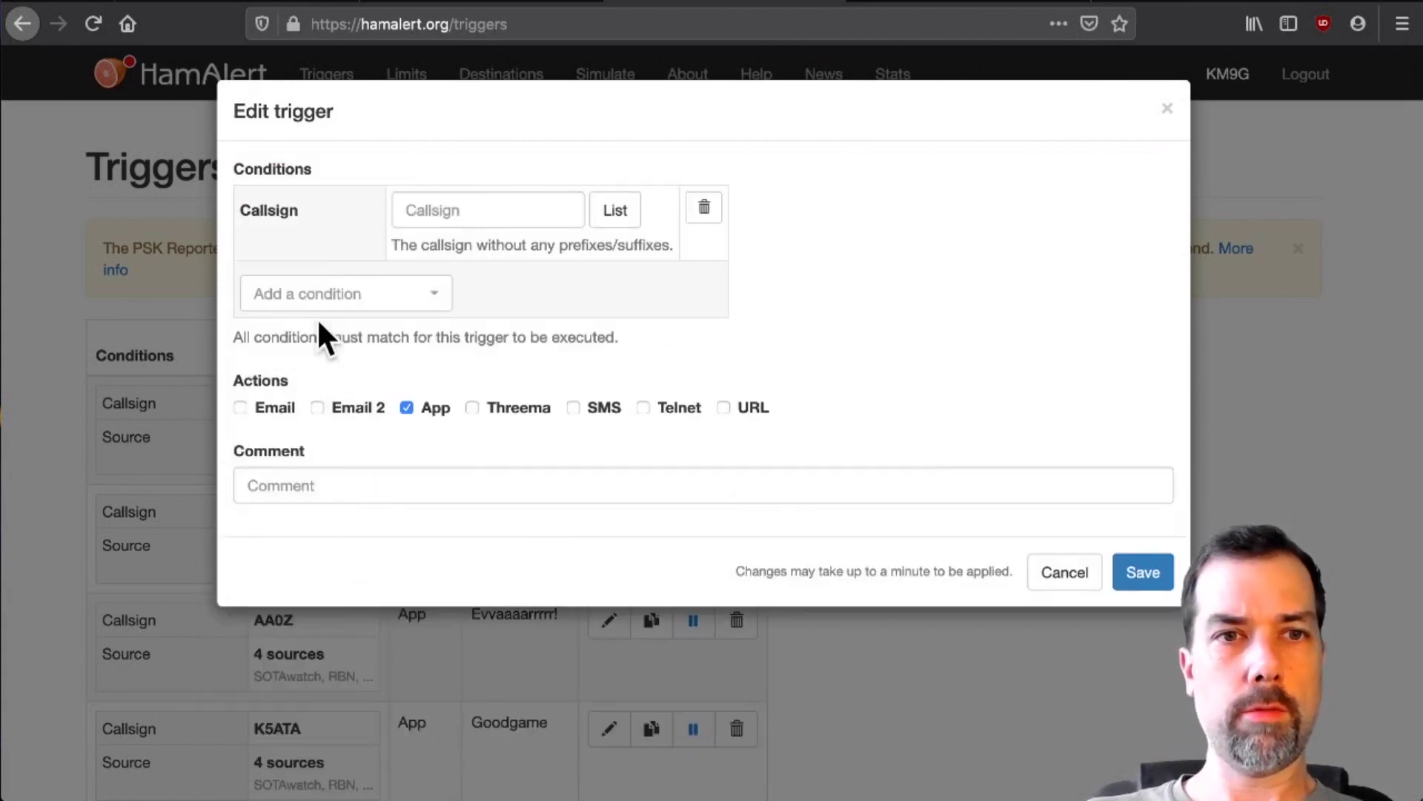
{"action": "left_click", "coordinate": [473, 210]}
{"action": "type", "text": "KI"}
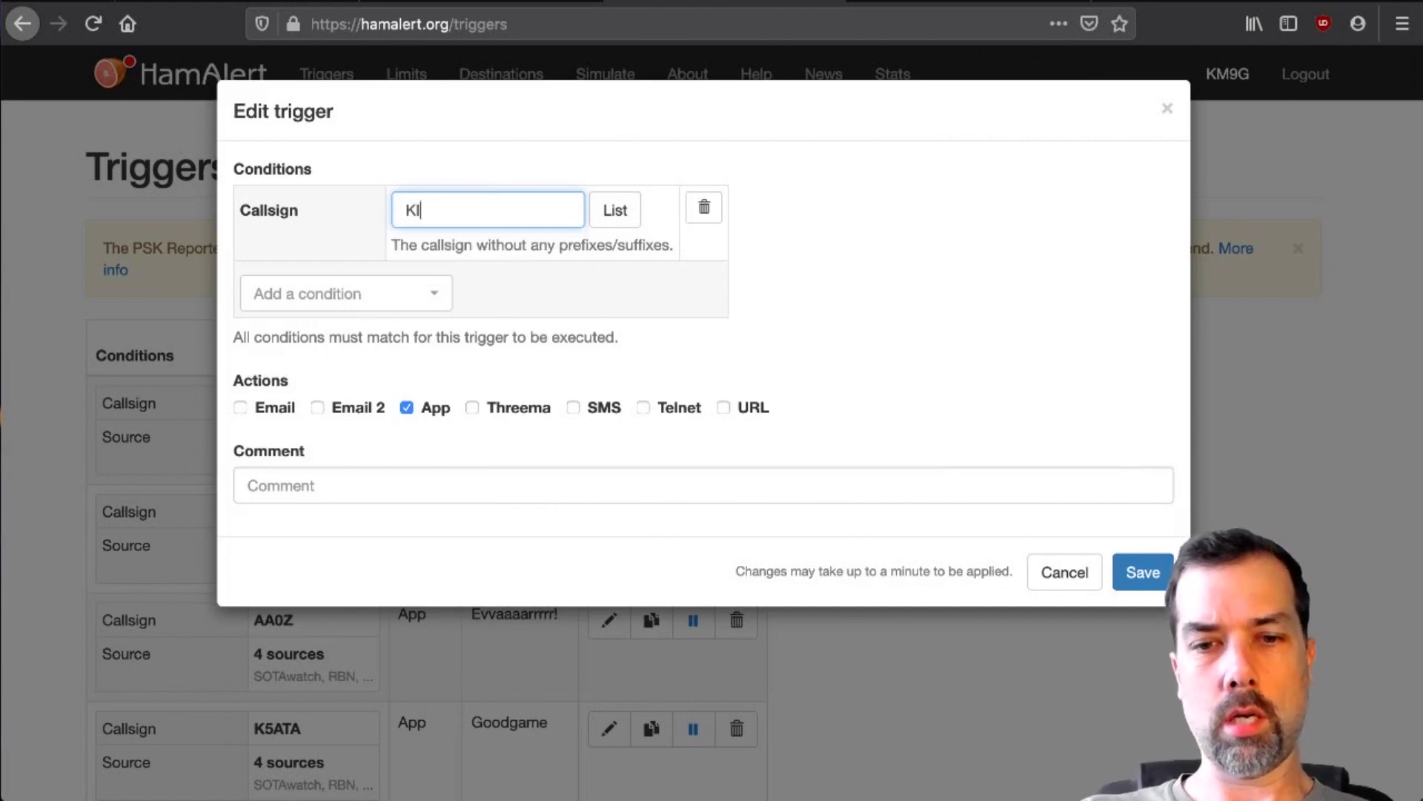
{"action": "type", "text": "6NAZ"}
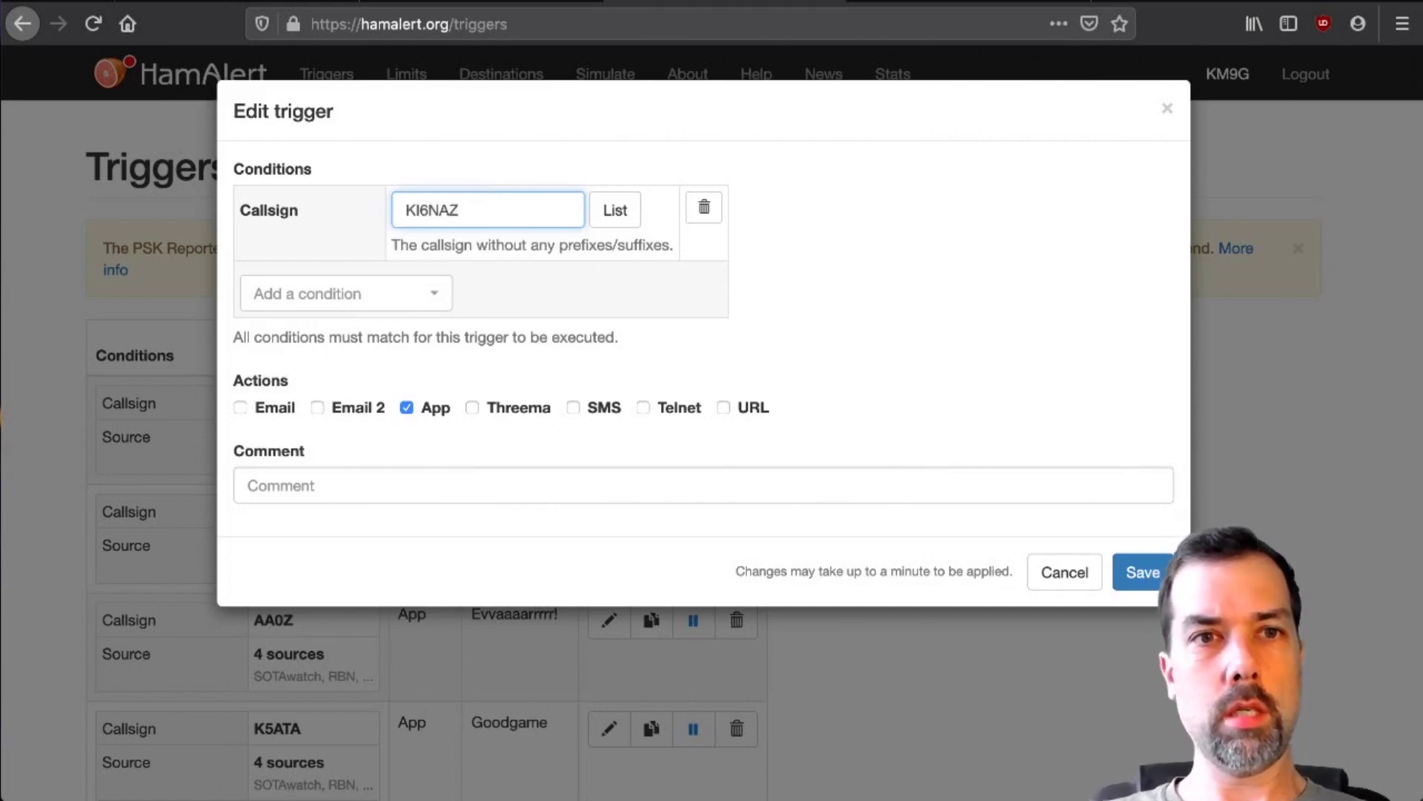
{"action": "left_click", "coordinate": [346, 293]}
{"action": "left_click", "coordinate": [447, 413]}
{"action": "left_click", "coordinate": [464, 297]}
{"action": "left_click", "coordinate": [449, 374]}
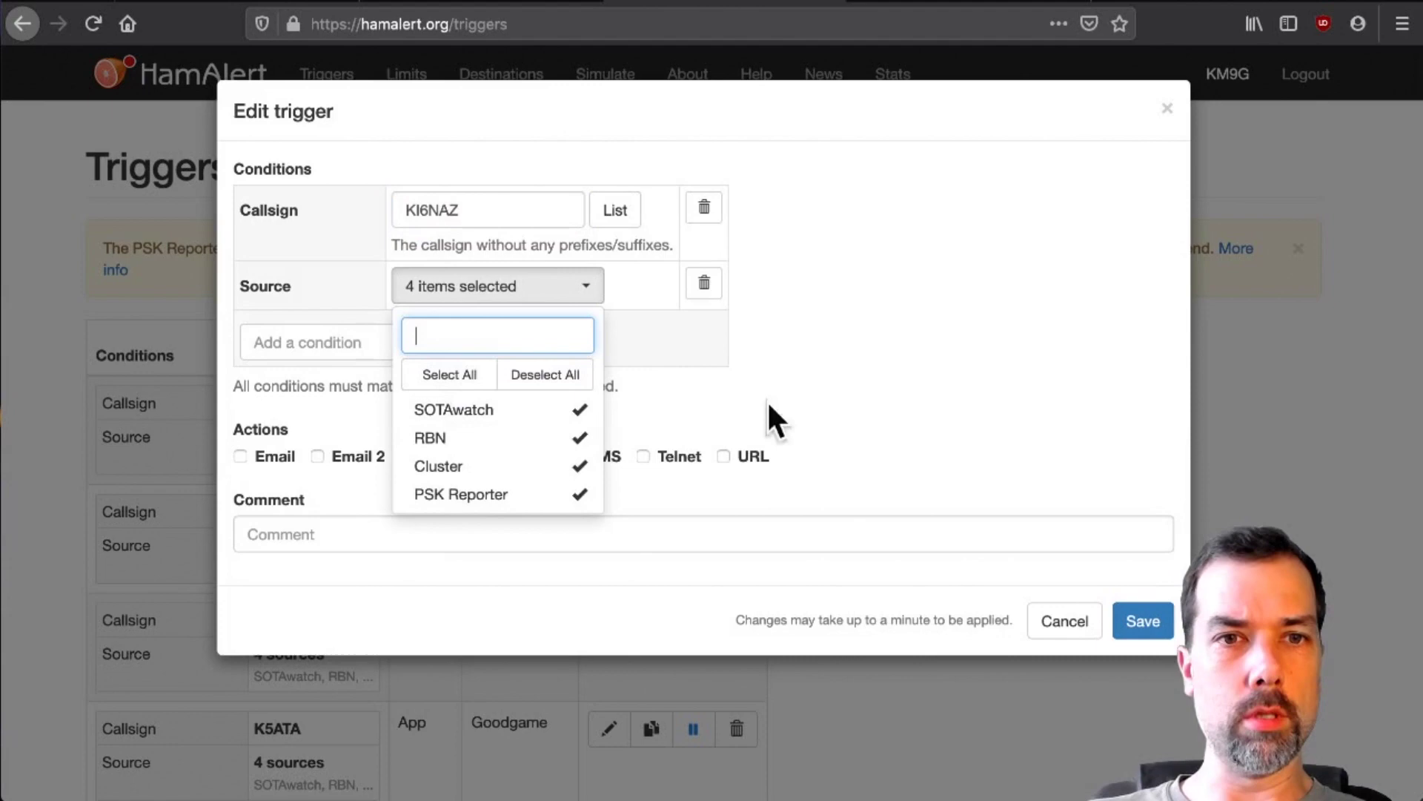
{"action": "left_click", "coordinate": [954, 535]}
- Finish the KI6NAZ comment, then add a VK7HH callsign with all four spot sources
{"action": "type", "text": "HRCC Jo"}
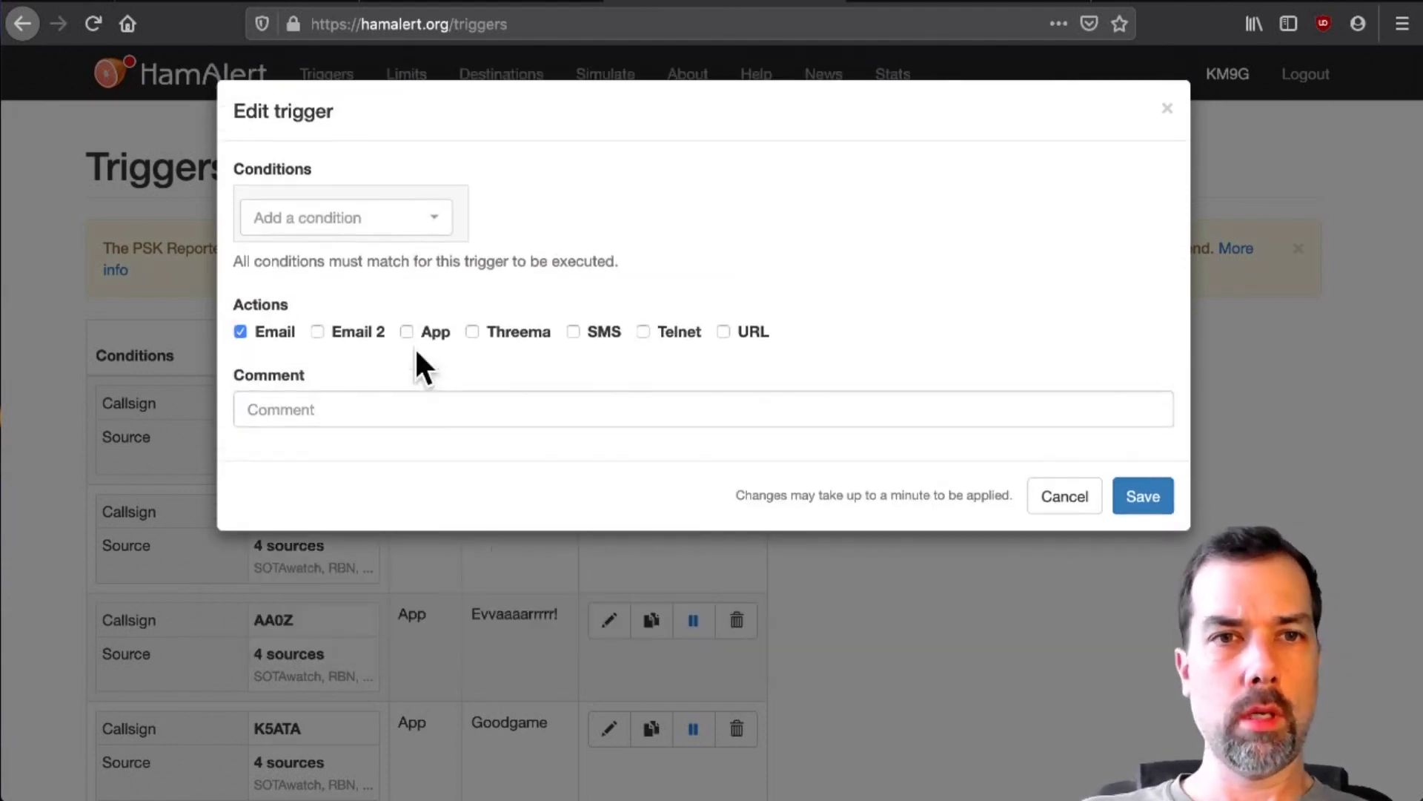
{"action": "left_click", "coordinate": [343, 224]}
{"action": "left_click", "coordinate": [330, 329]}
{"action": "type", "text": "VK"}
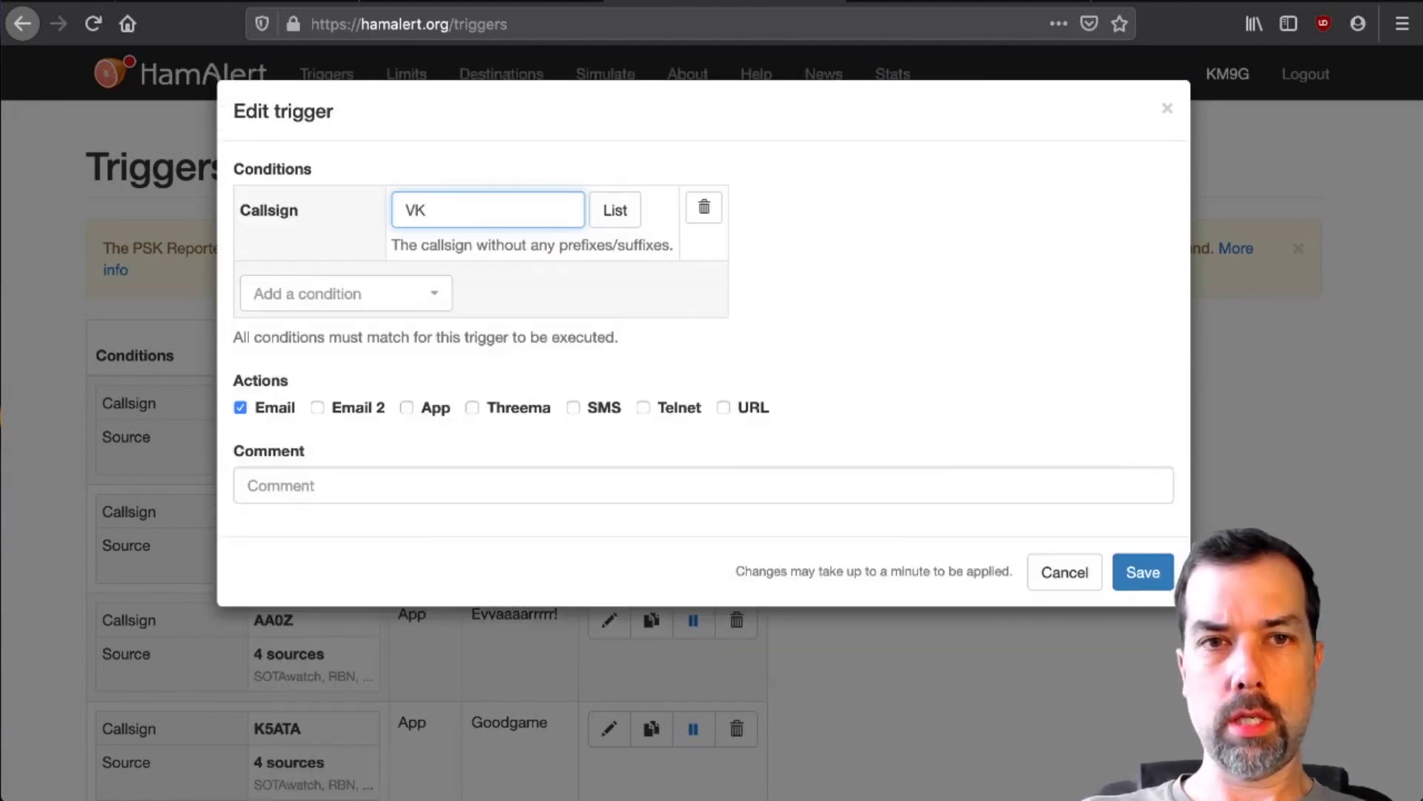
{"action": "type", "text": "7HH"}
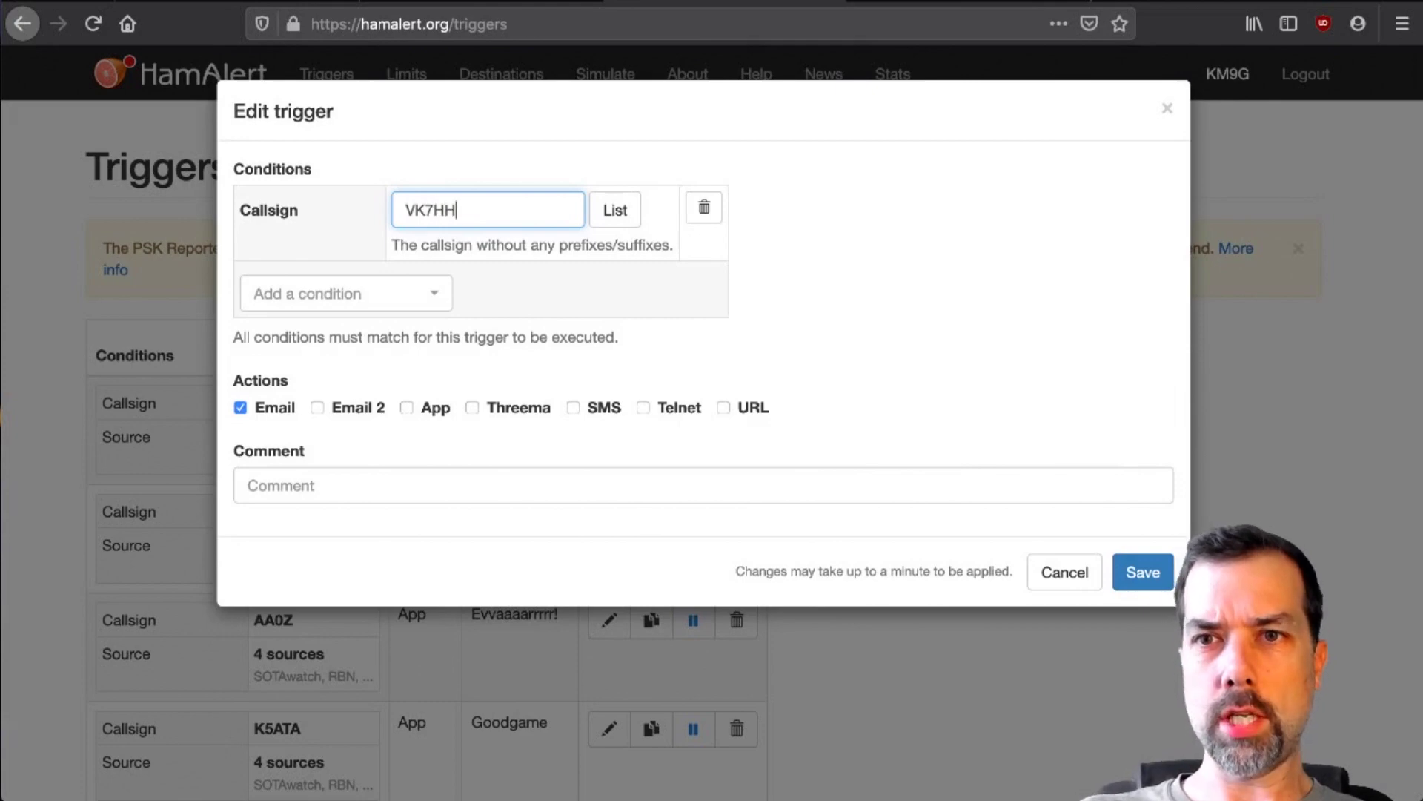
{"action": "left_click", "coordinate": [344, 292]}
{"action": "left_click", "coordinate": [470, 385]}
{"action": "left_click", "coordinate": [460, 375]}
{"action": "left_click", "coordinate": [891, 368]}
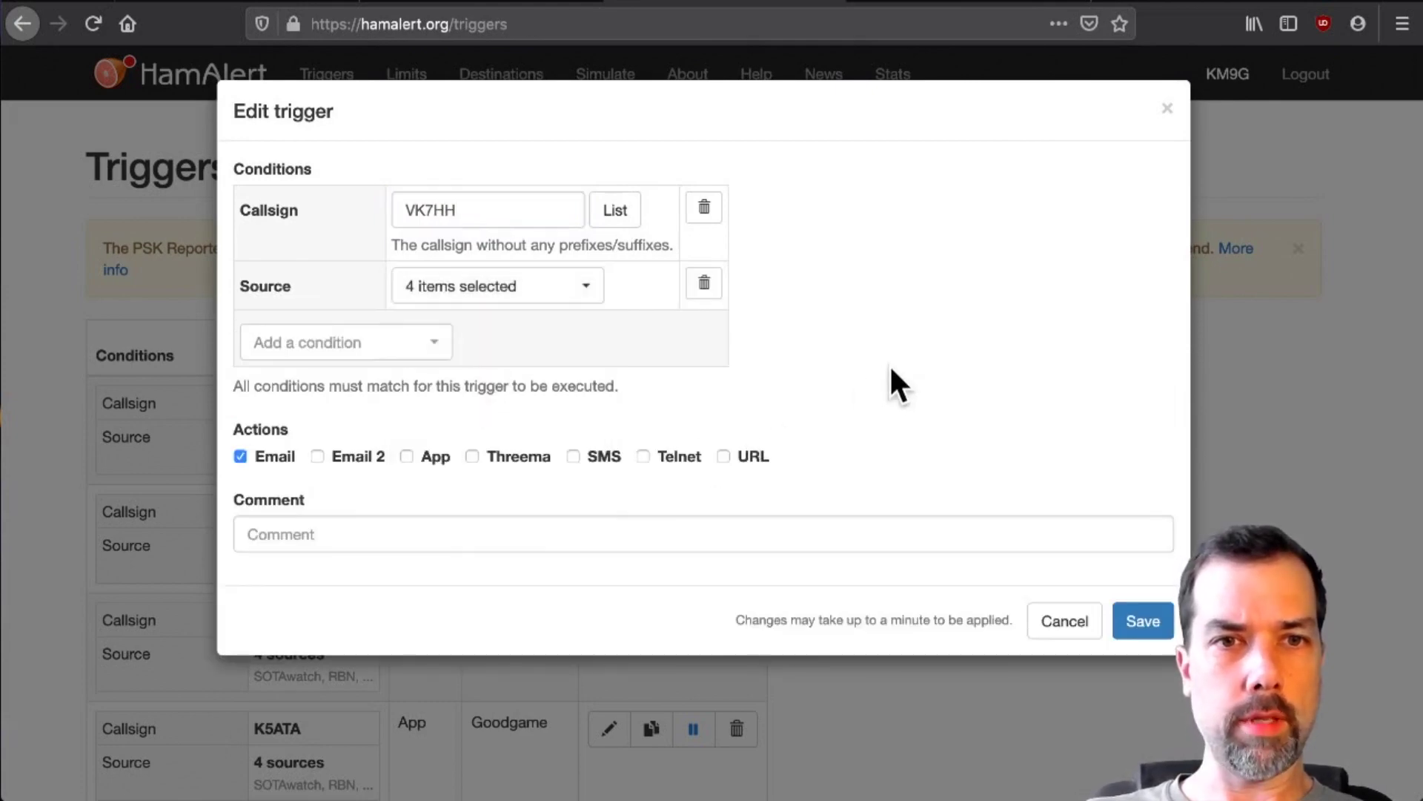
- Alert VK7HH via the App only, comment 'Ham Radio DX', and save it
{"action": "left_click", "coordinate": [407, 456]}
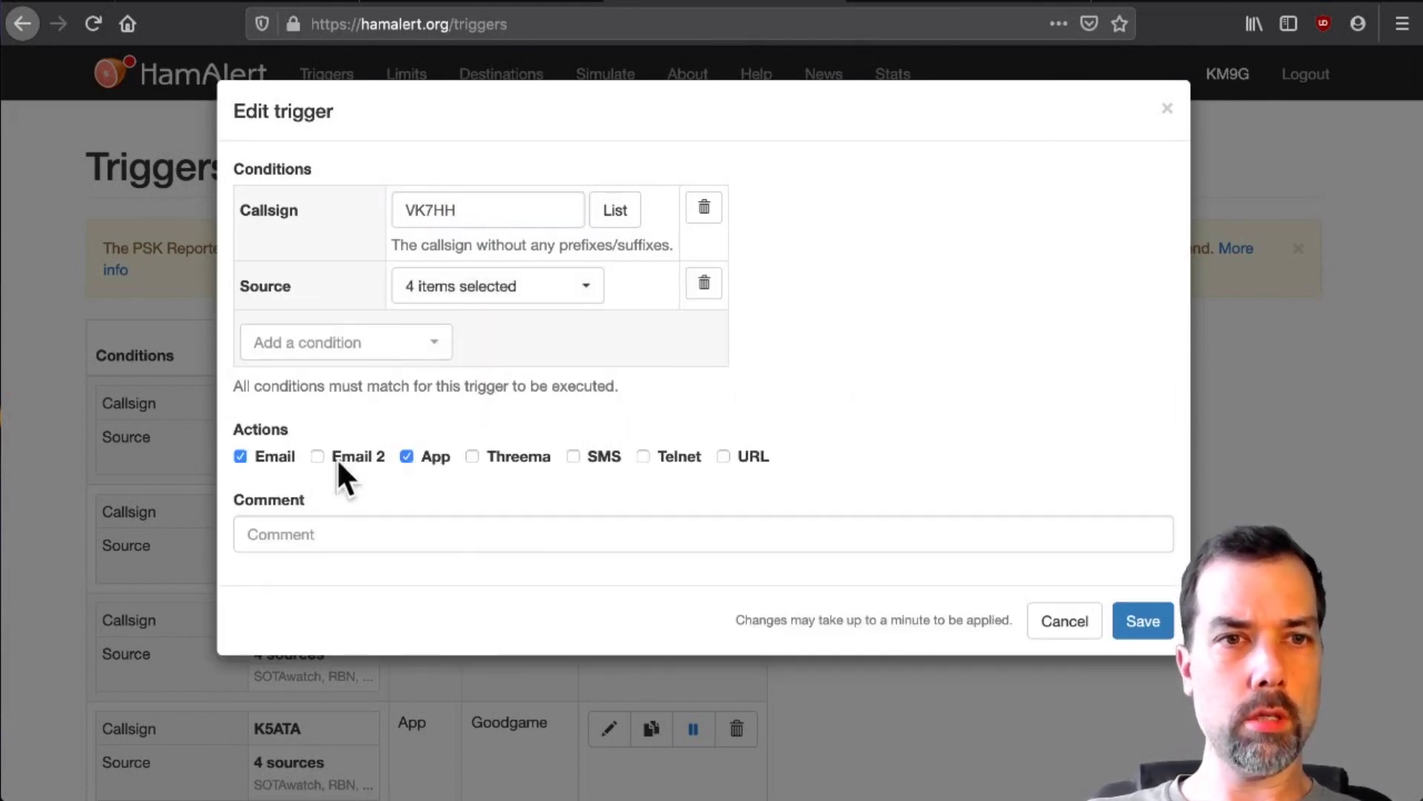
{"action": "left_click", "coordinate": [263, 454]}
{"action": "left_click", "coordinate": [353, 541]}
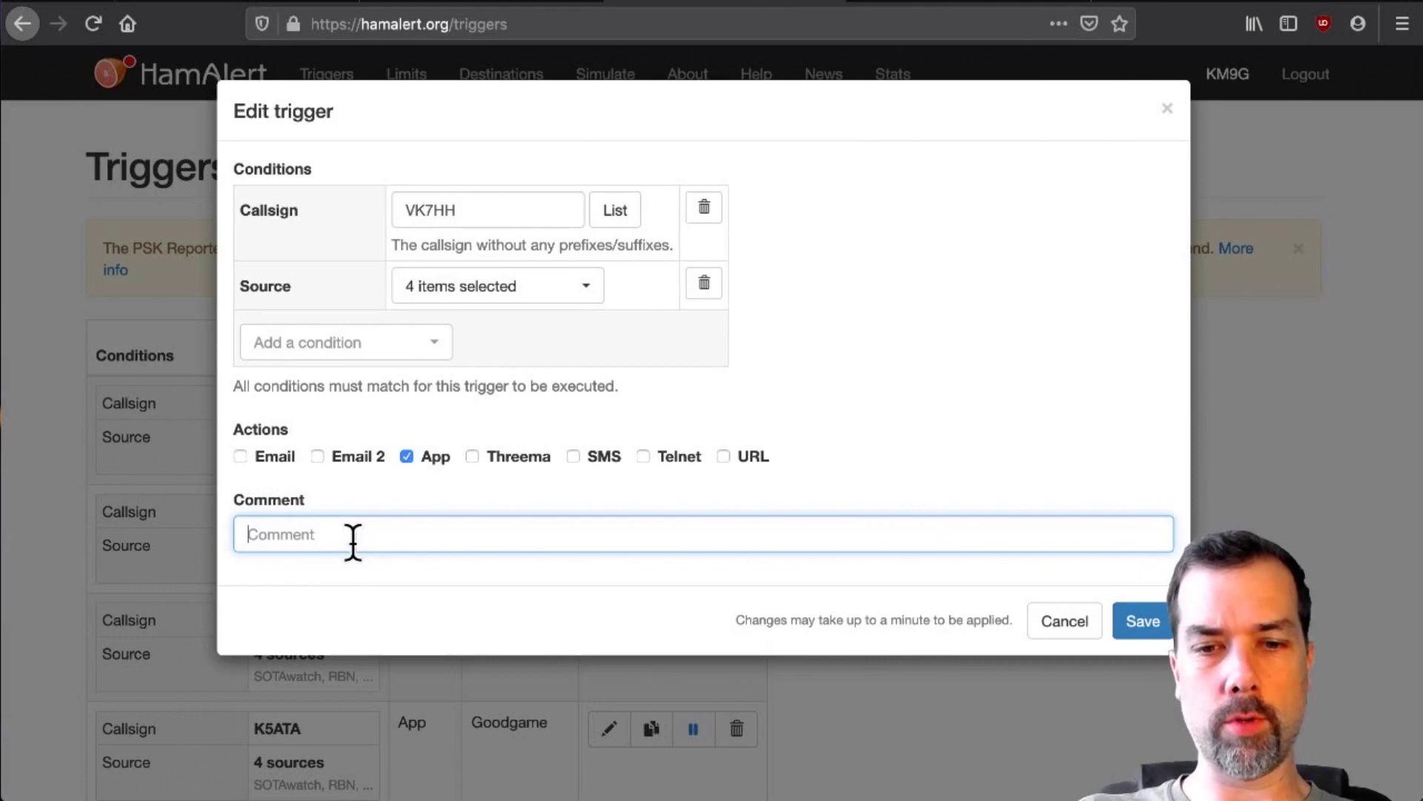
{"action": "type", "text": "Ham Radio DX"}
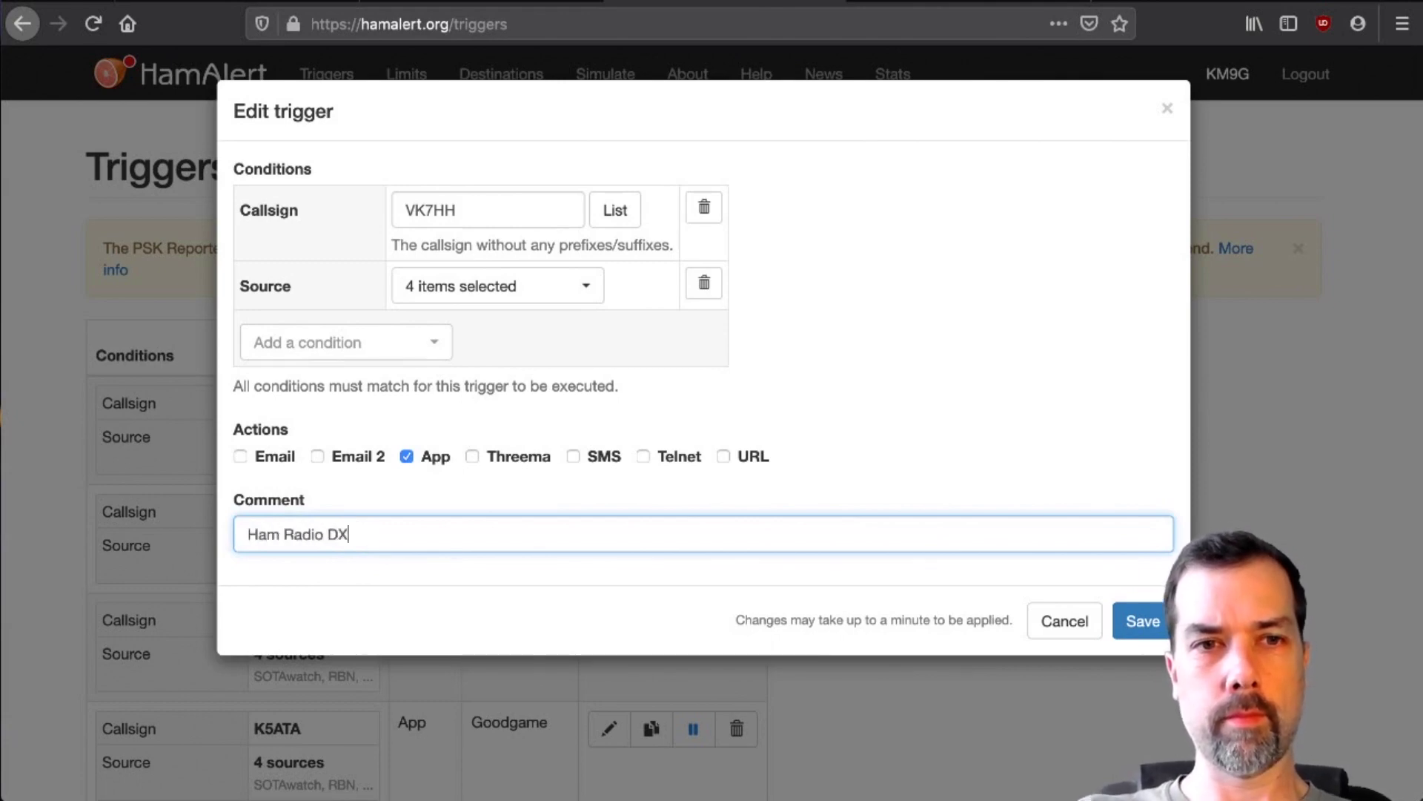
{"action": "key", "text": "Return"}
- Enter callsign KN4AQ for a new trigger, fixing a typo, and add a Source condition
{"action": "left_click", "coordinate": [482, 223]}
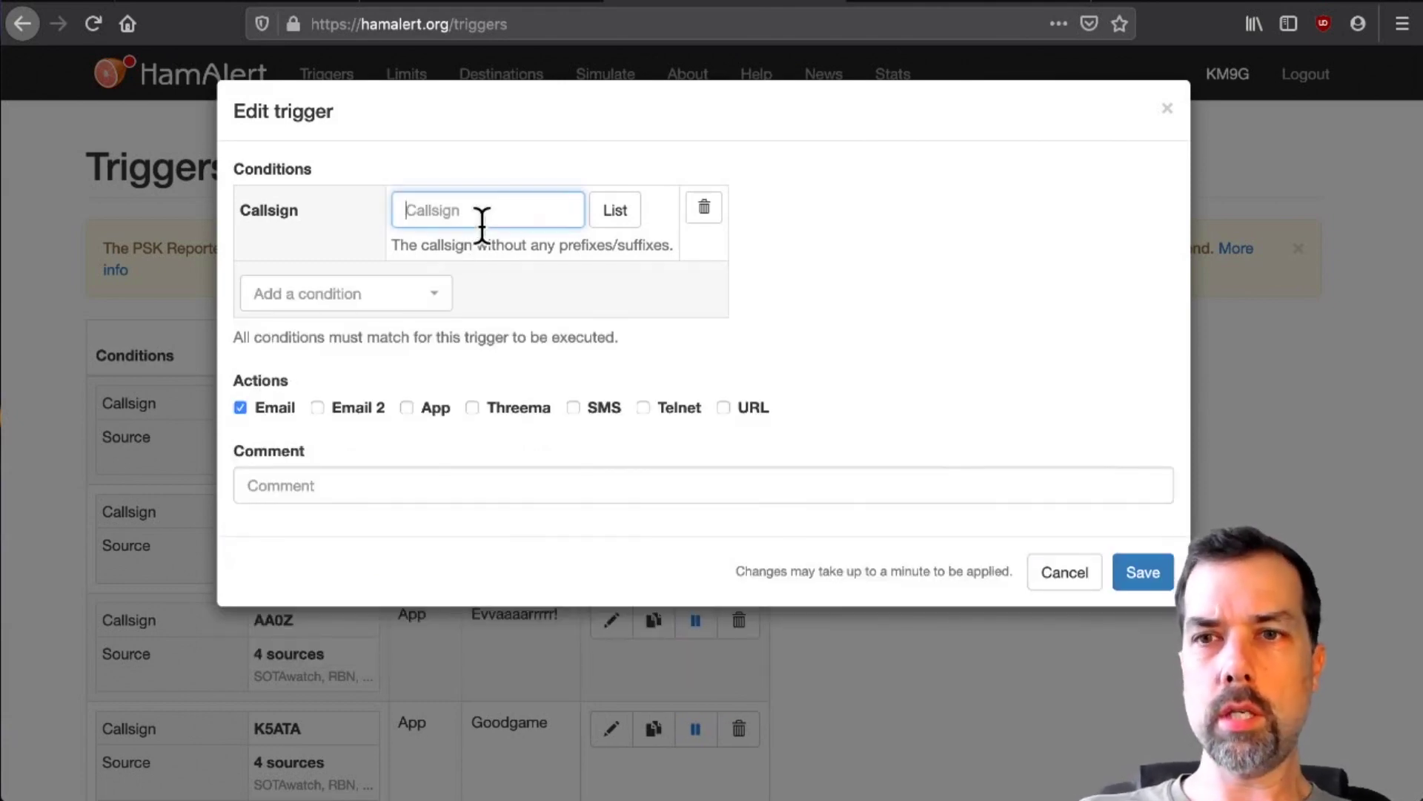
{"action": "type", "text": "KN$"}
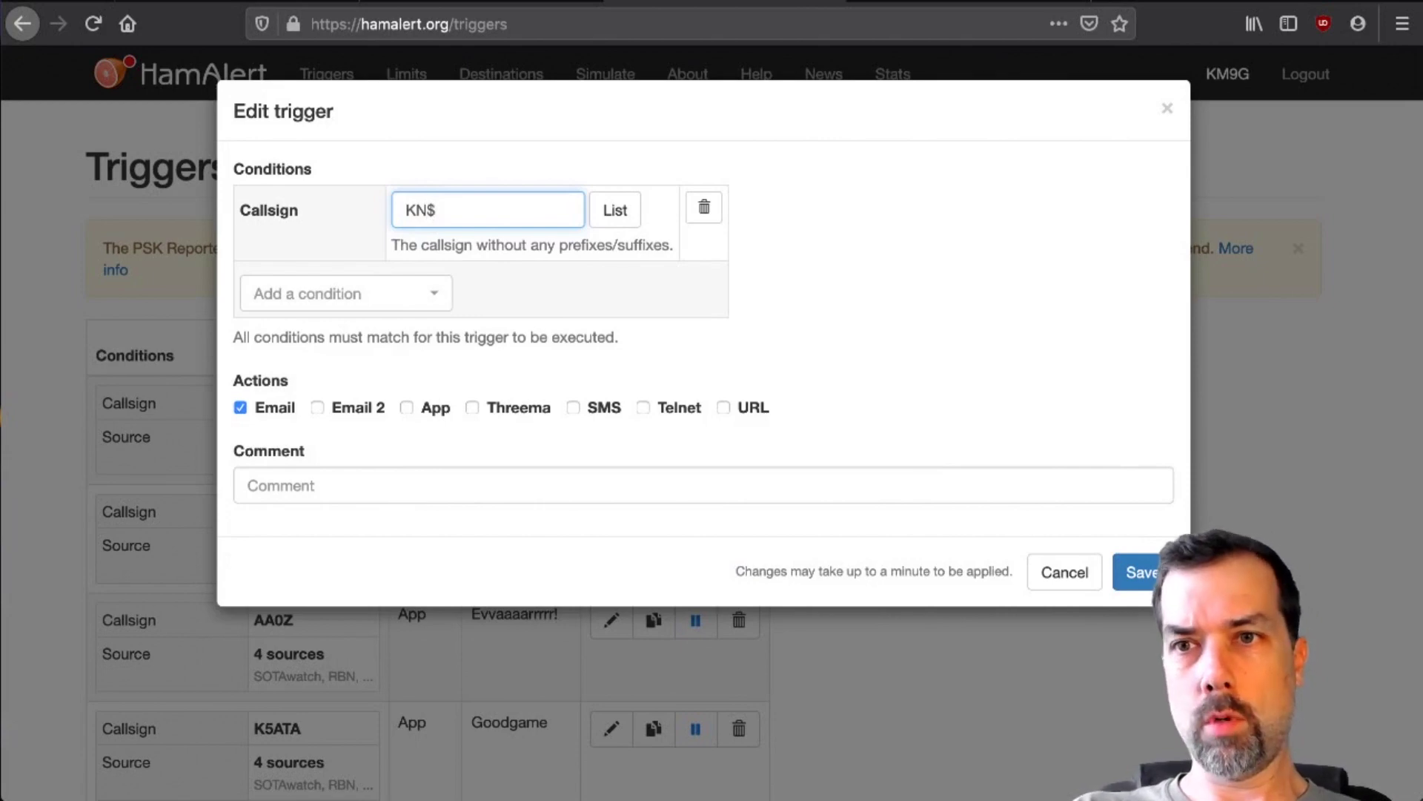
{"action": "type", "text": "AQ"}
{"action": "key", "text": "Left"}
{"action": "key", "text": "Left"}
{"action": "key", "text": "Left"}
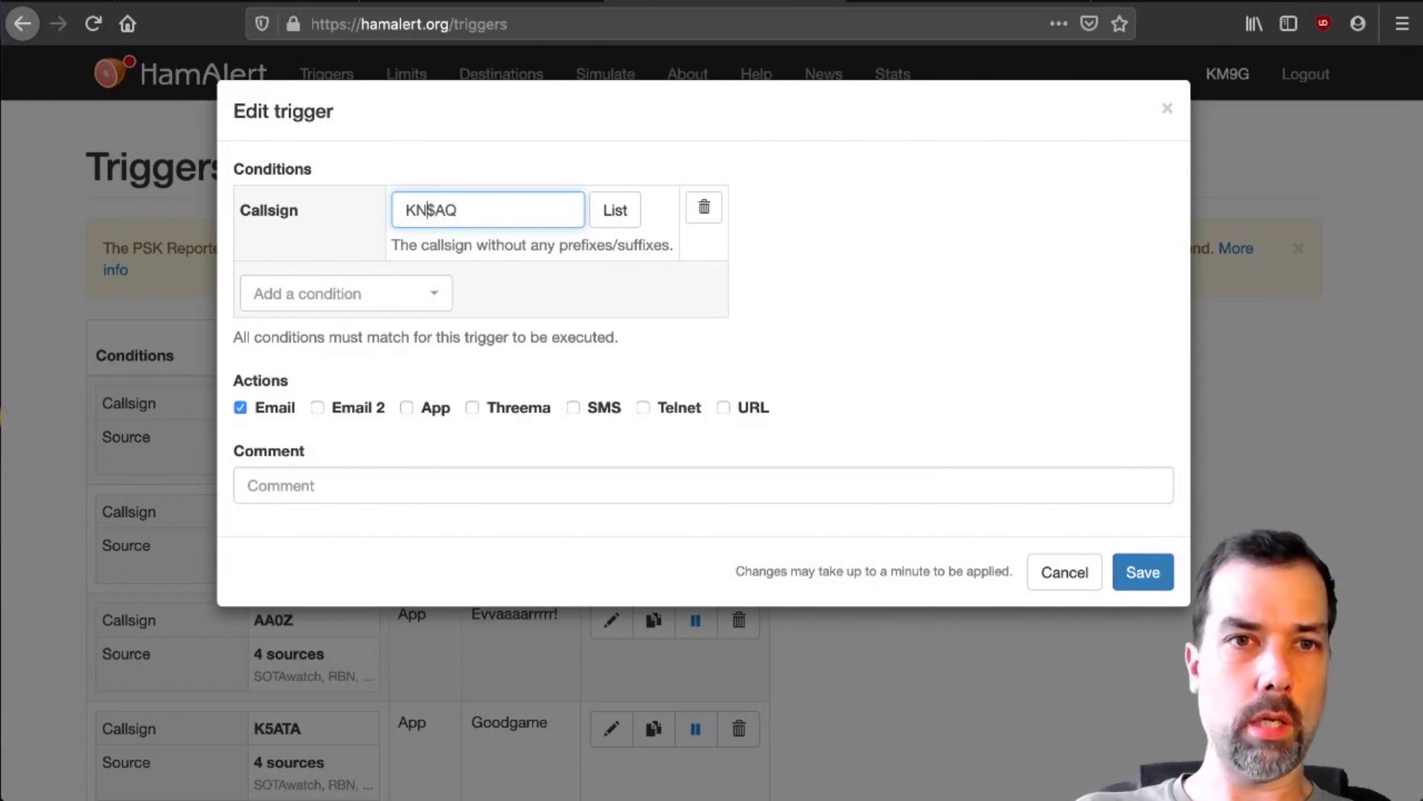
{"action": "key", "text": "Delete"}
{"action": "type", "text": "4"}
{"action": "left_click", "coordinate": [326, 297]}
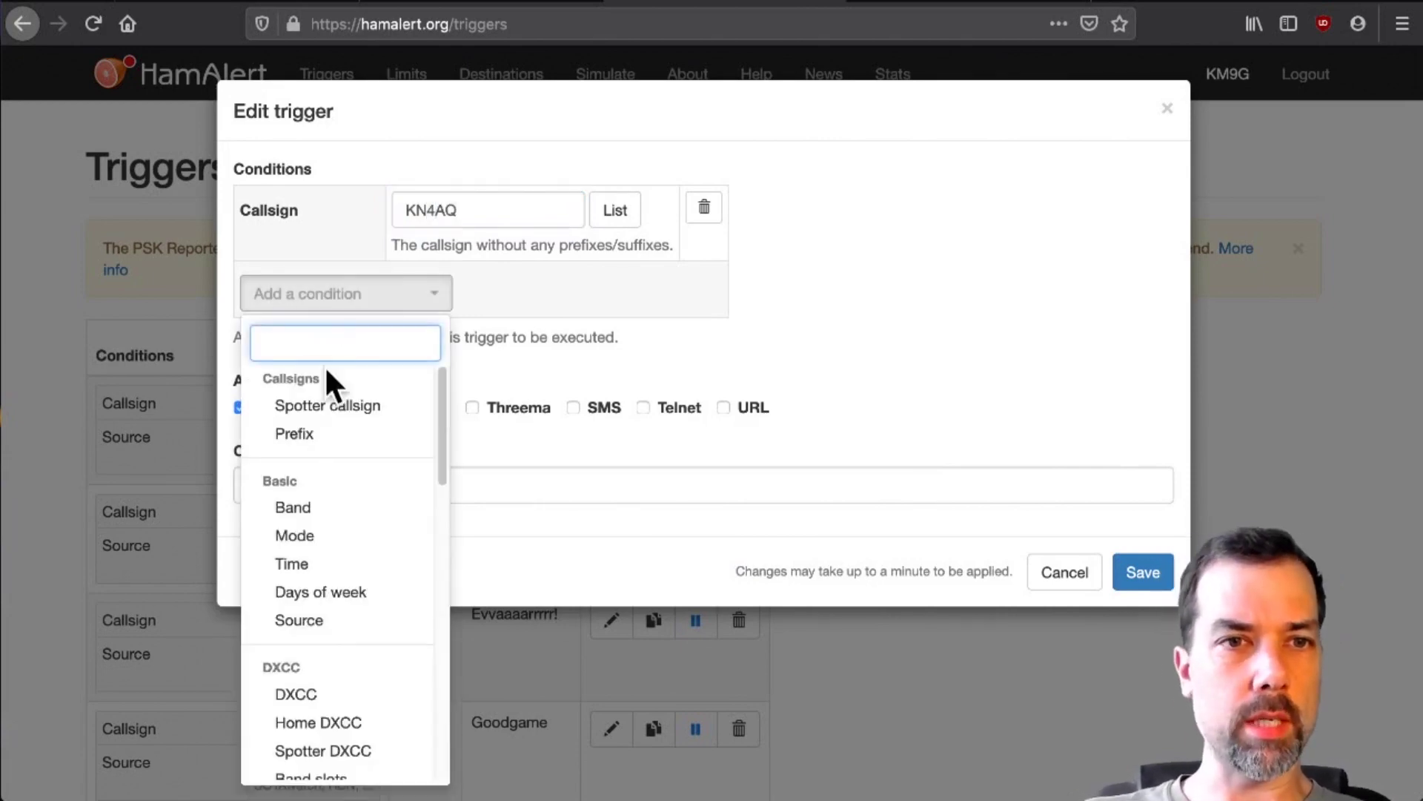
{"action": "left_click", "coordinate": [327, 622]}
- Write the KN4AQ trigger's operator-name comment, correcting mistyped characters
{"action": "left_click", "coordinate": [407, 539]}
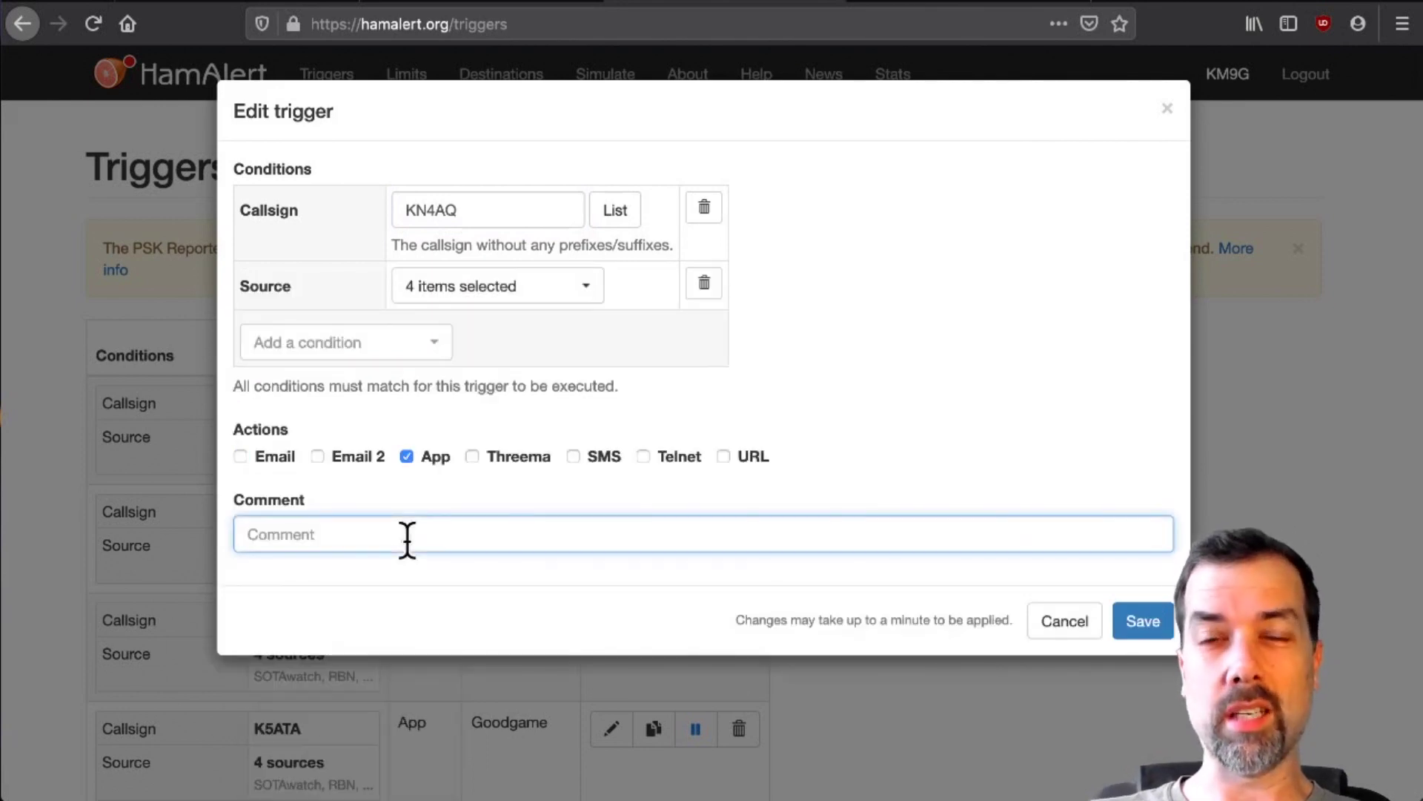
{"action": "type", "text": "Gary Kn"}
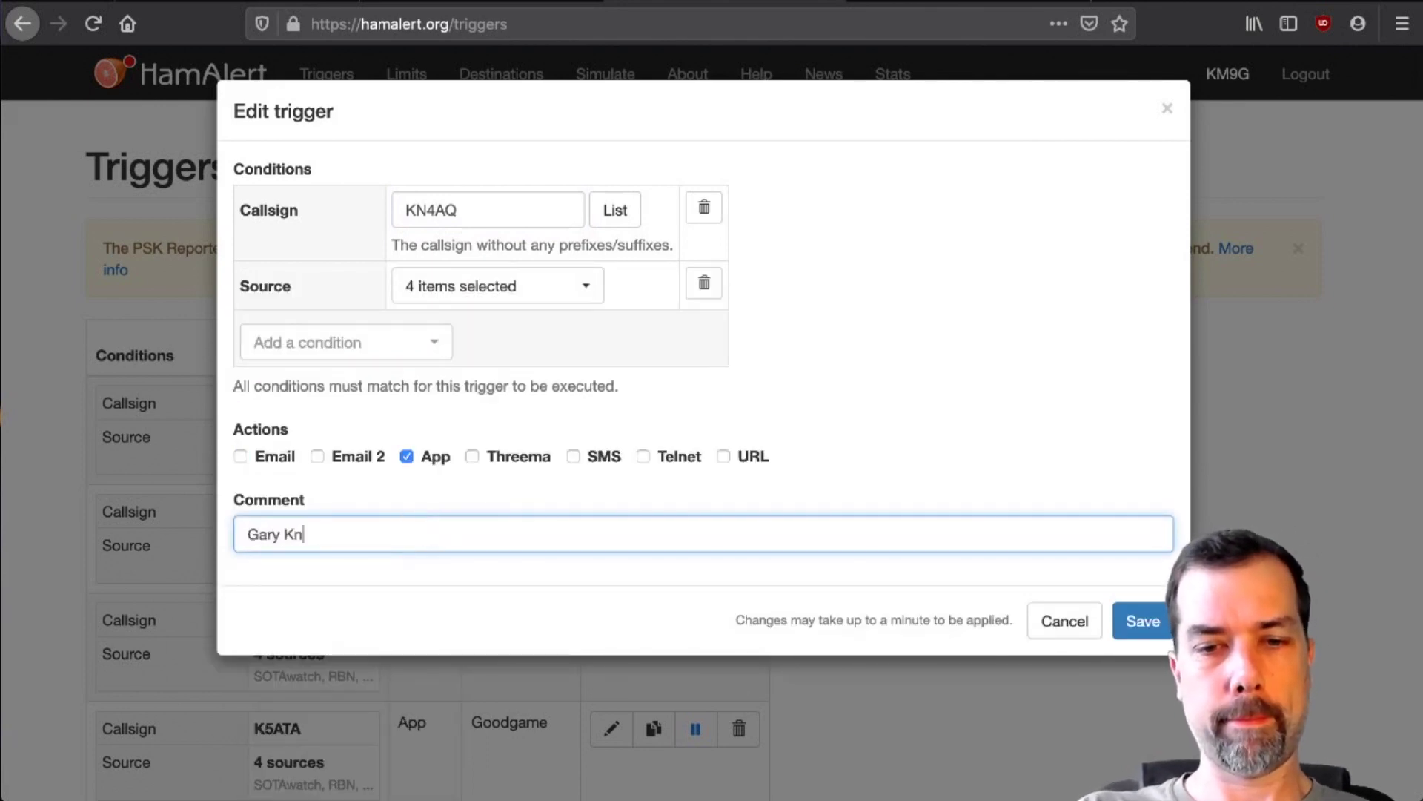
{"action": "key", "text": "BackSpace"}
{"action": "type", "text": "N$"}
{"action": "key", "text": "BackSpace"}
{"action": "key", "text": "BackSpace"}
{"action": "type", "text": "N4A"}
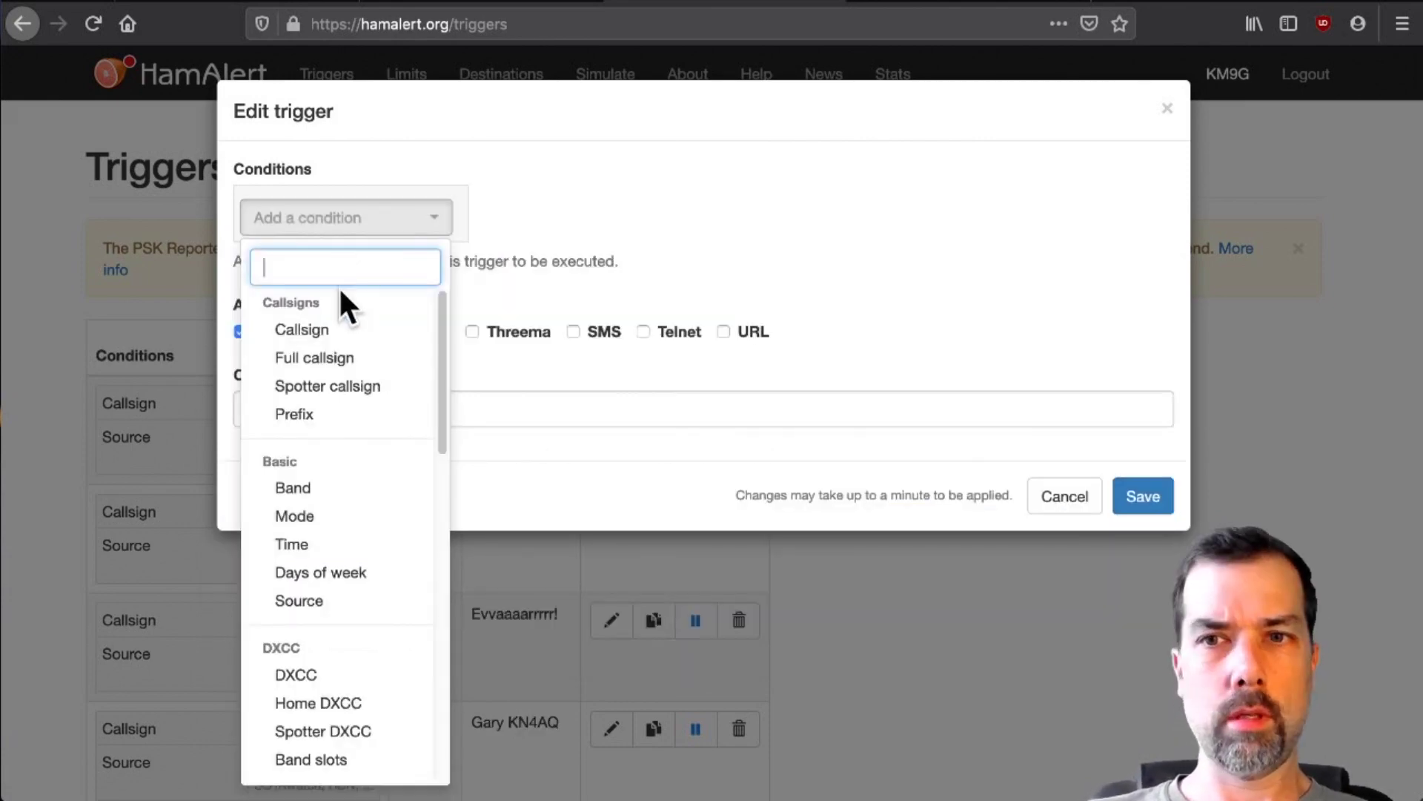
{"action": "left_click", "coordinate": [333, 331]}
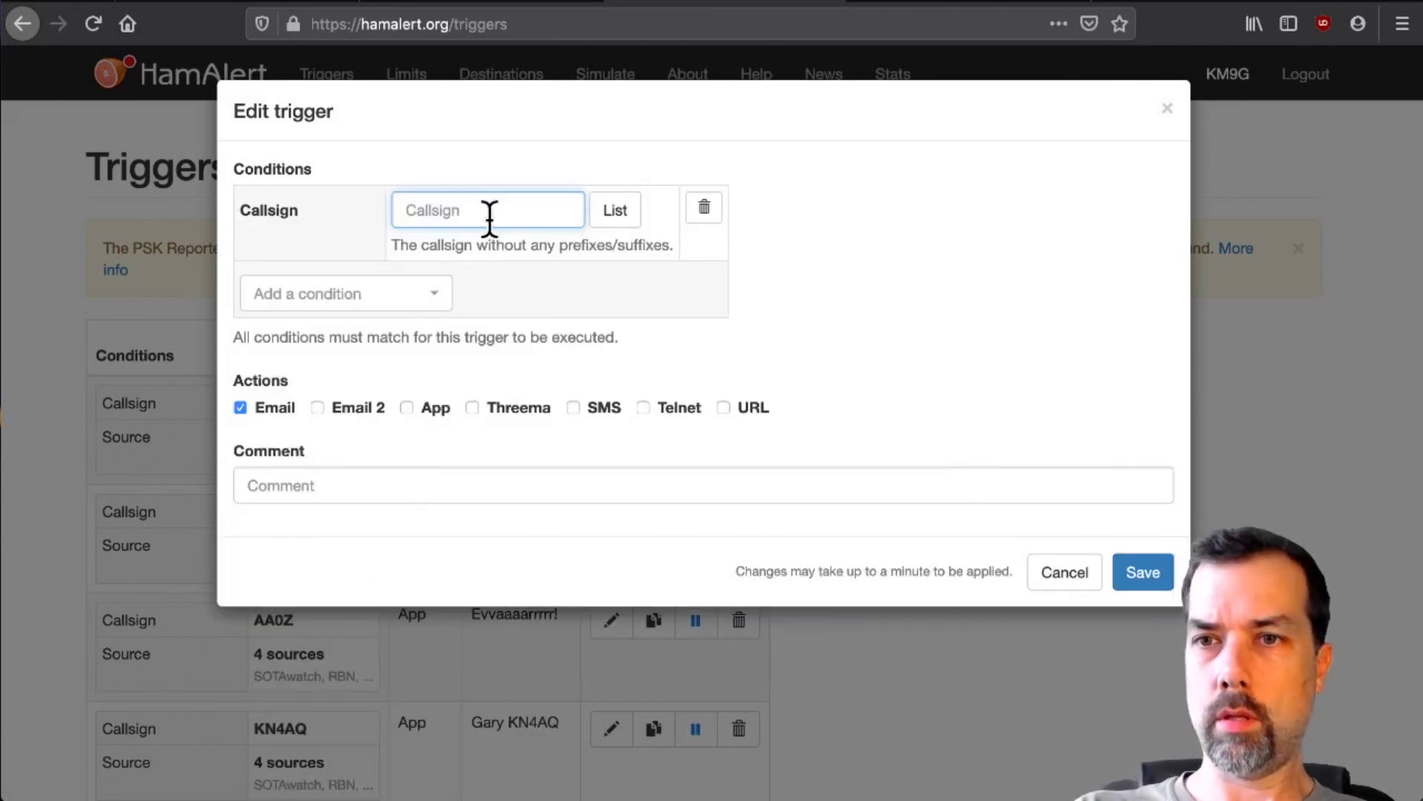
{"action": "type", "text": "KM6FAK"}
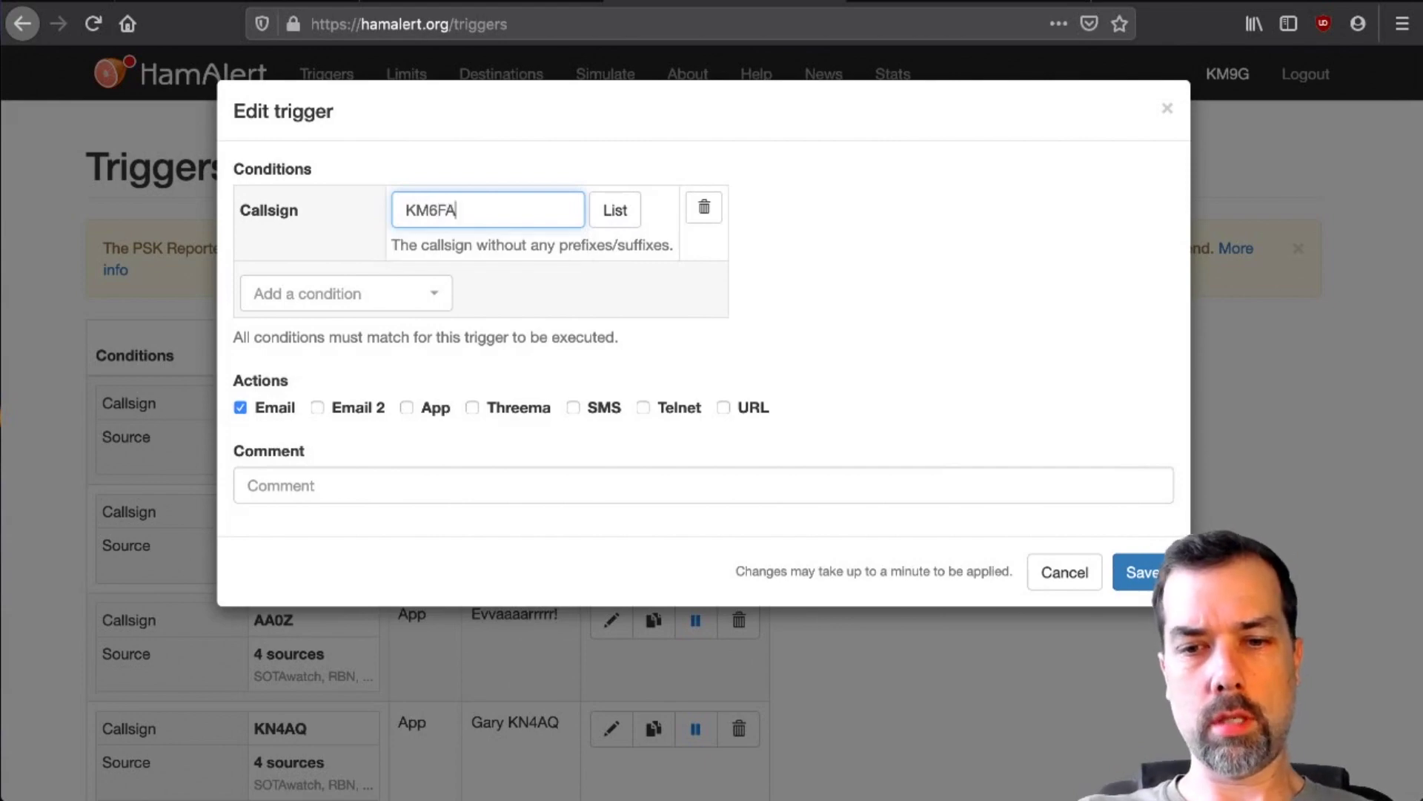
{"action": "left_click", "coordinate": [494, 293]}
{"action": "left_click", "coordinate": [448, 375]}
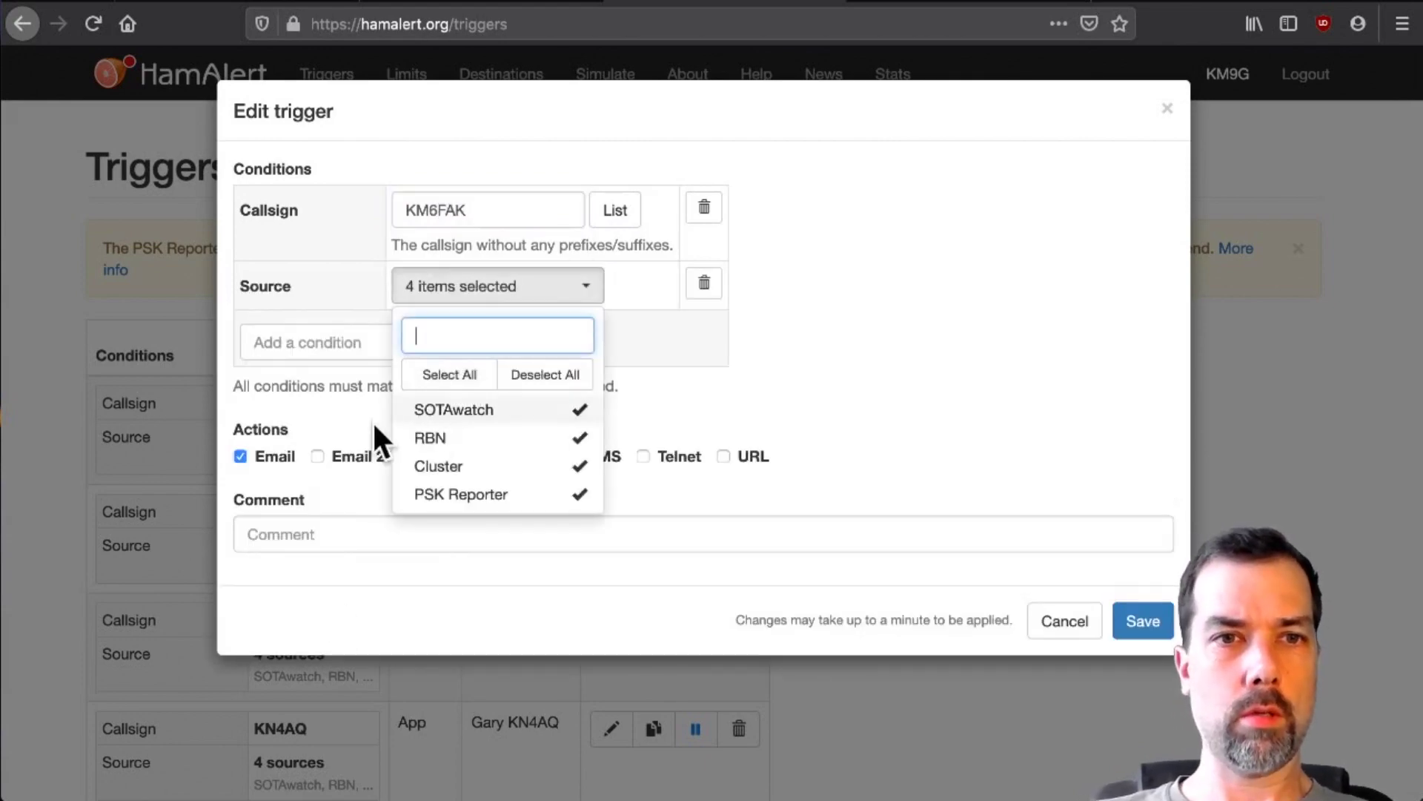
{"action": "left_click", "coordinate": [375, 435]}
{"action": "left_click", "coordinate": [434, 456]}
{"action": "left_click", "coordinate": [371, 534]}
{"action": "type", "text": "Jason KM6"}
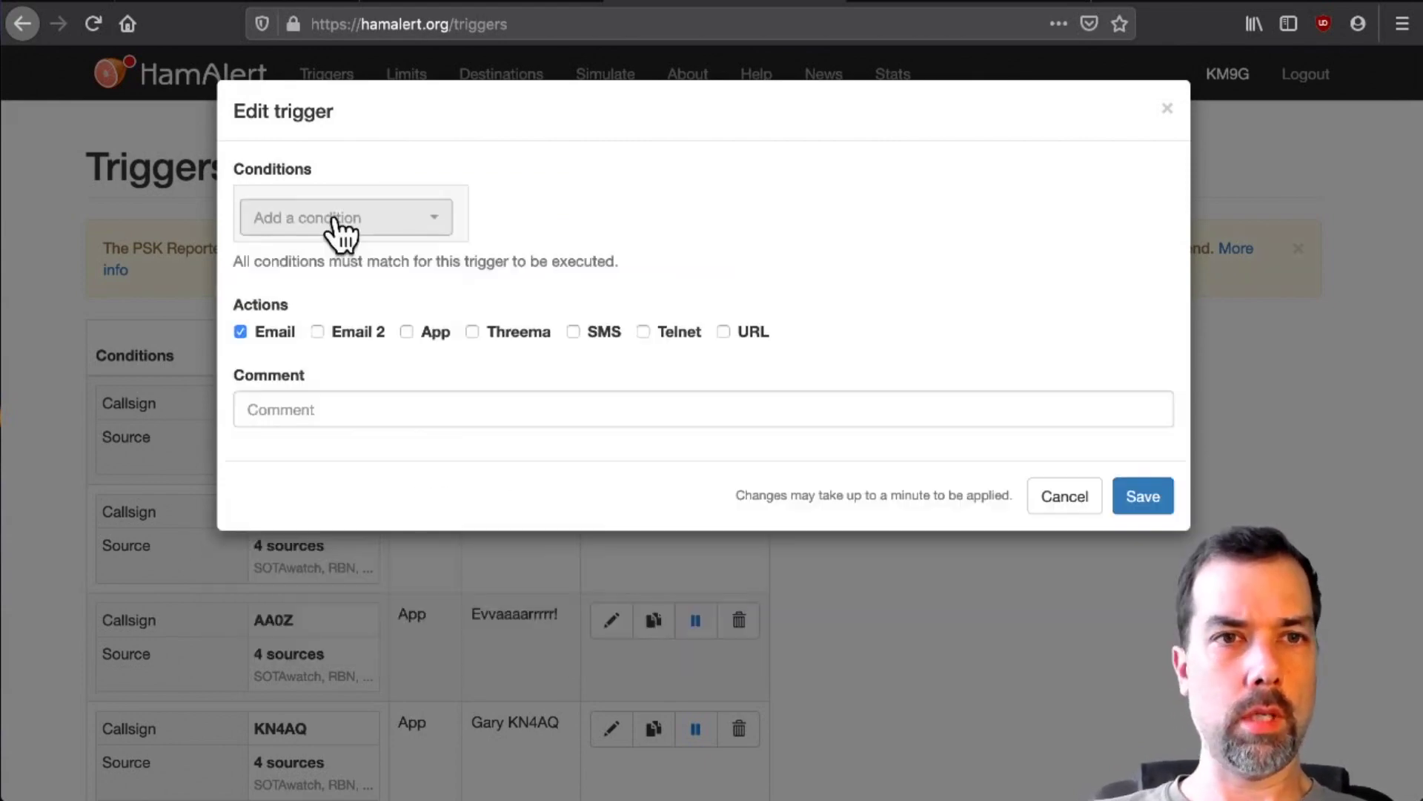
- Add a new trigger for callsign K6UDA with a 'UDA' comment
{"action": "left_click", "coordinate": [334, 223]}
{"action": "left_click", "coordinate": [333, 332]}
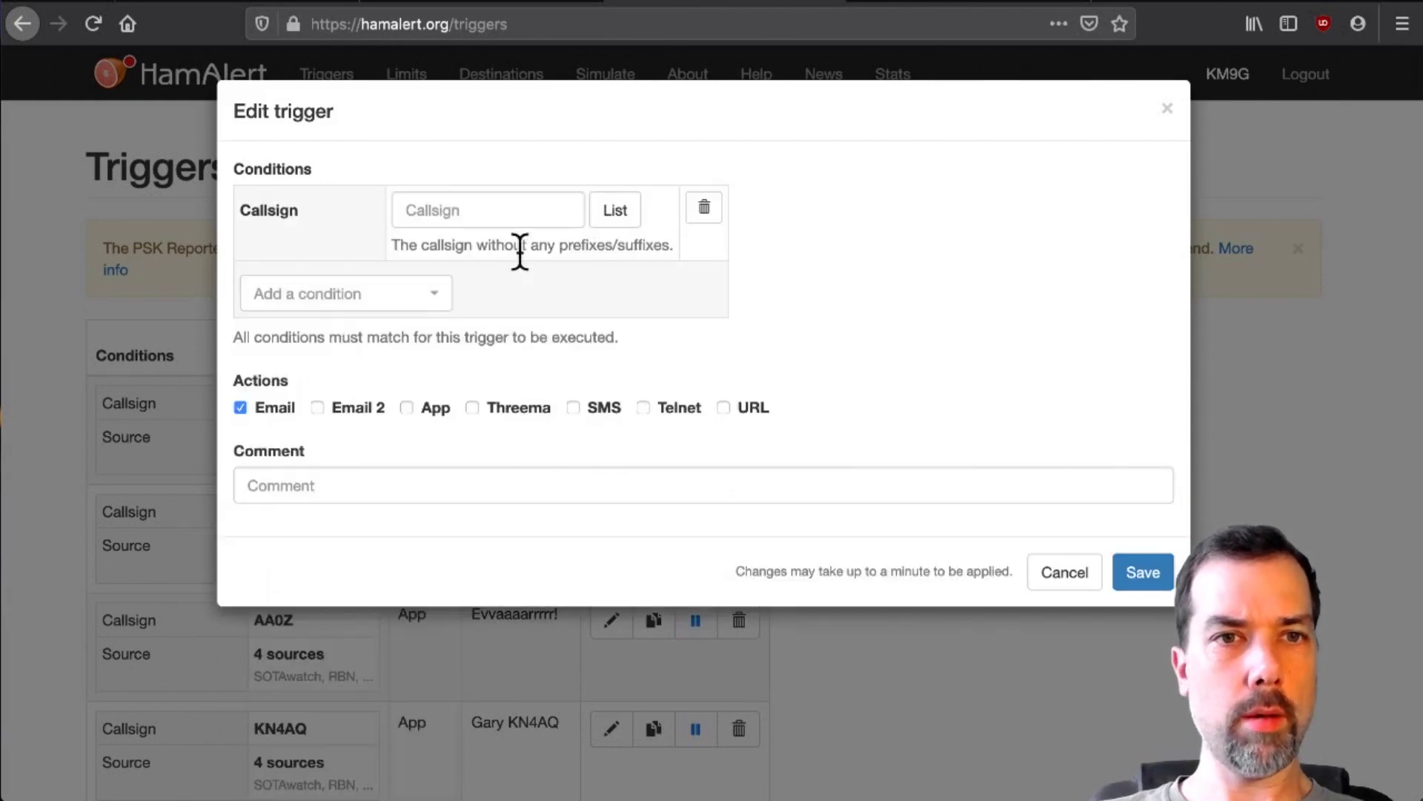
{"action": "left_click", "coordinate": [515, 223]}
{"action": "type", "text": "K6UDA"}
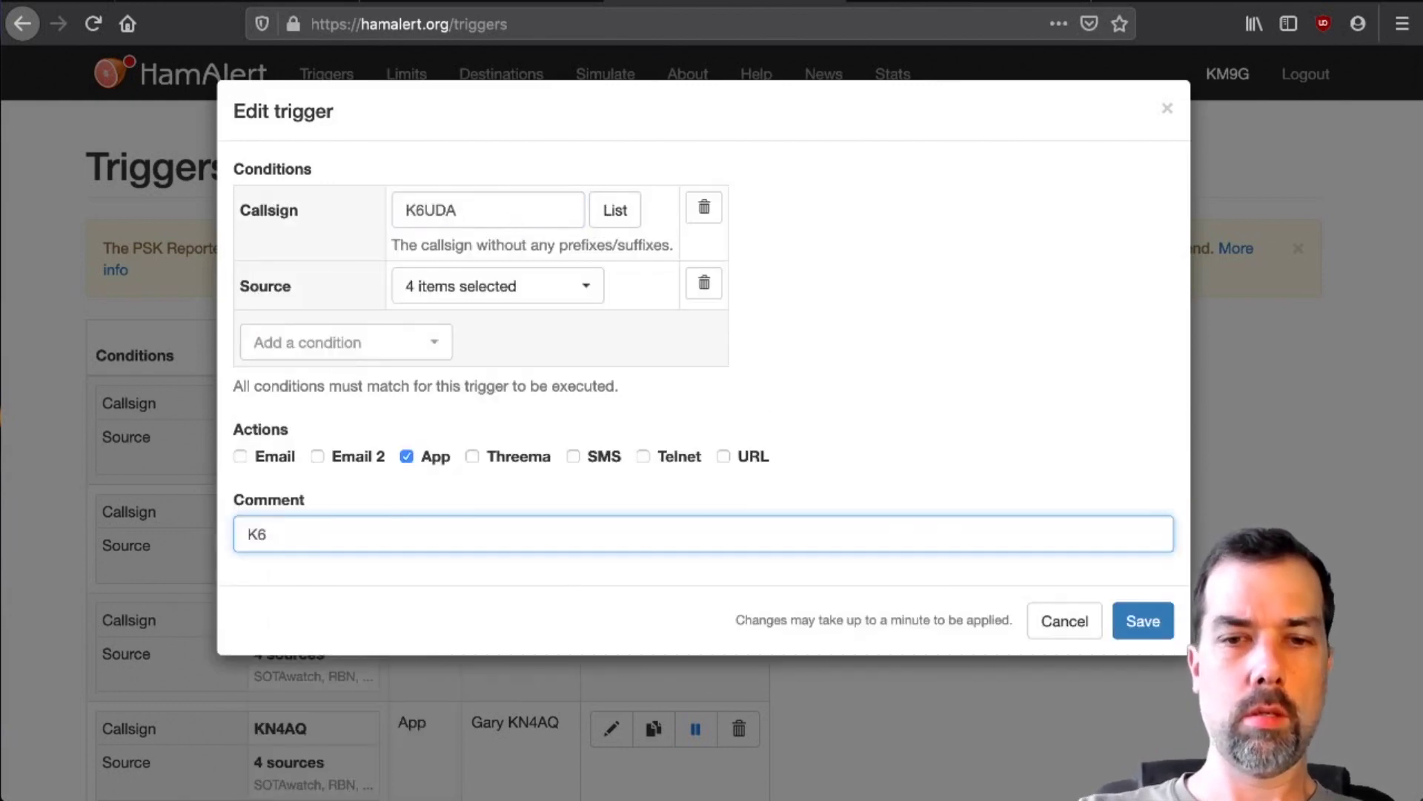
{"action": "type", "text": "UDA"}
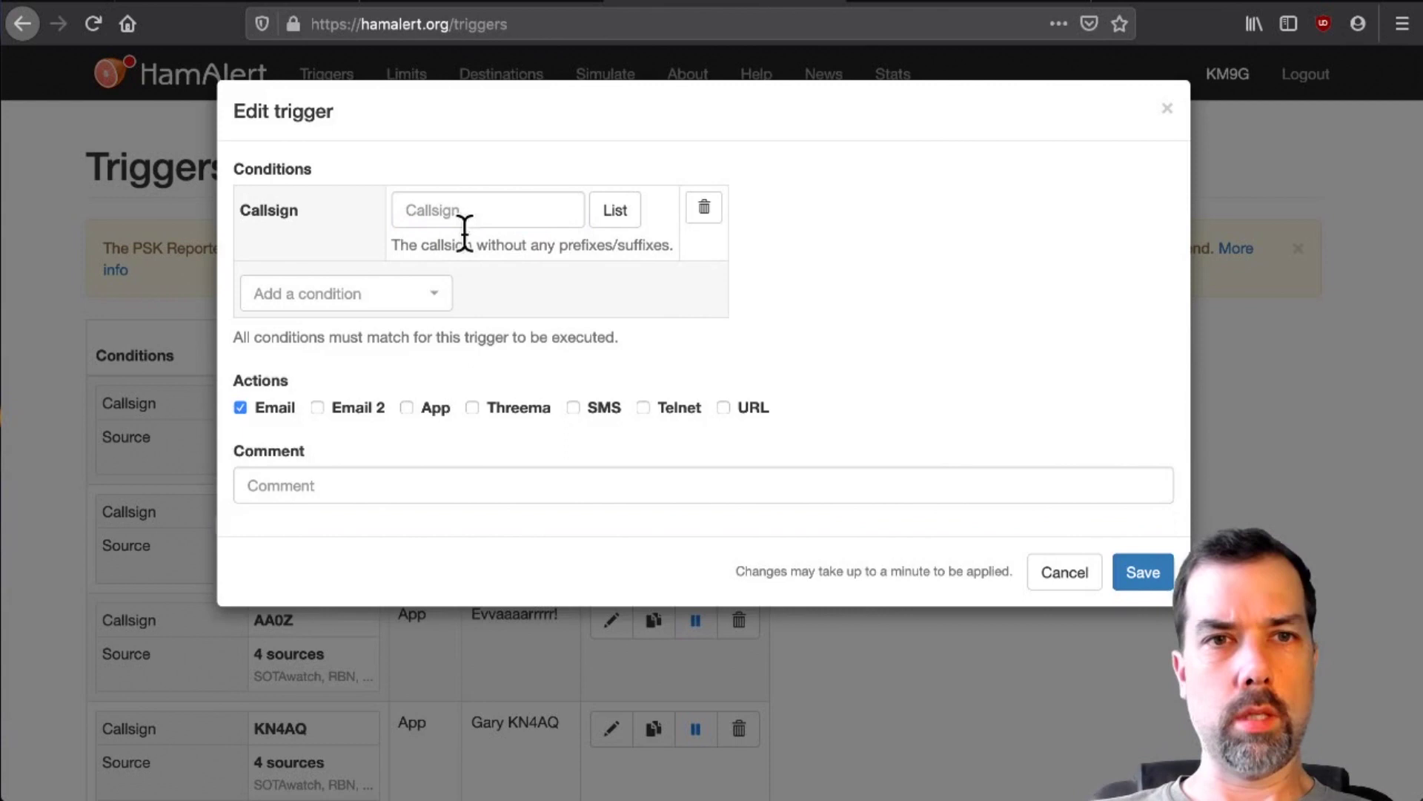
- Add a K8MRD trigger with App alerts and comment 'CQ!'
{"action": "left_click", "coordinate": [481, 215]}
{"action": "type", "text": "K8MRD"}
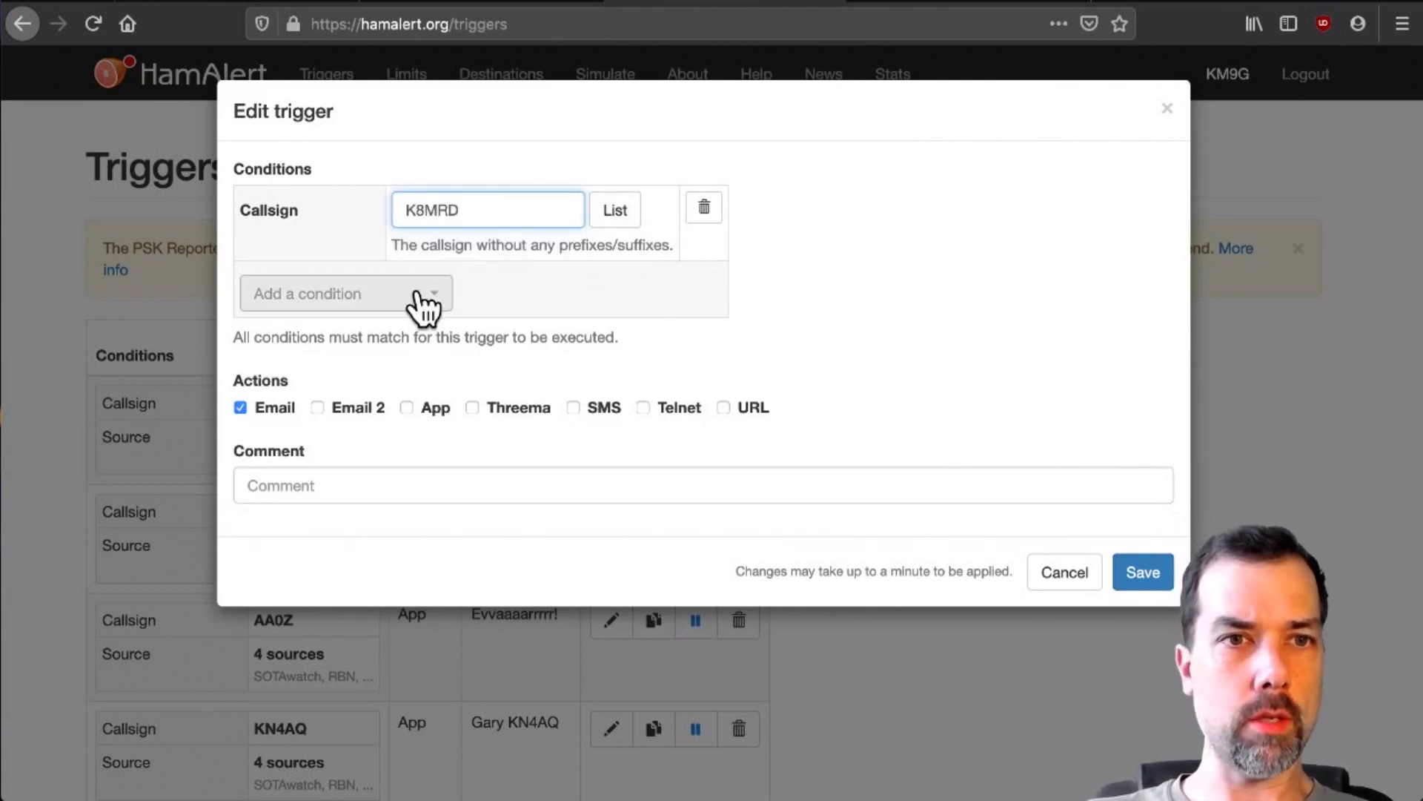
{"action": "left_click", "coordinate": [378, 295]}
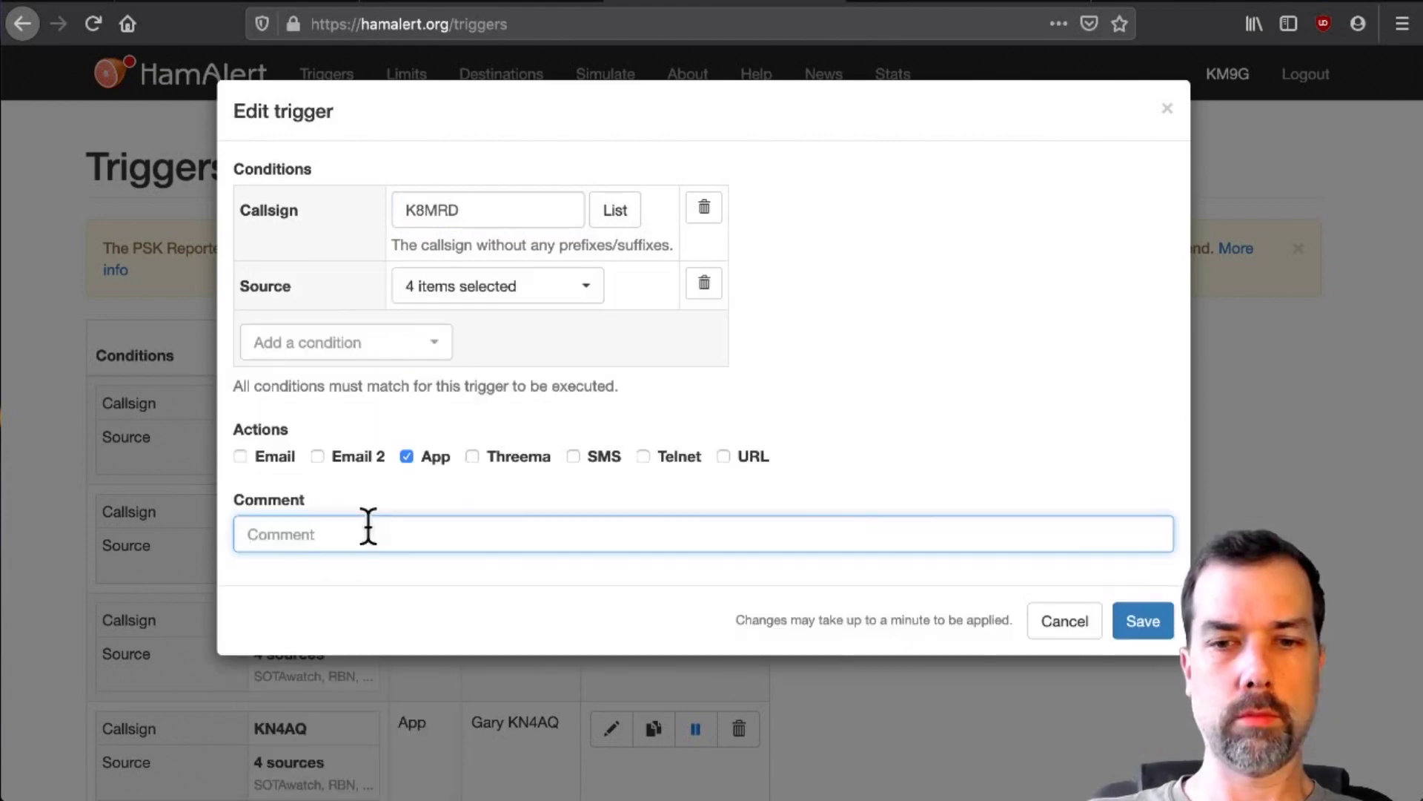
{"action": "type", "text": "CQ!"}
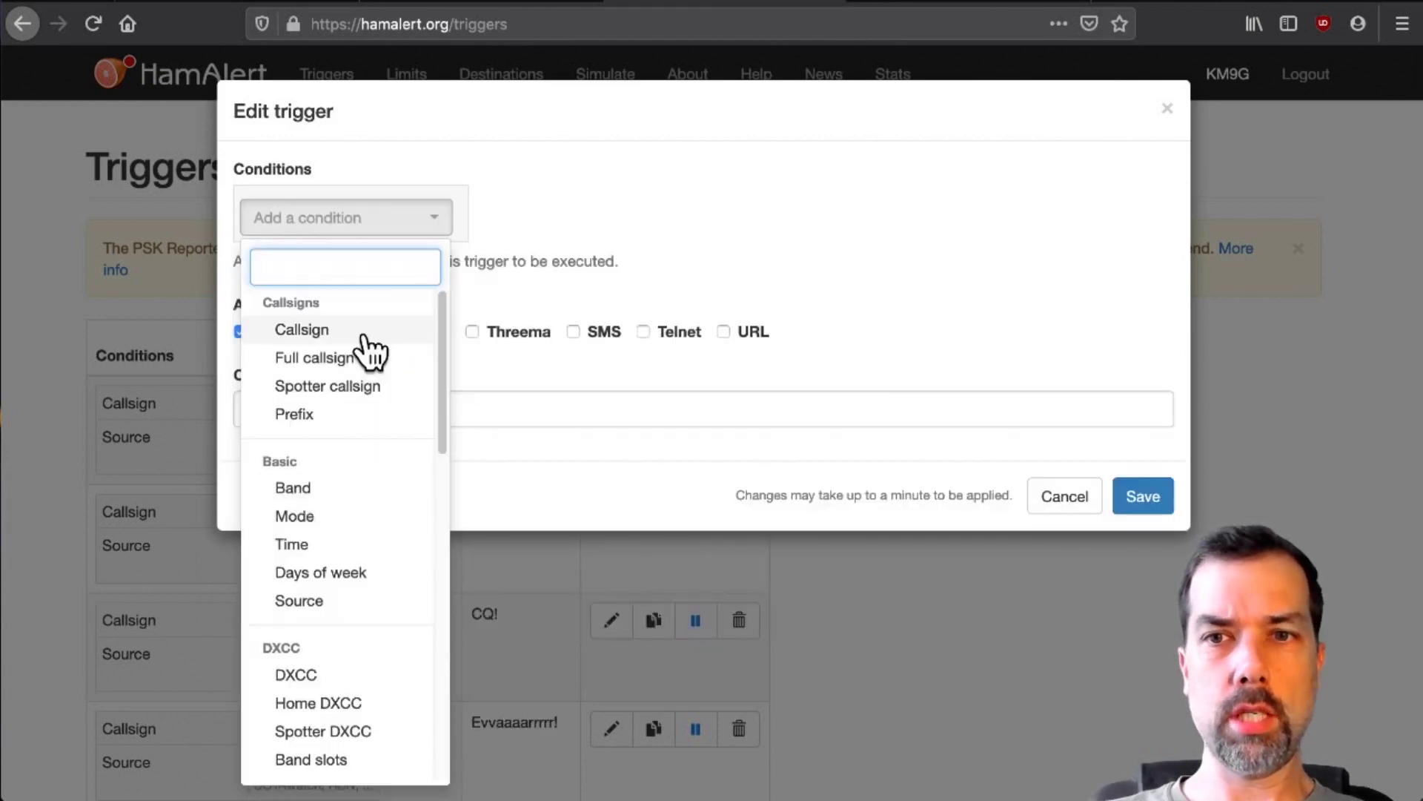
- Add a KD6HQD trigger with an identifying operator-name comment
{"action": "left_click", "coordinate": [363, 335]}
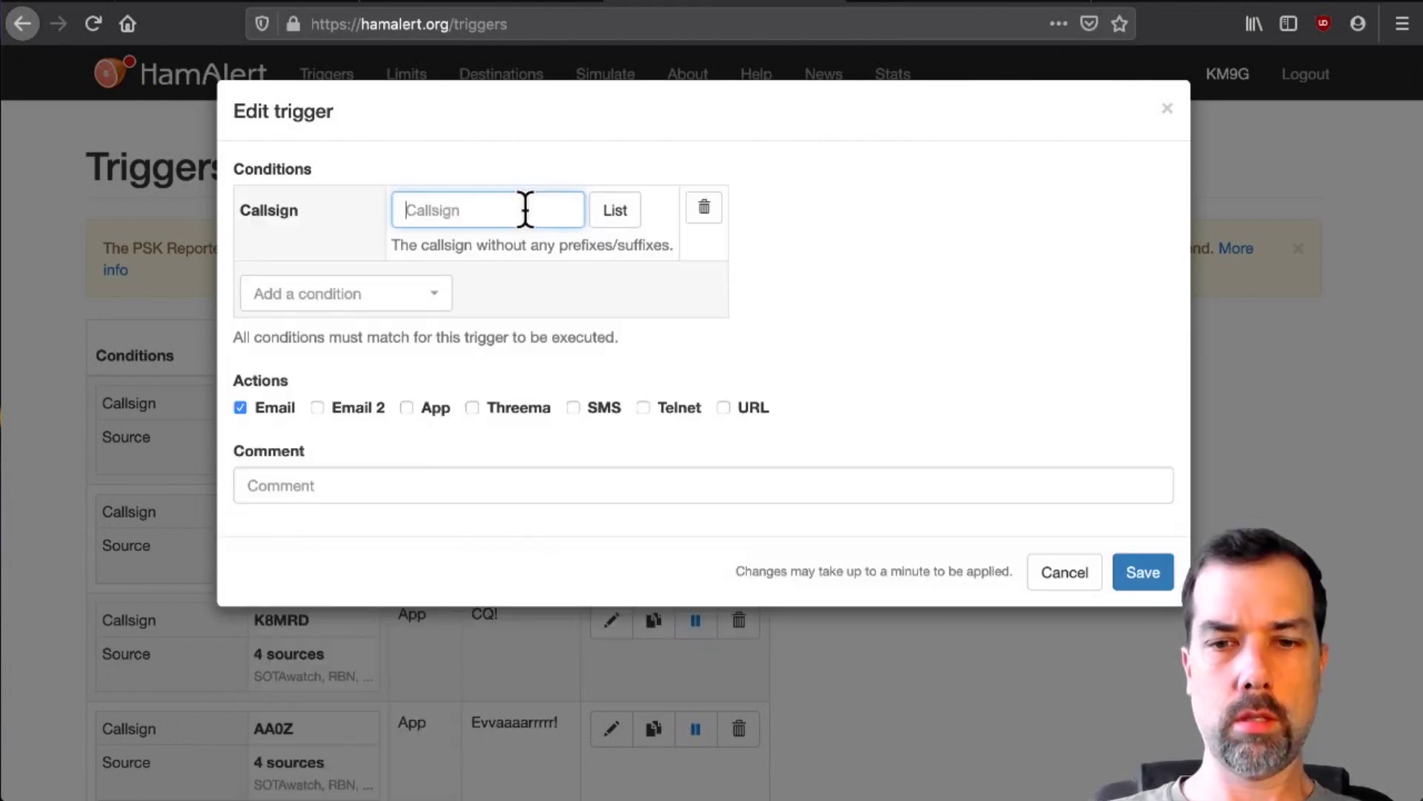
{"action": "type", "text": "KD6HQD"}
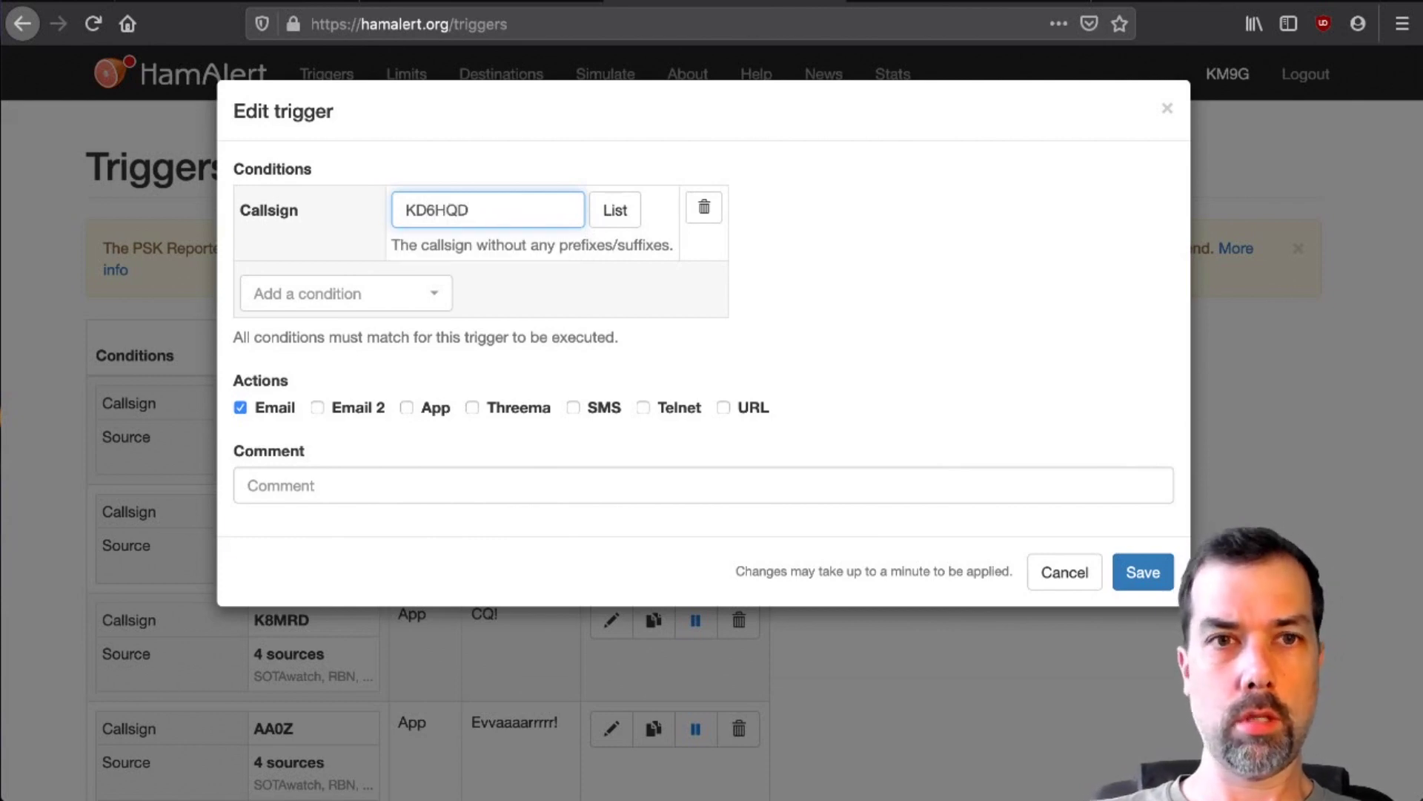
{"action": "type", "text": "ERRY"}
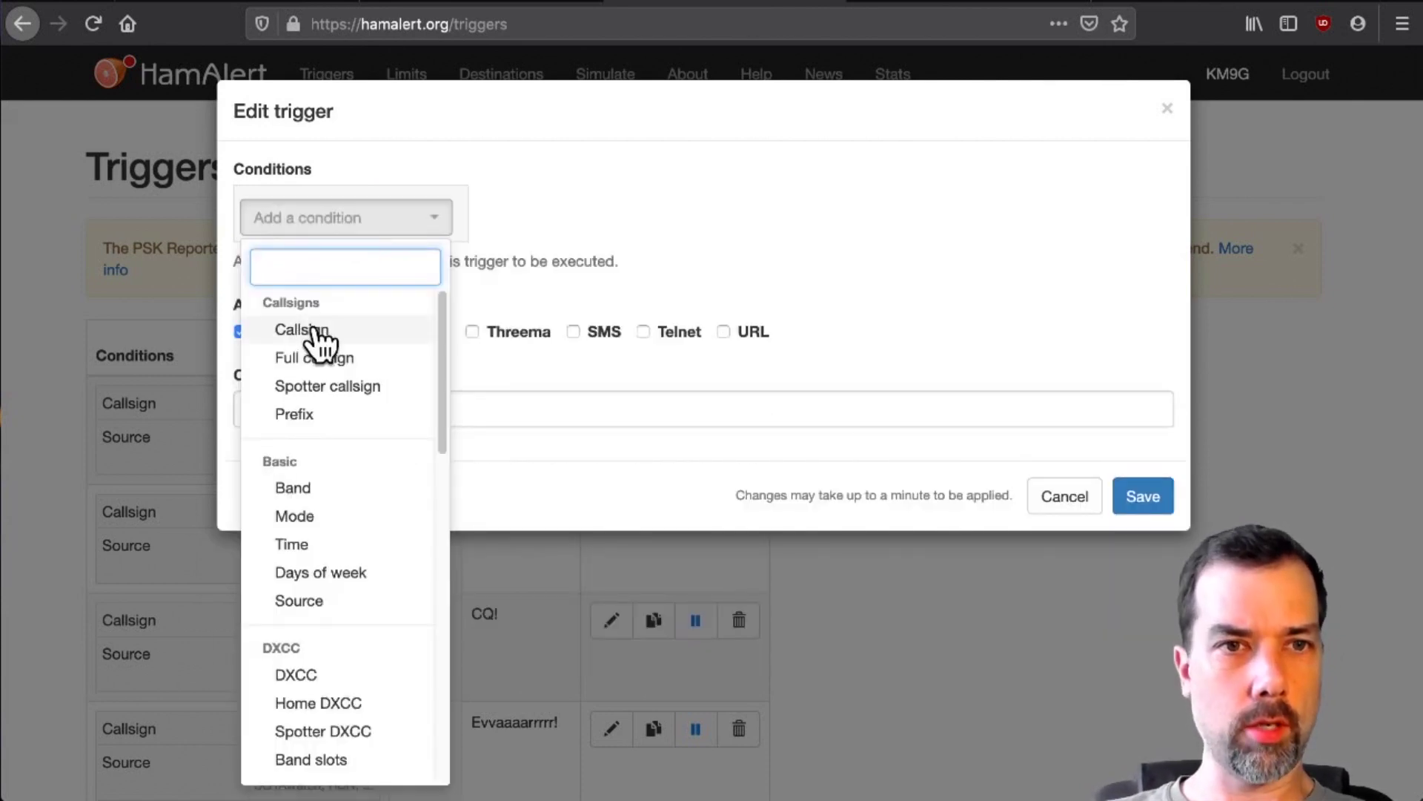
{"action": "left_click", "coordinate": [308, 328]}
- Create a VA2PV trigger on all four sources with App alerts and the operator's name as comment
{"action": "left_click", "coordinate": [443, 211]}
{"action": "type", "text": "VA2PV"}
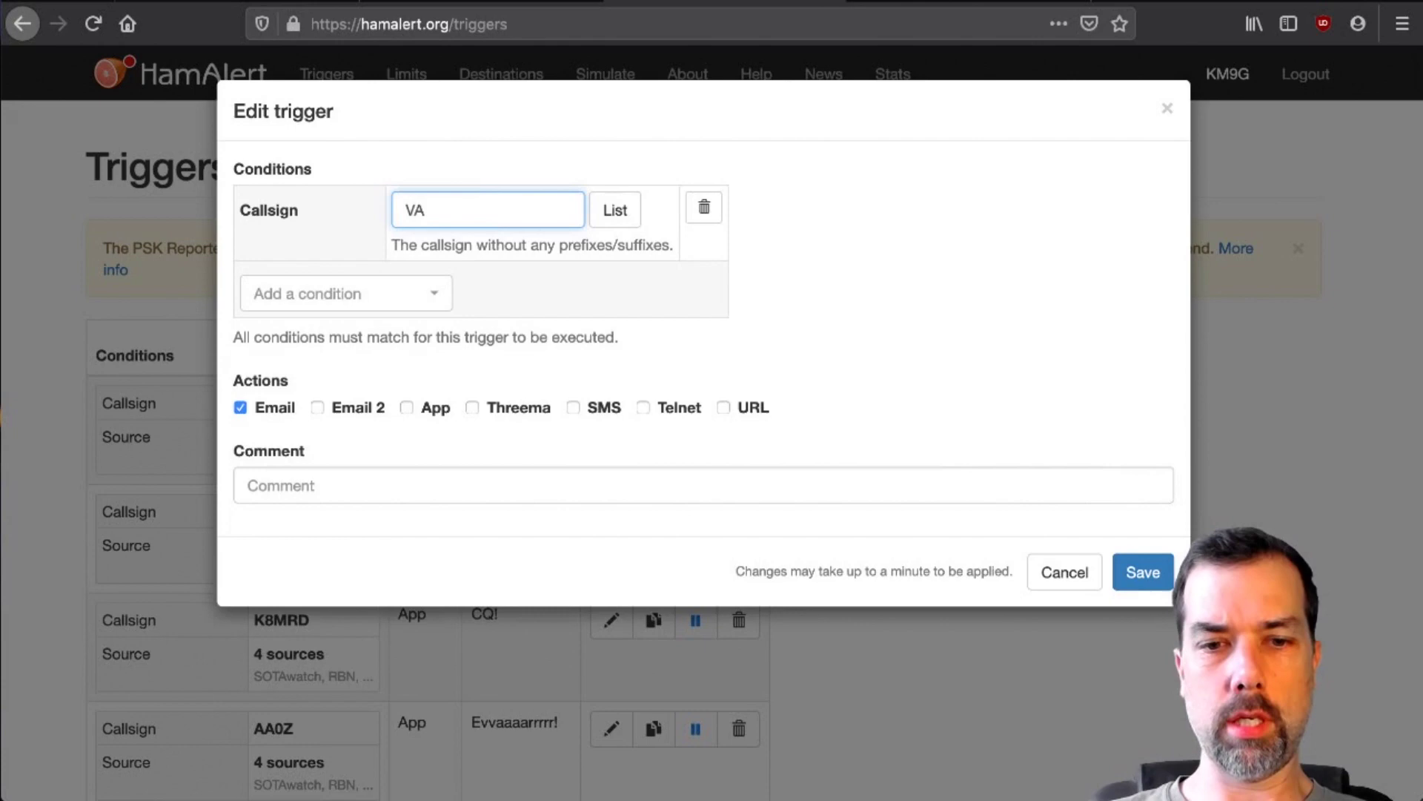
{"action": "left_click", "coordinate": [327, 305]}
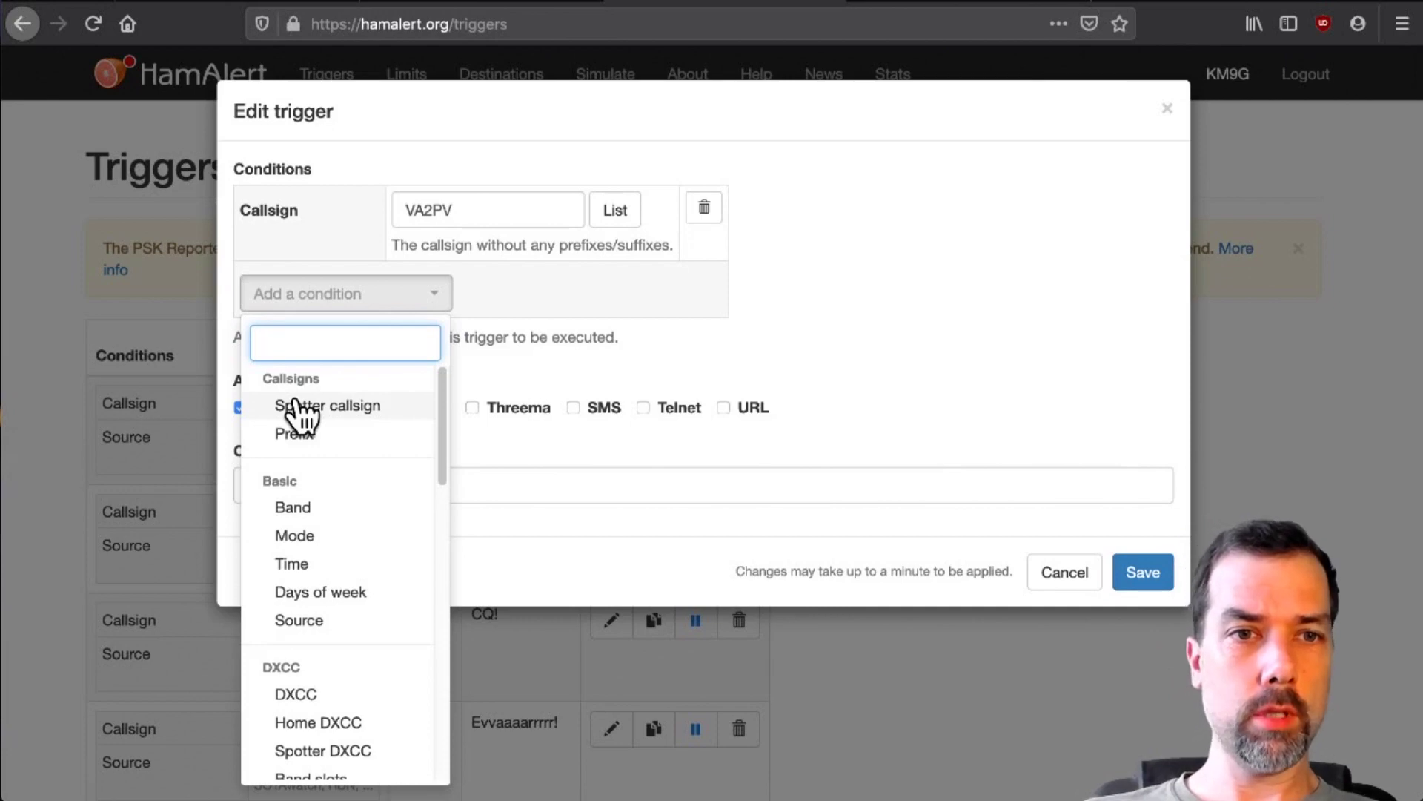
{"action": "left_click", "coordinate": [299, 620]}
{"action": "left_click", "coordinate": [497, 293]}
{"action": "left_click", "coordinate": [445, 376]}
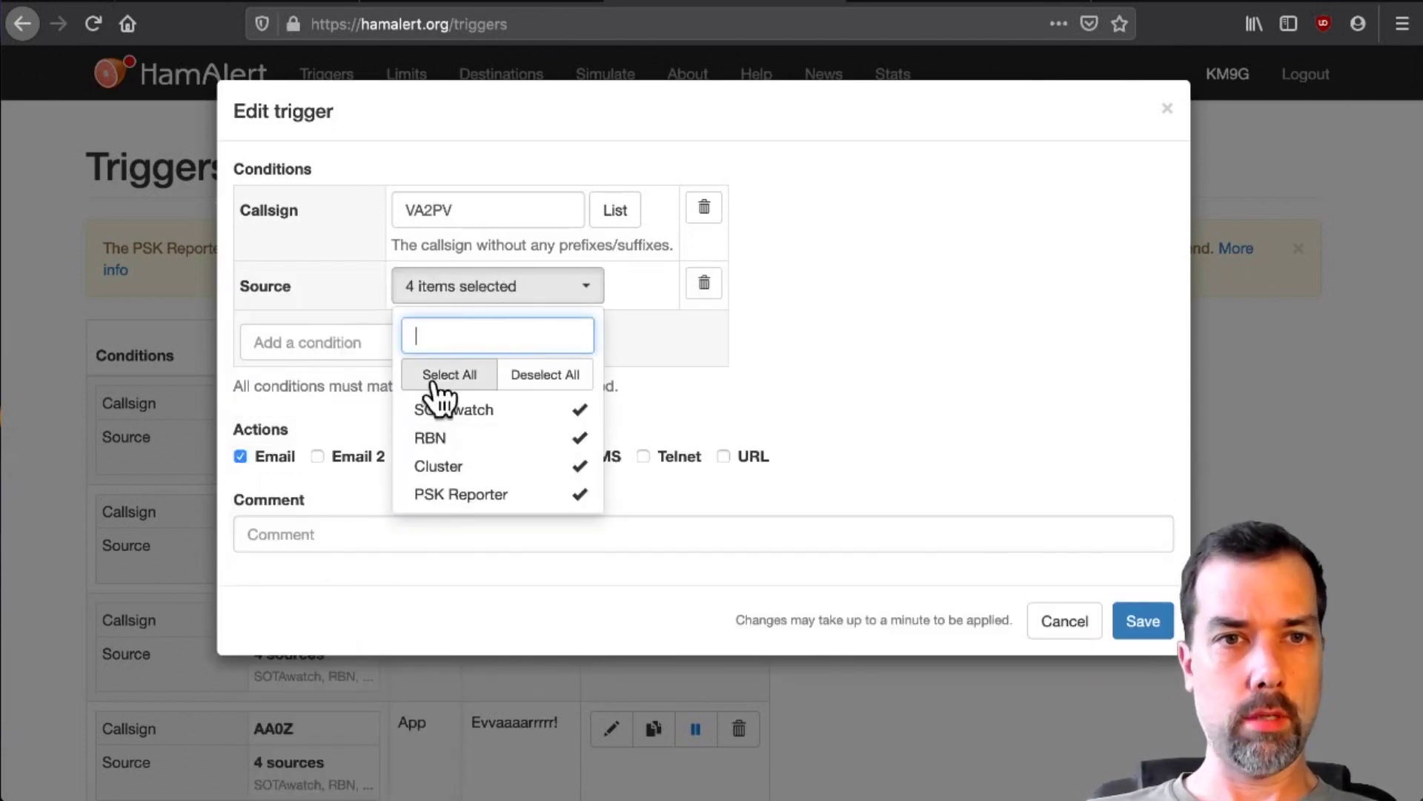
{"action": "left_click", "coordinate": [848, 334]}
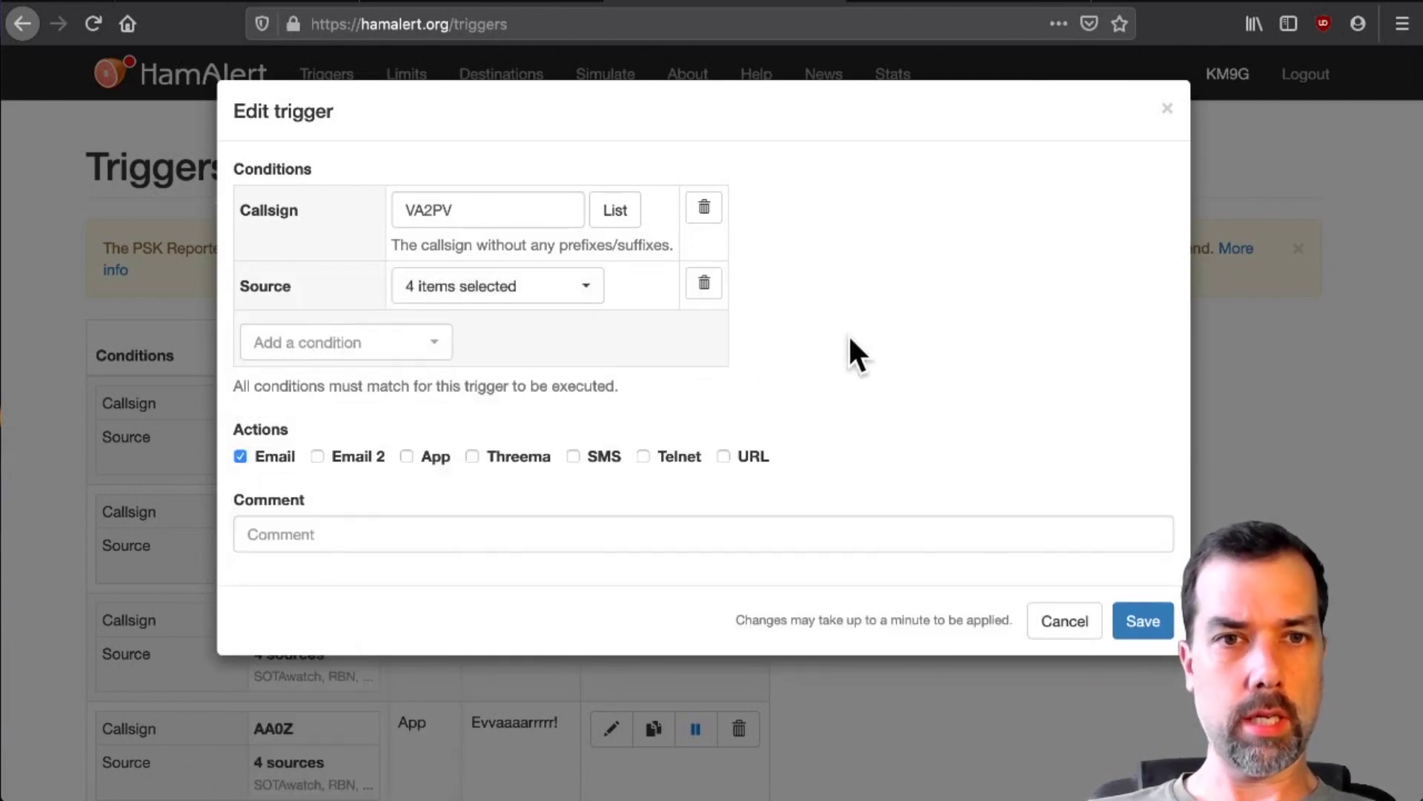
{"action": "left_click", "coordinate": [406, 457]}
{"action": "left_click", "coordinate": [252, 534]}
{"action": "type", "text": "PASCA"}
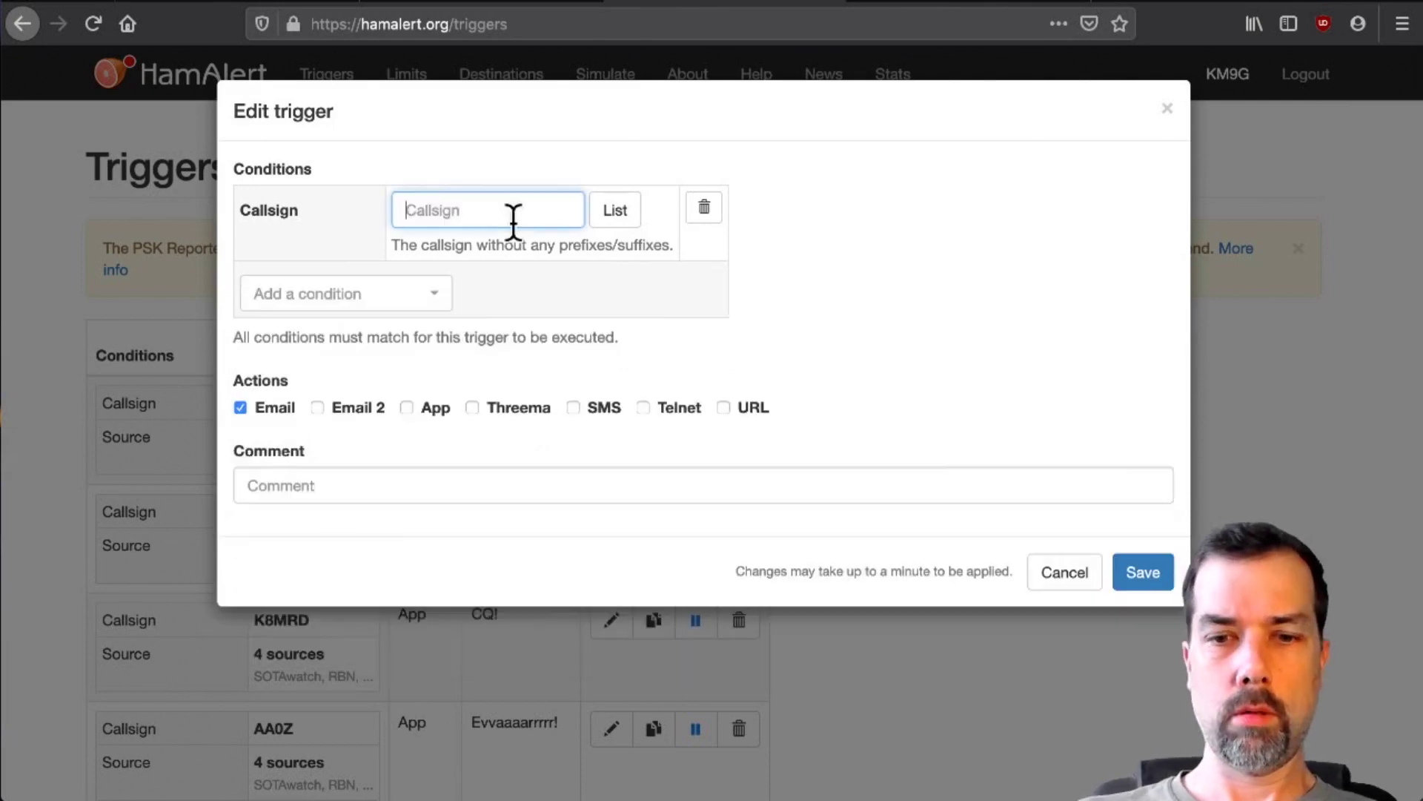
- Add an N0SSC trigger with a 'THE FAMOUS …' operator-name comment
{"action": "type", "text": "N0SSC"}
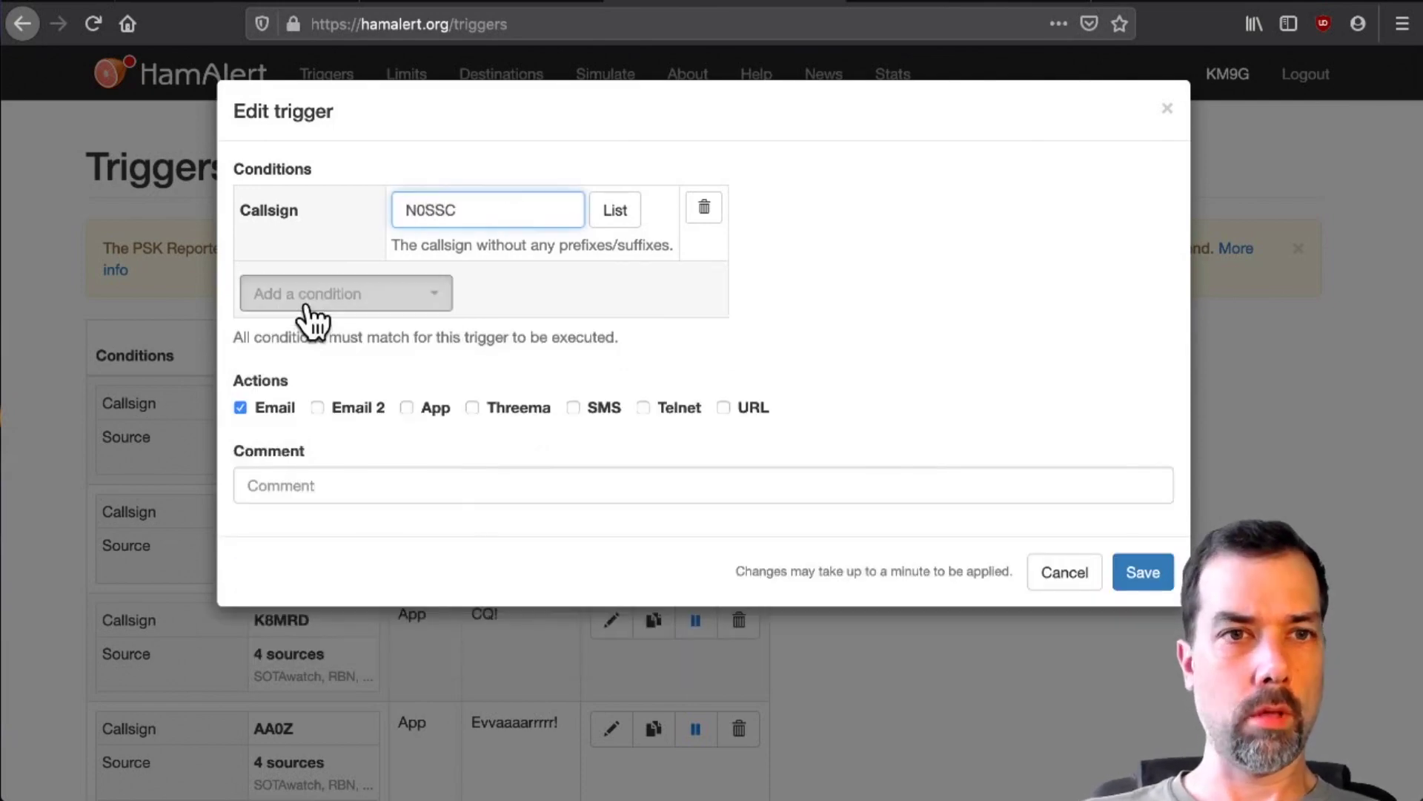
{"action": "left_click", "coordinate": [308, 303]}
{"action": "type", "text": "TH"}
{"action": "type", "text": "E FA"}
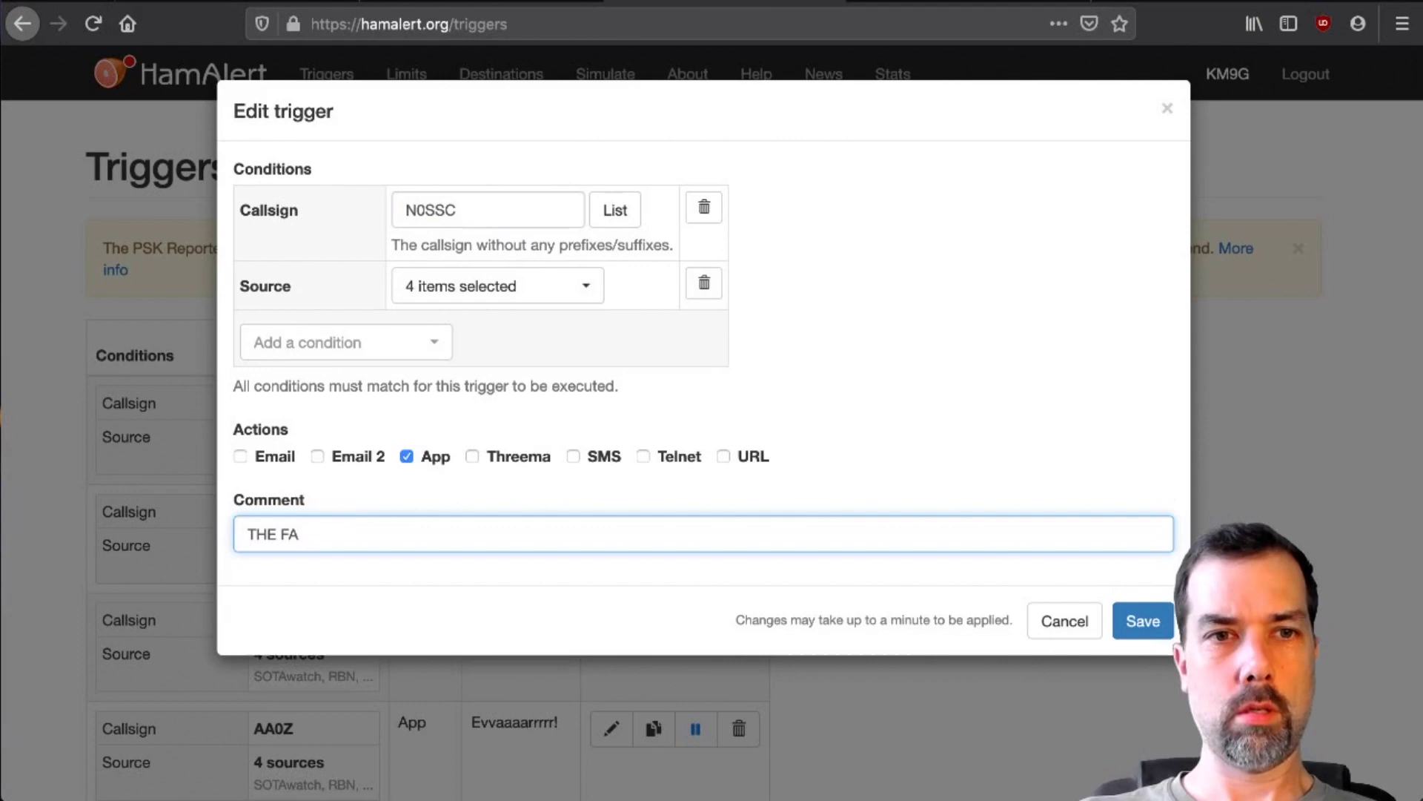
{"action": "type", "text": "MOUS STERL"}
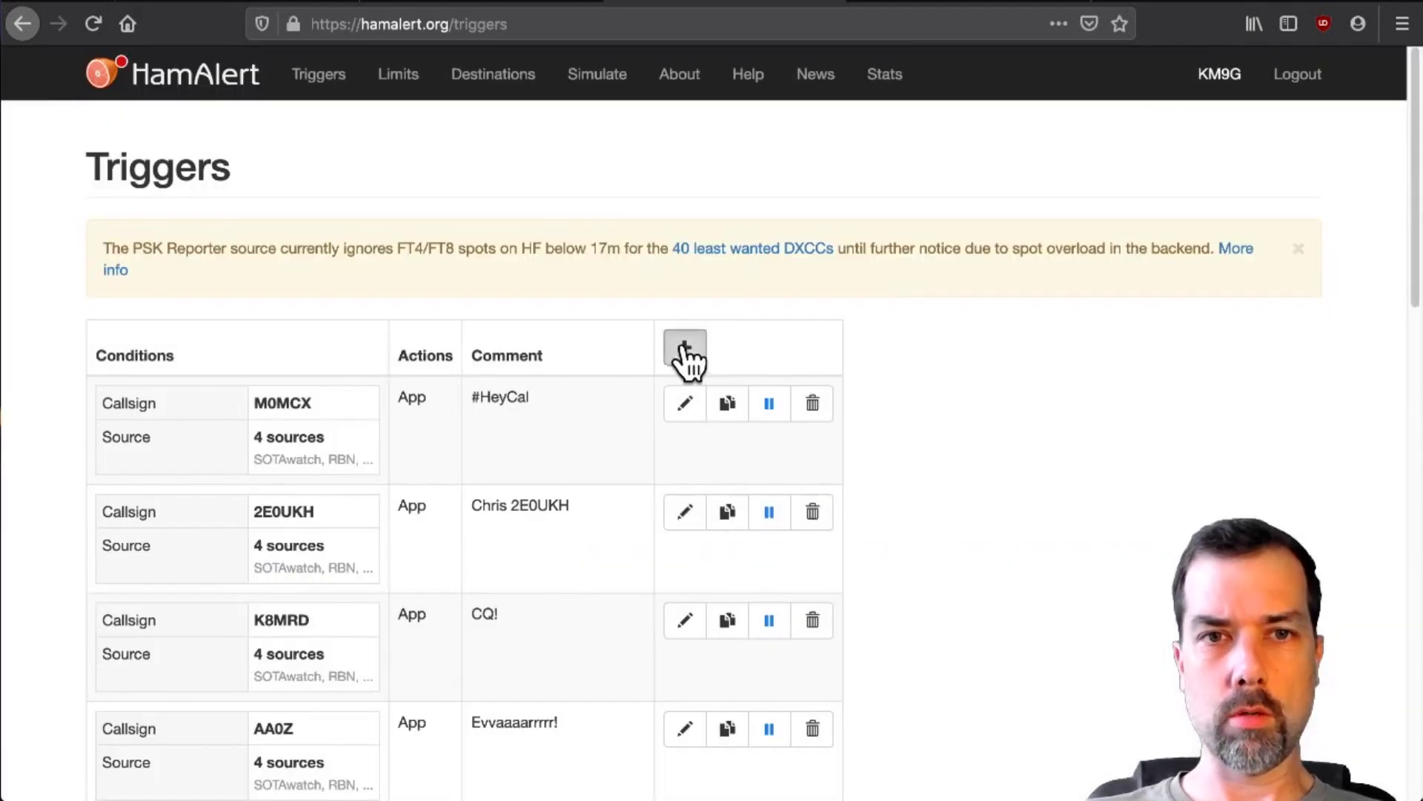
{"action": "left_click", "coordinate": [681, 348]}
{"action": "left_click", "coordinate": [326, 218]}
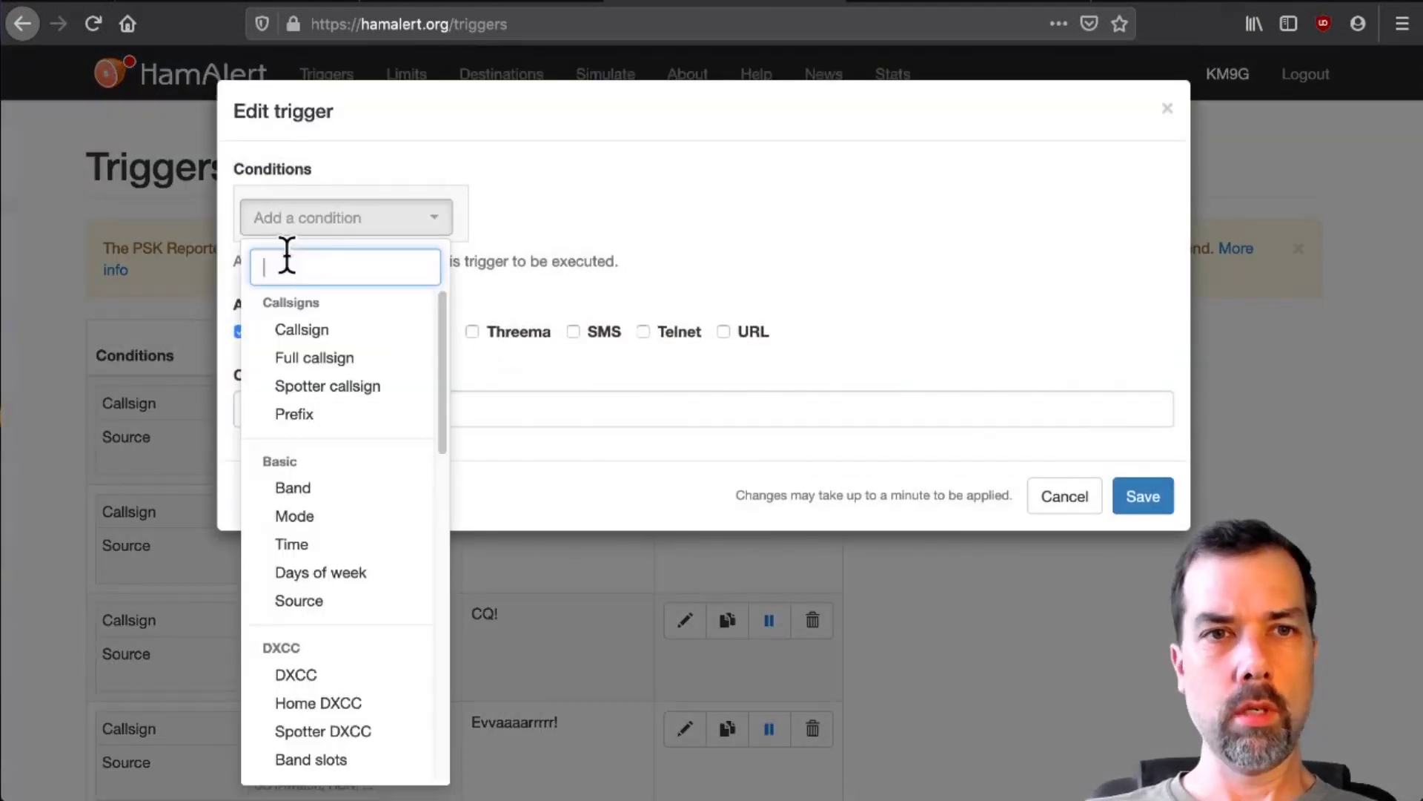
{"action": "left_click", "coordinate": [302, 329]}
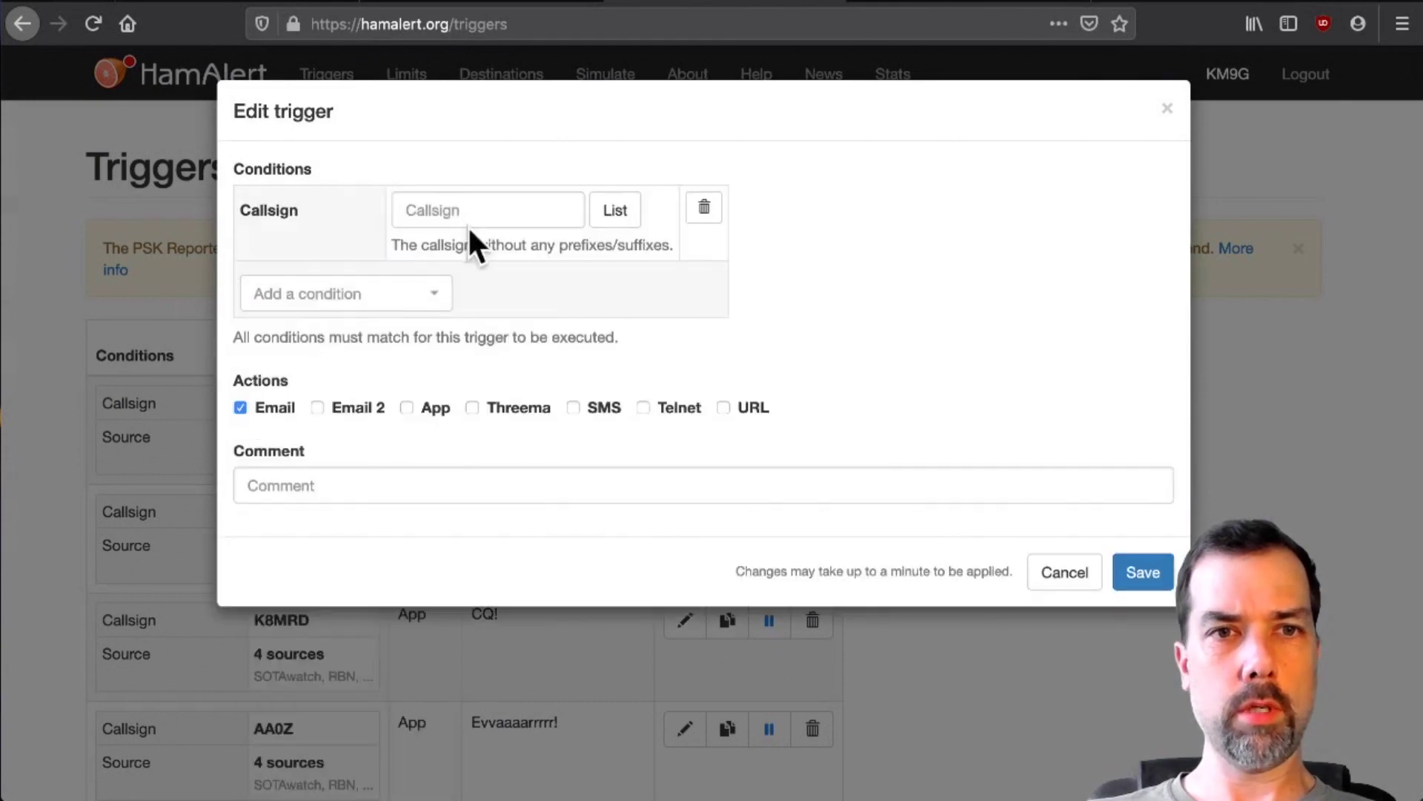
{"action": "type", "text": "N1NUG"}
{"action": "type", "text": "7:"}
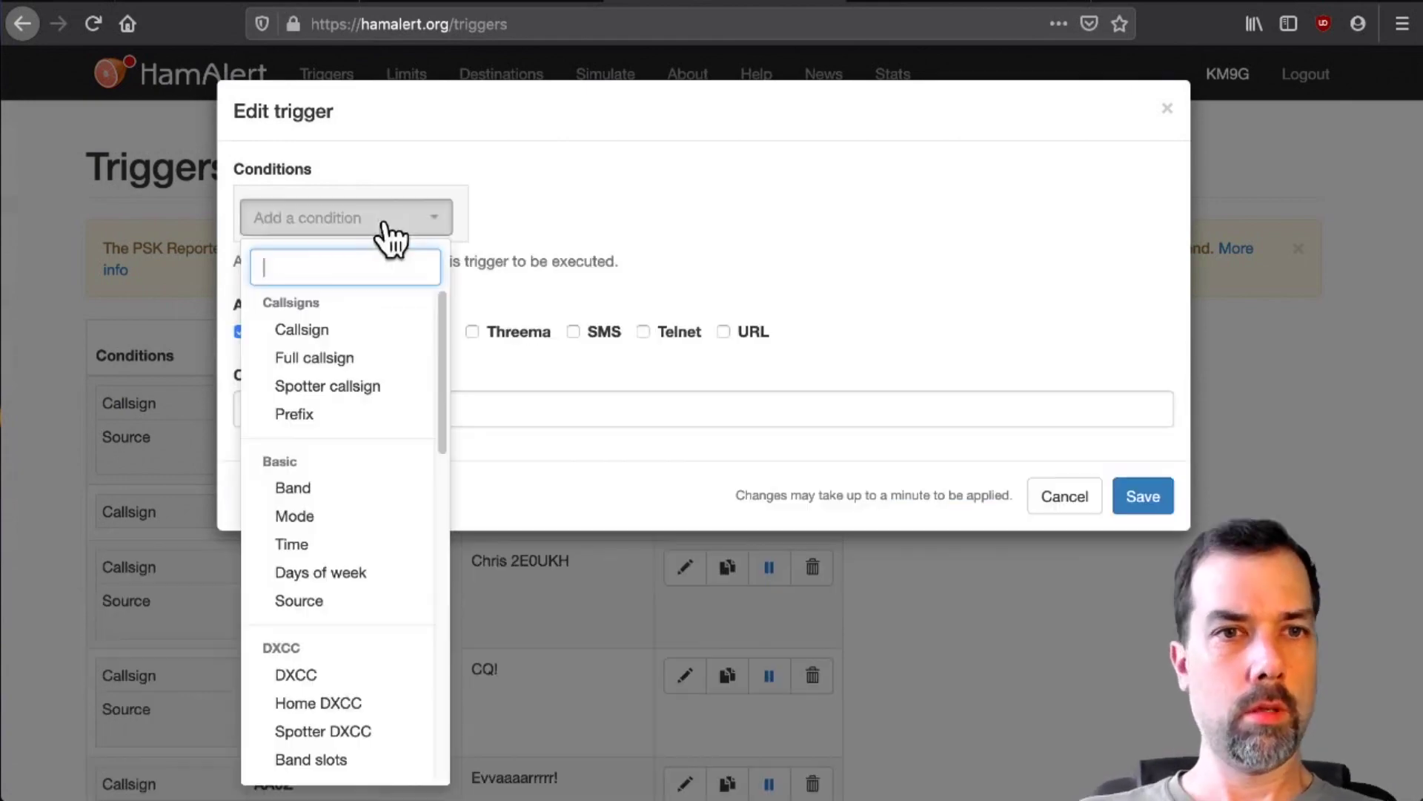
- Add a W5KV trigger and begin its comment with the operator's name
{"action": "left_click", "coordinate": [359, 331]}
{"action": "left_click", "coordinate": [505, 214]}
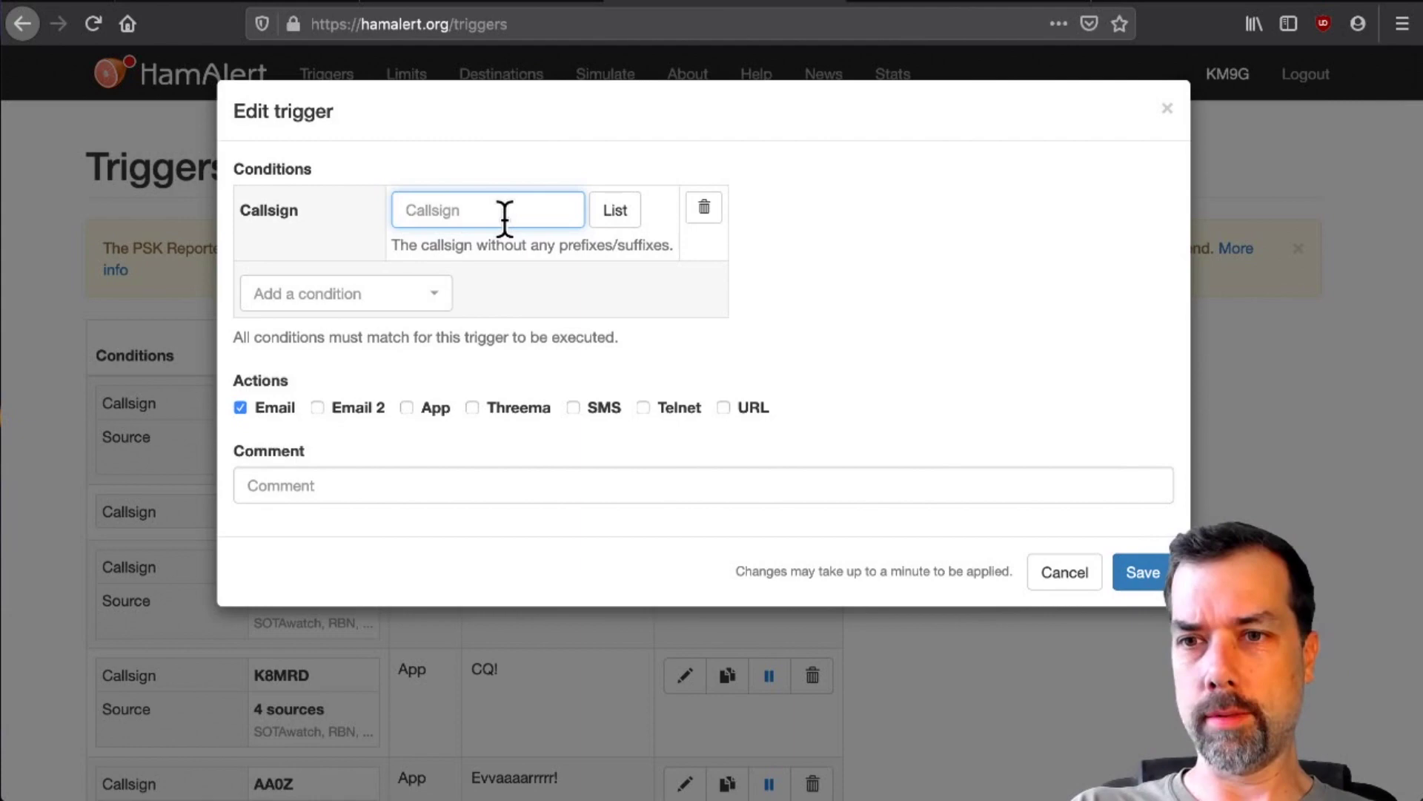
{"action": "type", "text": "W5KV"}
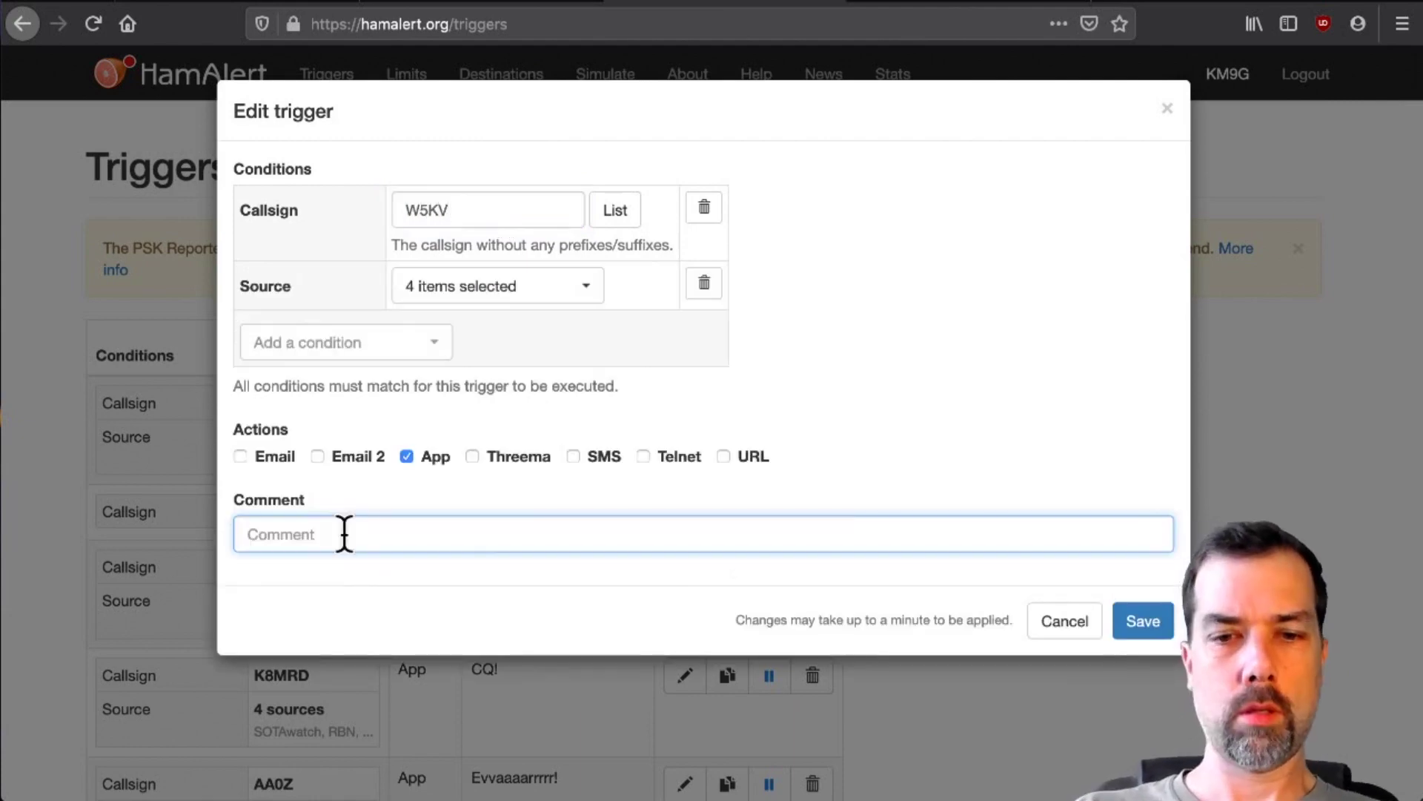
{"action": "type", "text": "Jo"}
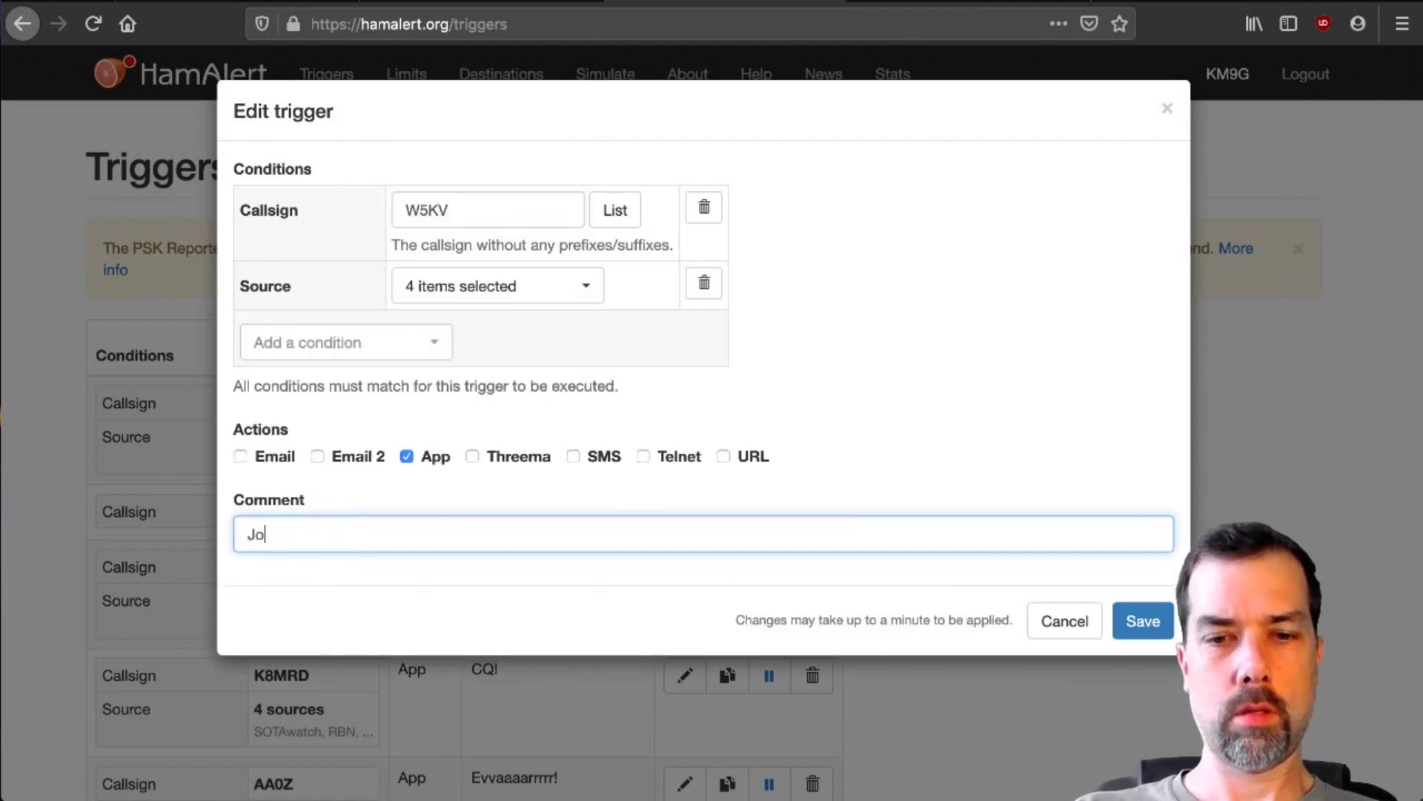
{"action": "type", "text": "hn"}
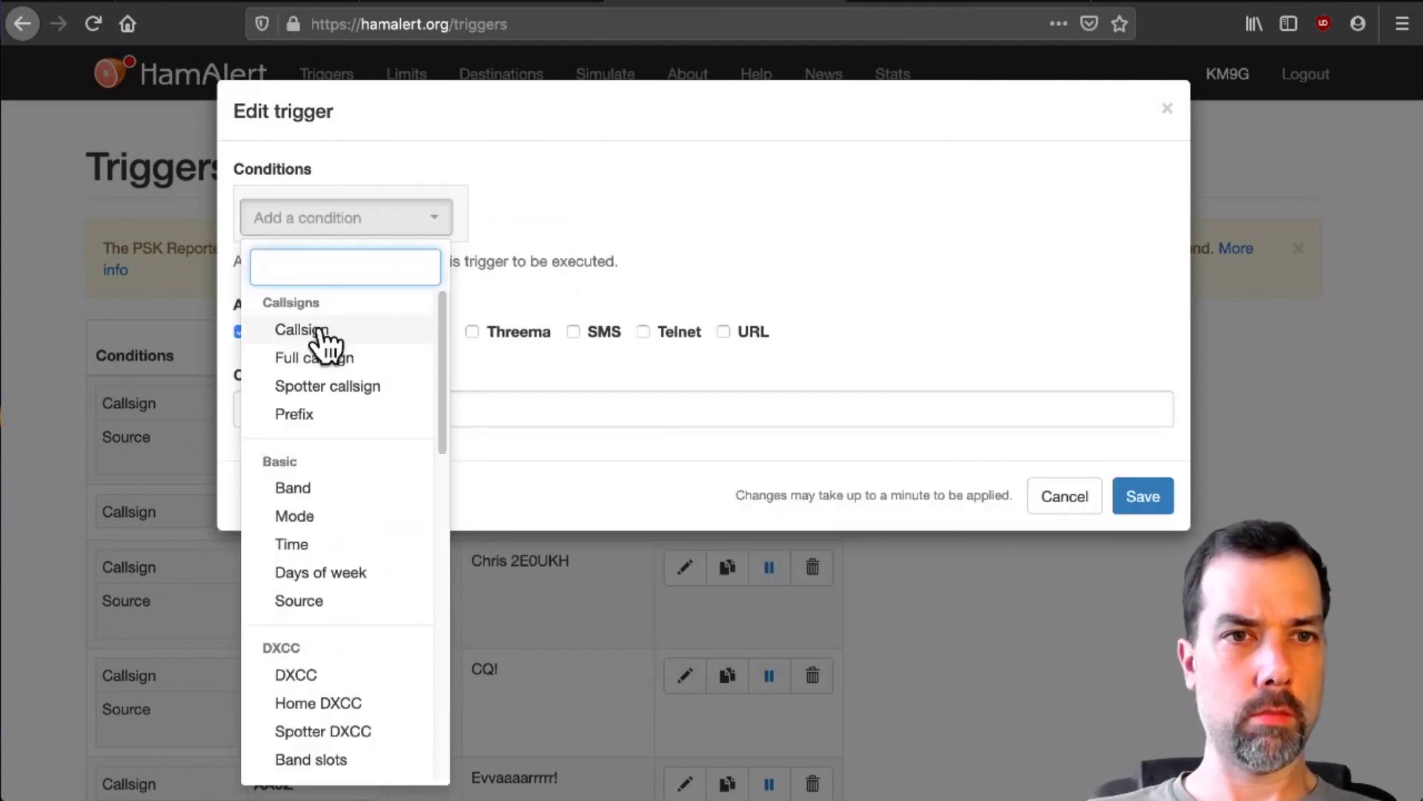
- Add a trigger for the user's own callsign, App alerts on, Email off, comment 'TemporarilyOff'
{"action": "left_click", "coordinate": [319, 332]}
{"action": "type", "text": "KM9G"}
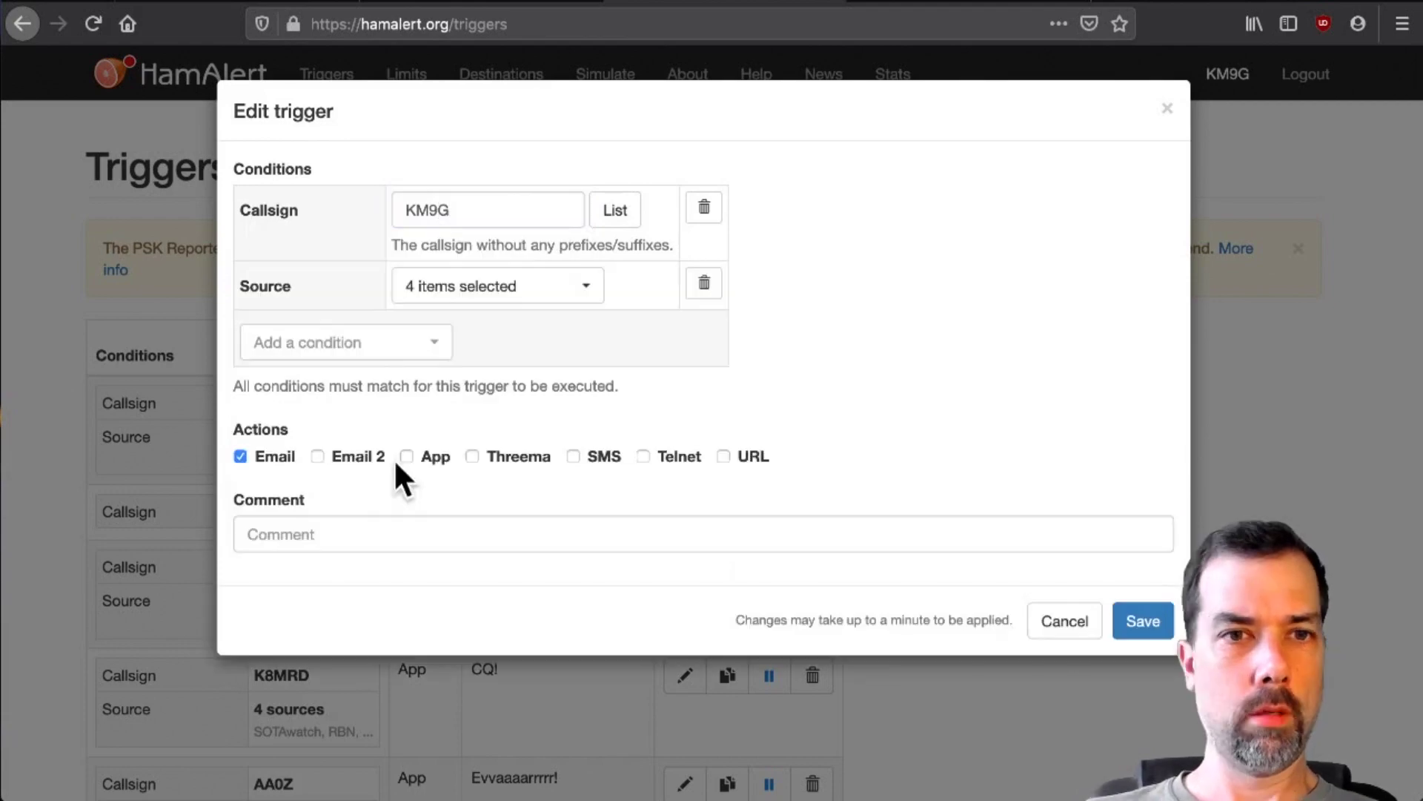
{"action": "left_click", "coordinate": [406, 456]}
{"action": "left_click", "coordinate": [242, 455]}
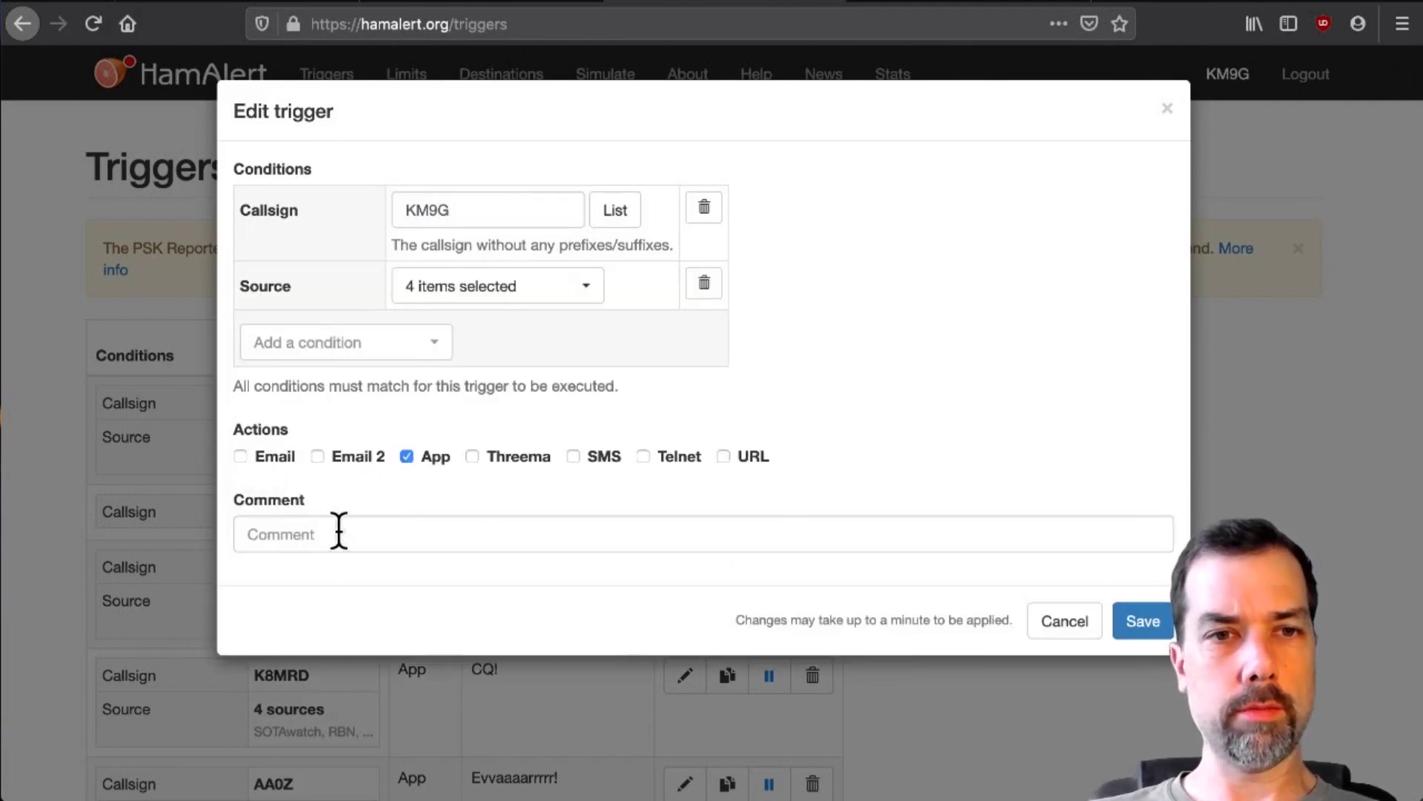
{"action": "left_click", "coordinate": [343, 531]}
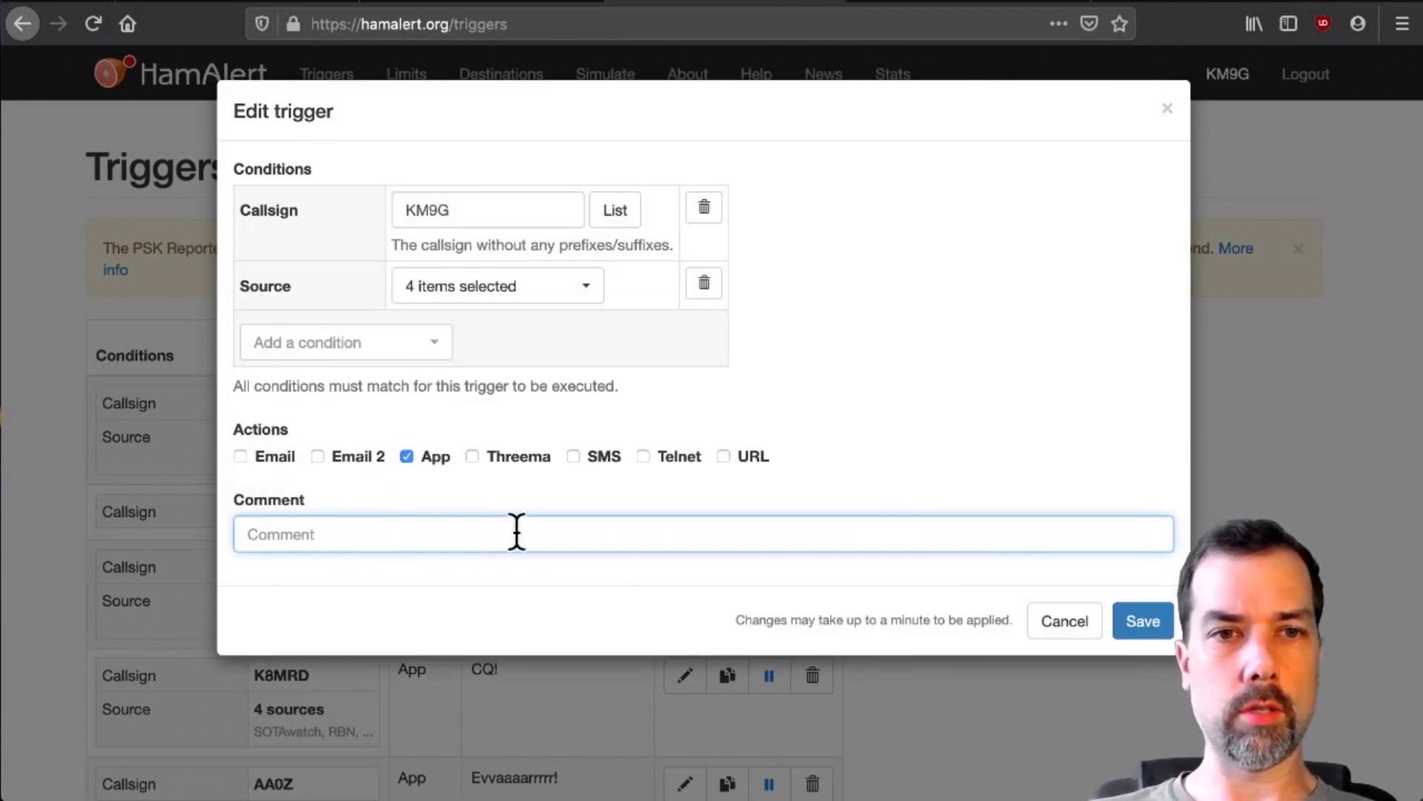
{"action": "type", "text": "TemporarilyOff"}
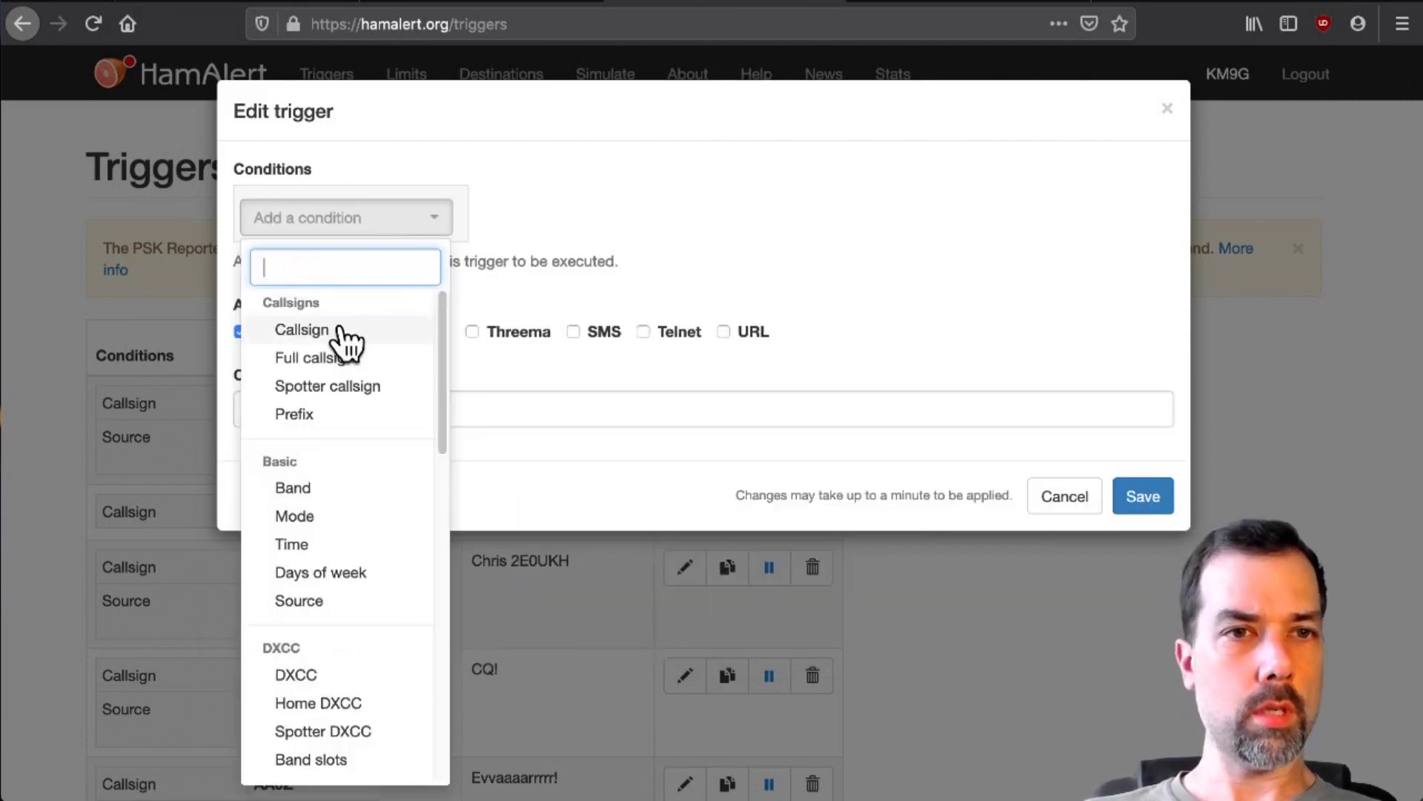
{"action": "left_click", "coordinate": [339, 324]}
{"action": "left_click", "coordinate": [490, 222]}
{"action": "type", "text": "W6RIP"}
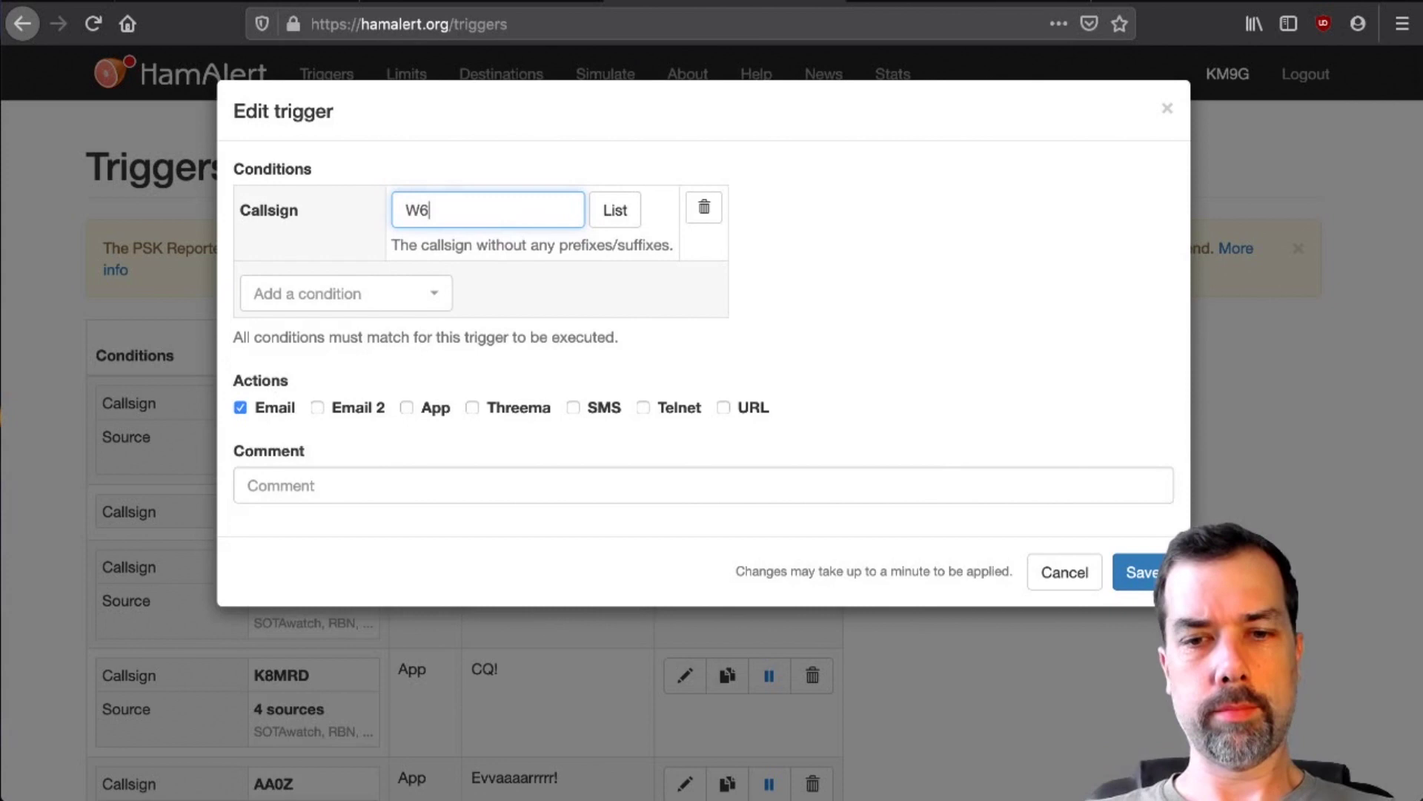
{"action": "type", "text": "vin W6RIP"}
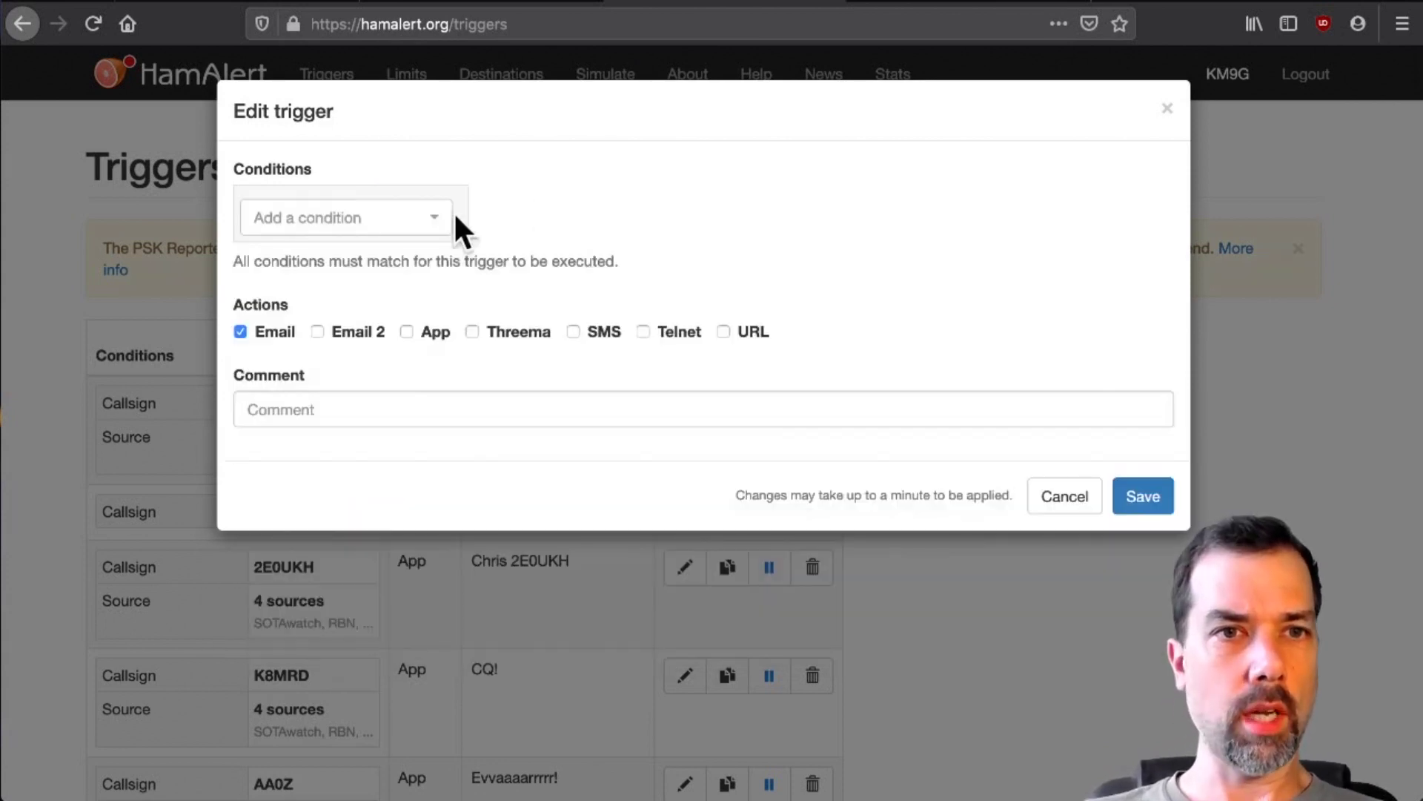
- Start a K6ARK trigger with Callsign and Source conditions
{"action": "left_click", "coordinate": [404, 218]}
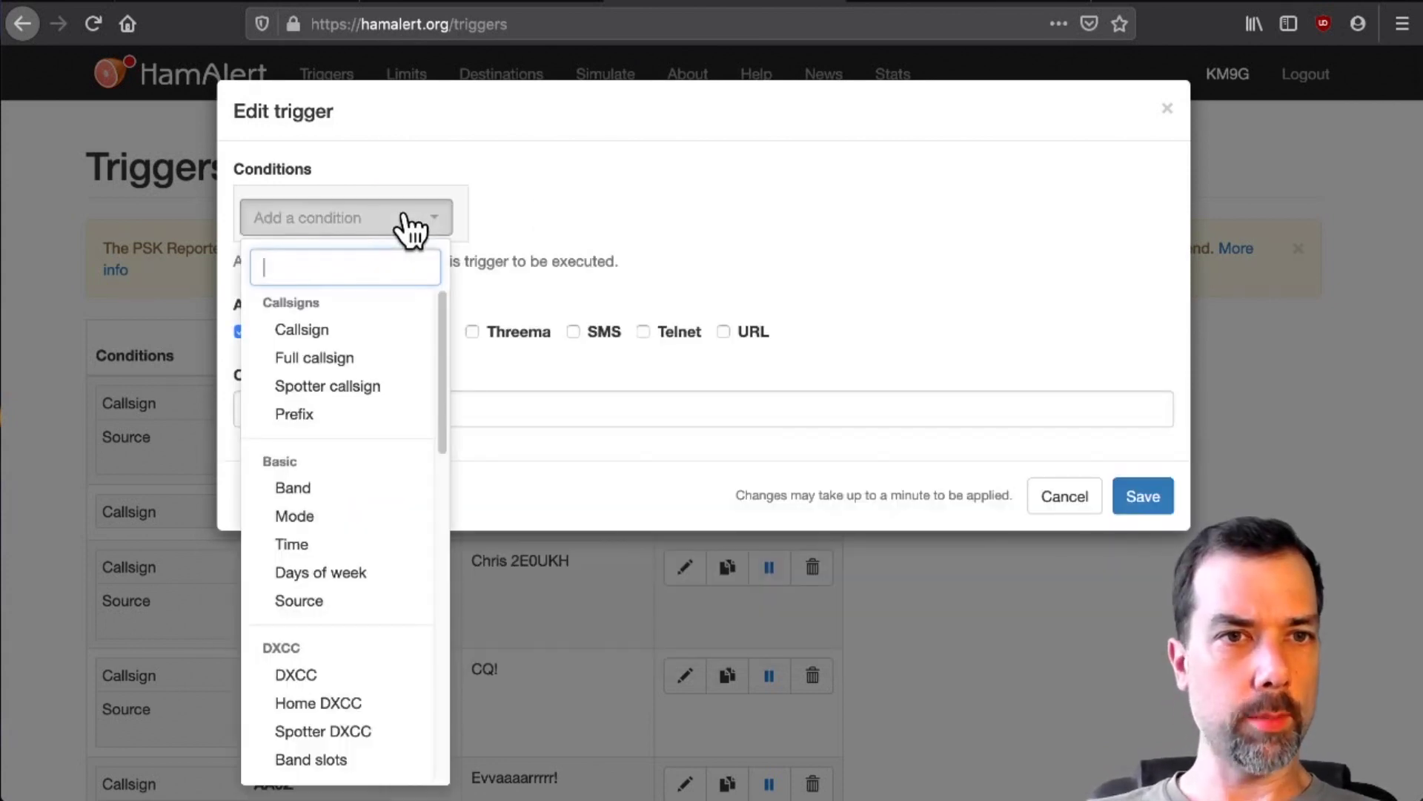
{"action": "left_click", "coordinate": [376, 330]}
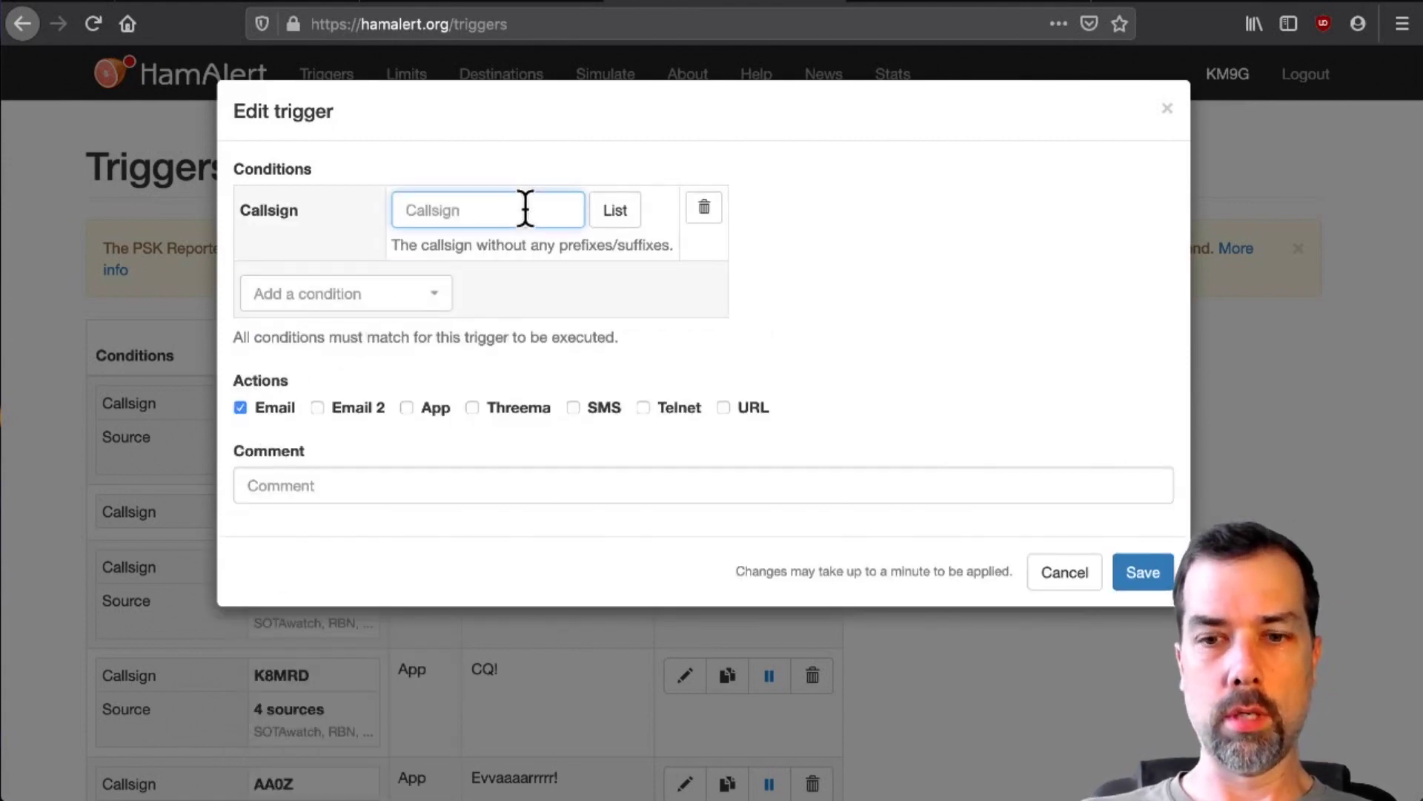
{"action": "type", "text": "K6ARK"}
{"action": "left_click", "coordinate": [346, 294]}
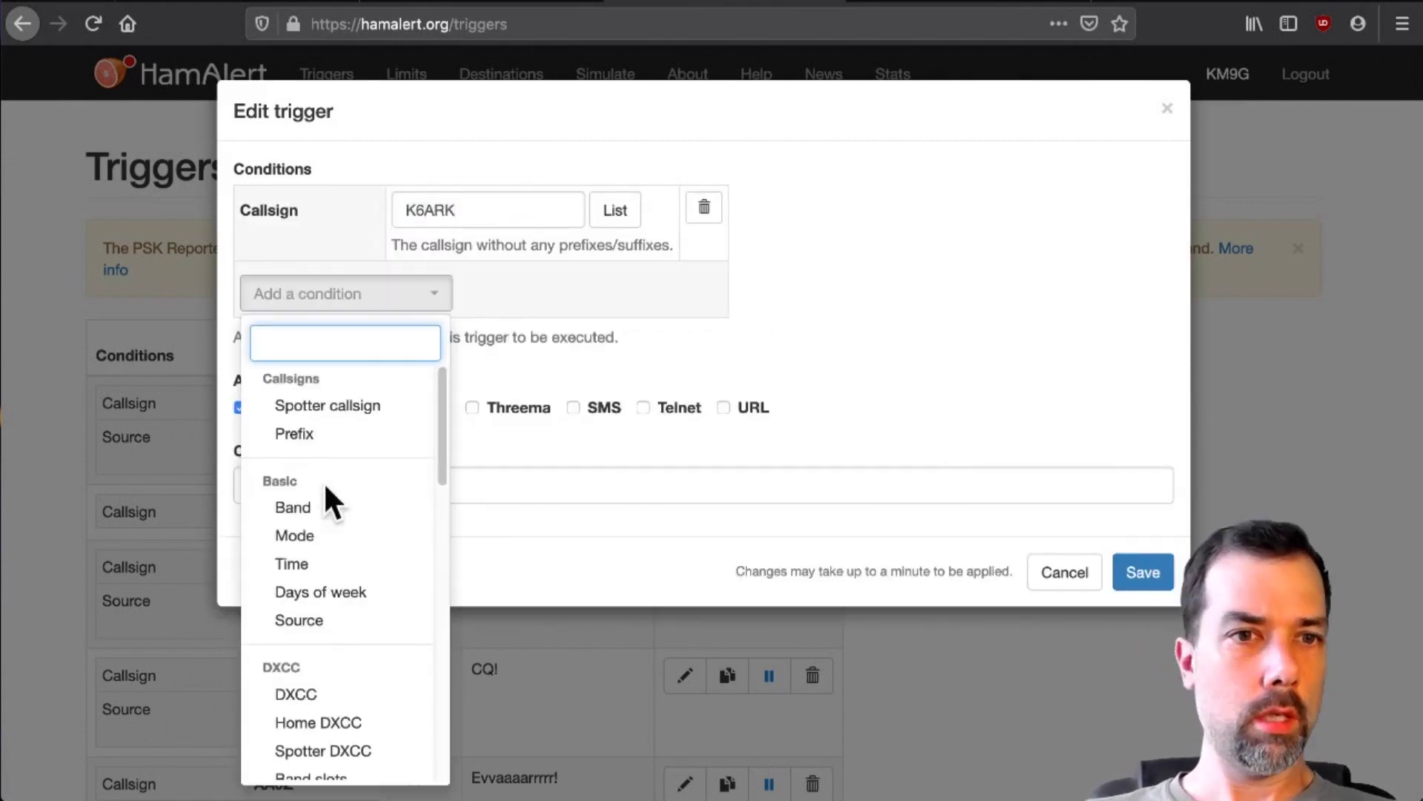
{"action": "left_click", "coordinate": [340, 623]}
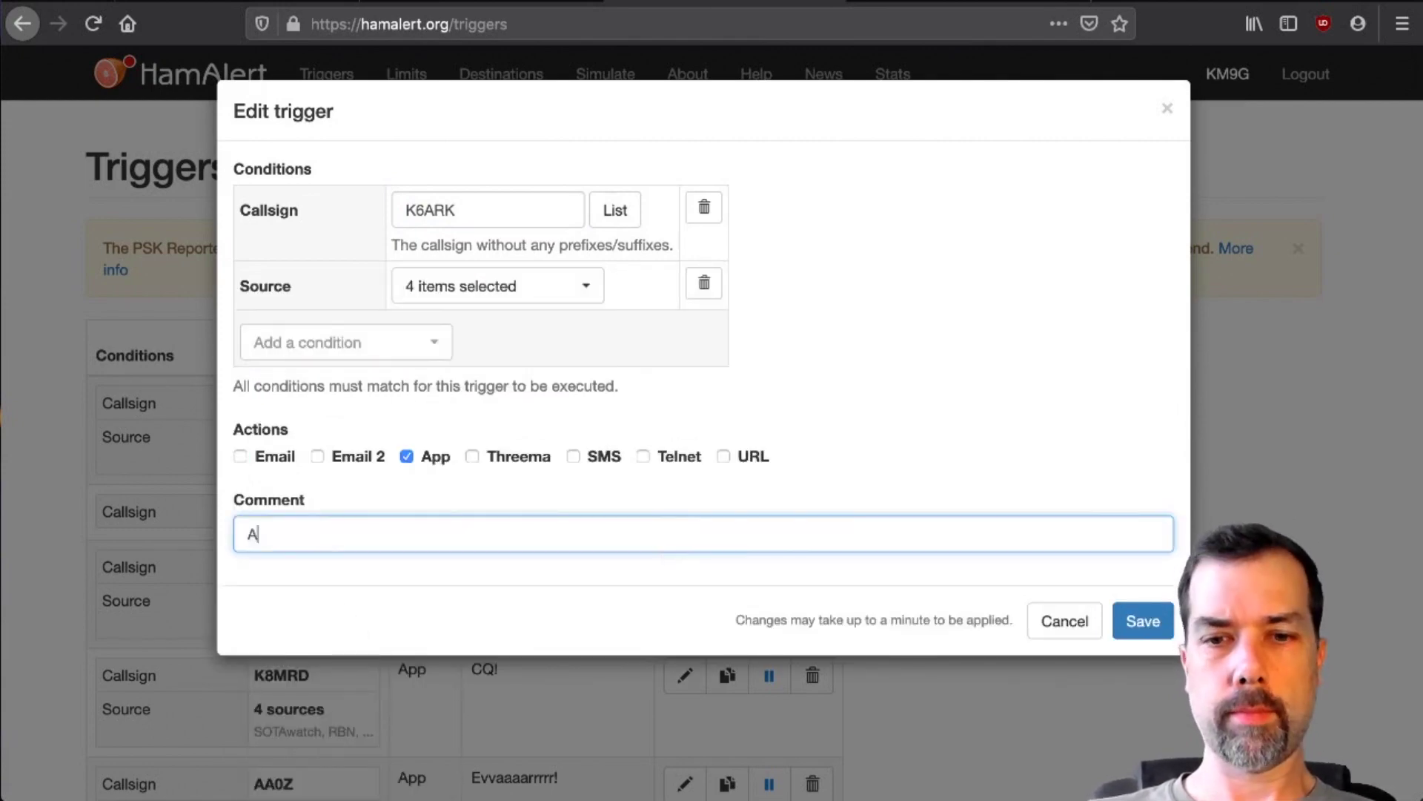
- Finish the K6ARK comment and add a KN4MKB trigger
{"action": "type", "text": "dam"}
{"action": "left_click", "coordinate": [337, 218]}
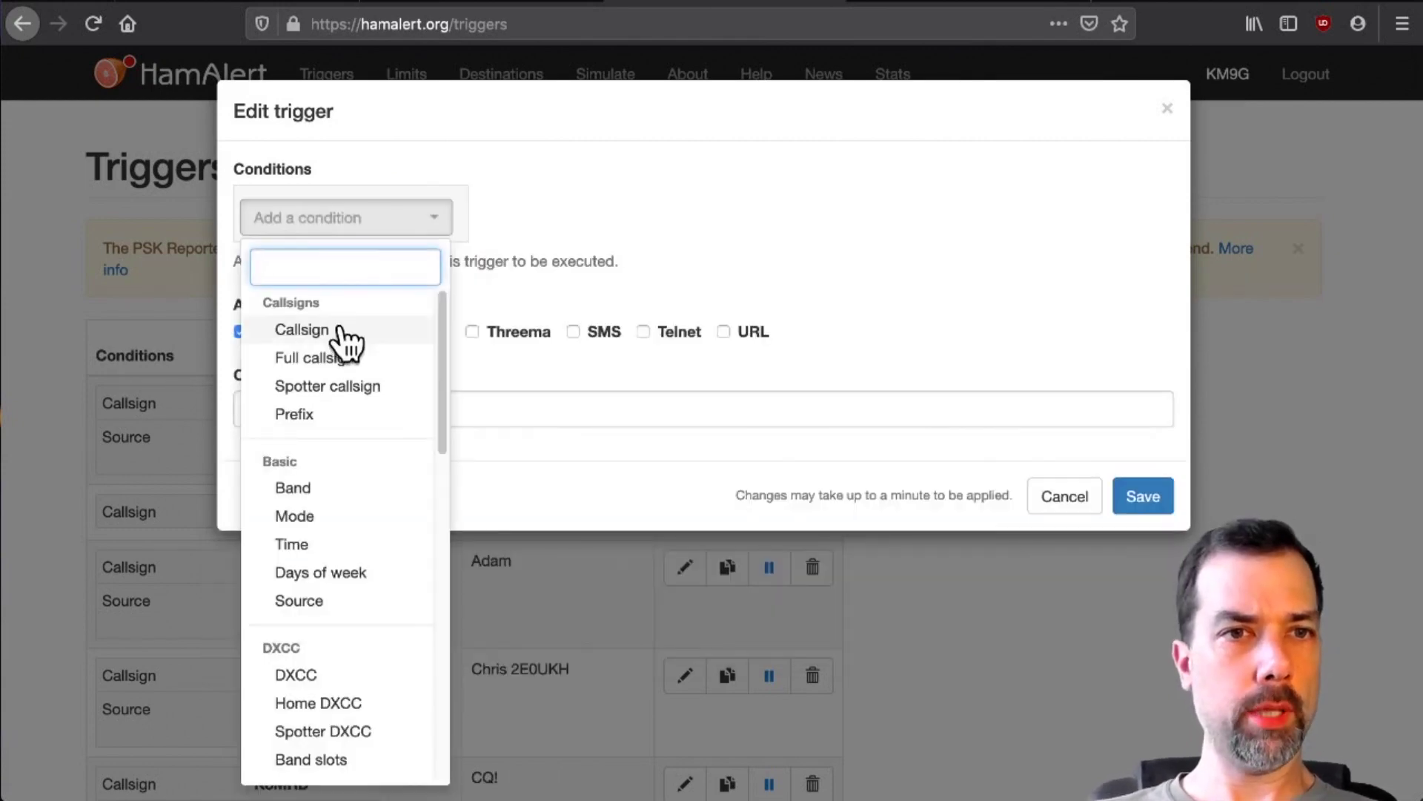
{"action": "left_click", "coordinate": [301, 330]}
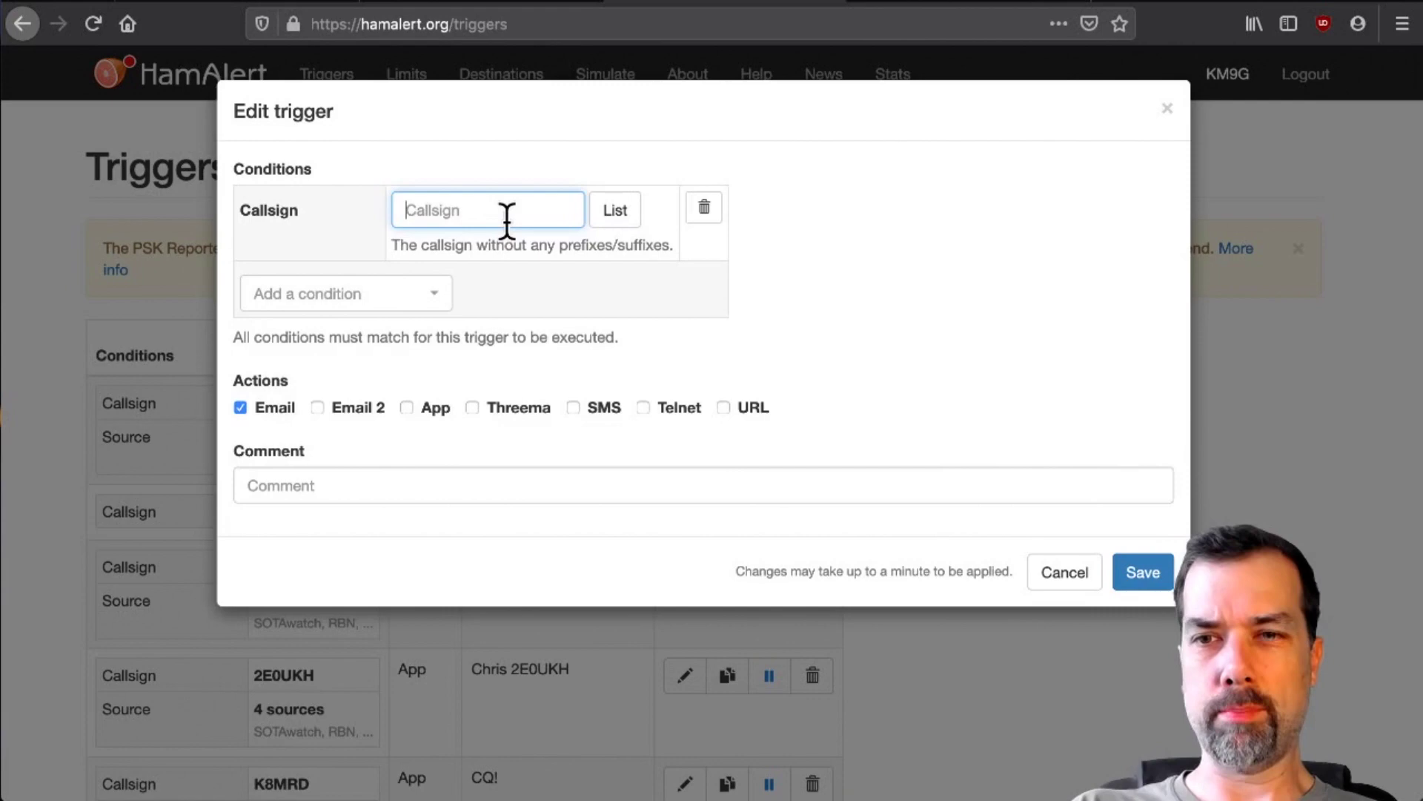
{"action": "type", "text": "KN4MK"}
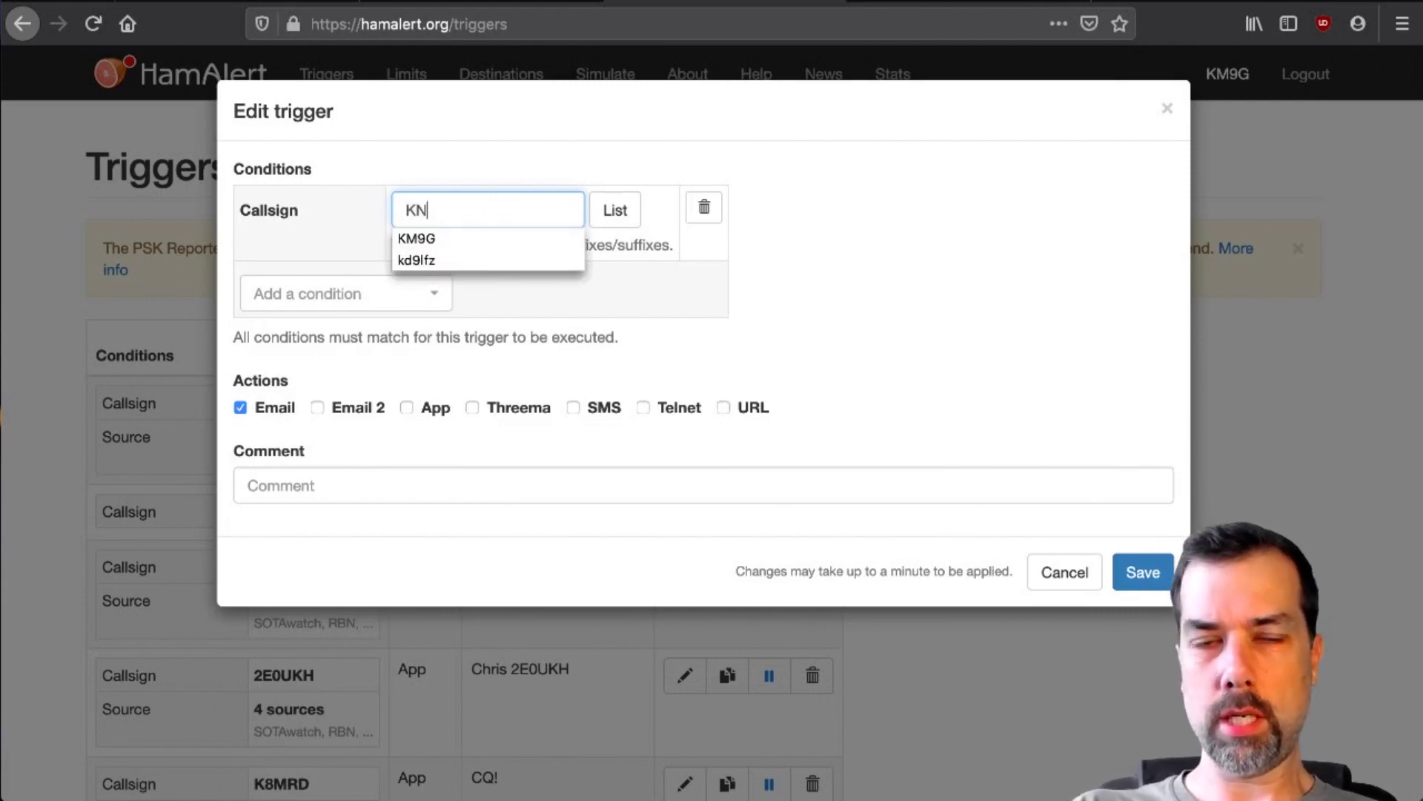
{"action": "type", "text": "B"}
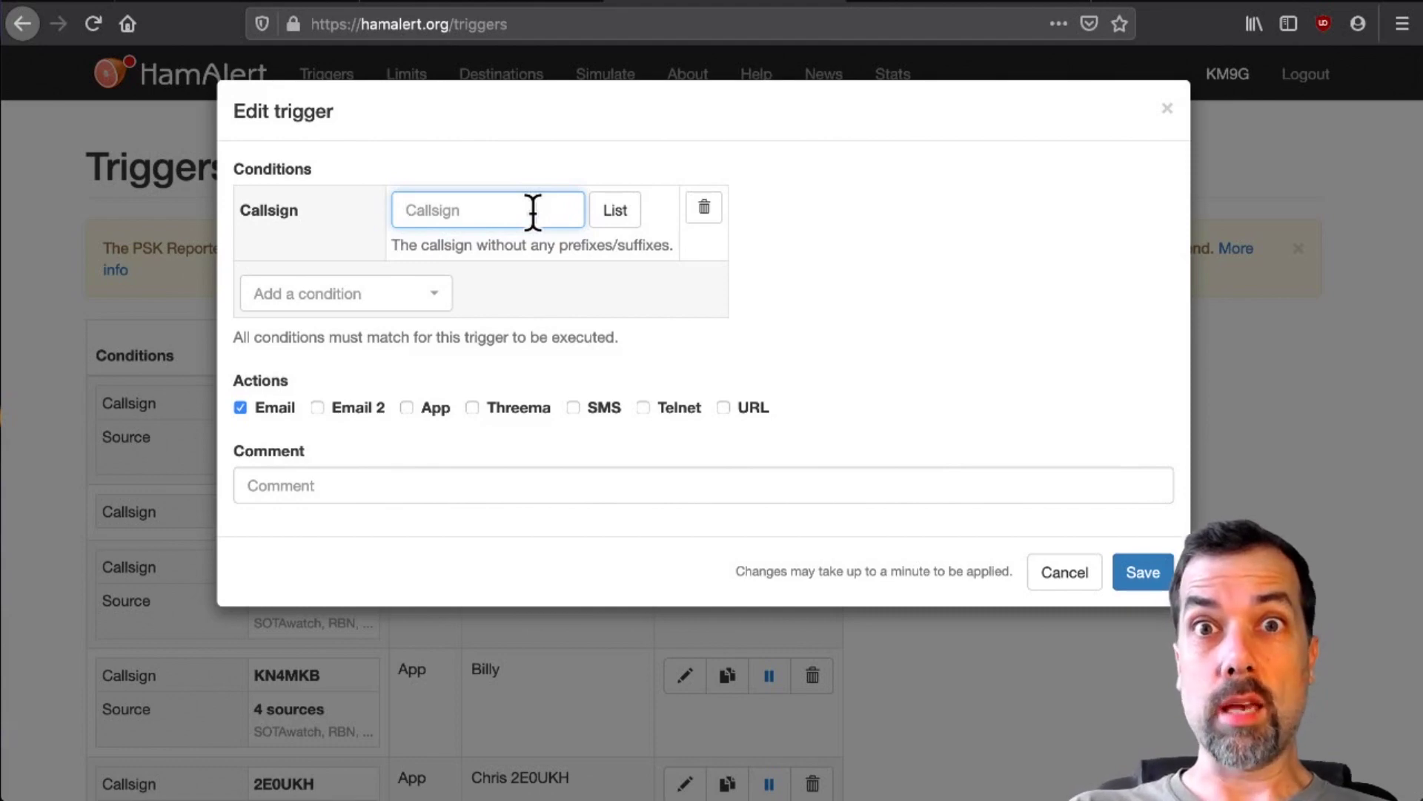
- Add a KM4ACK trigger commented 'Raspberry Pi Dude'
{"action": "type", "text": "KM4ACK"}
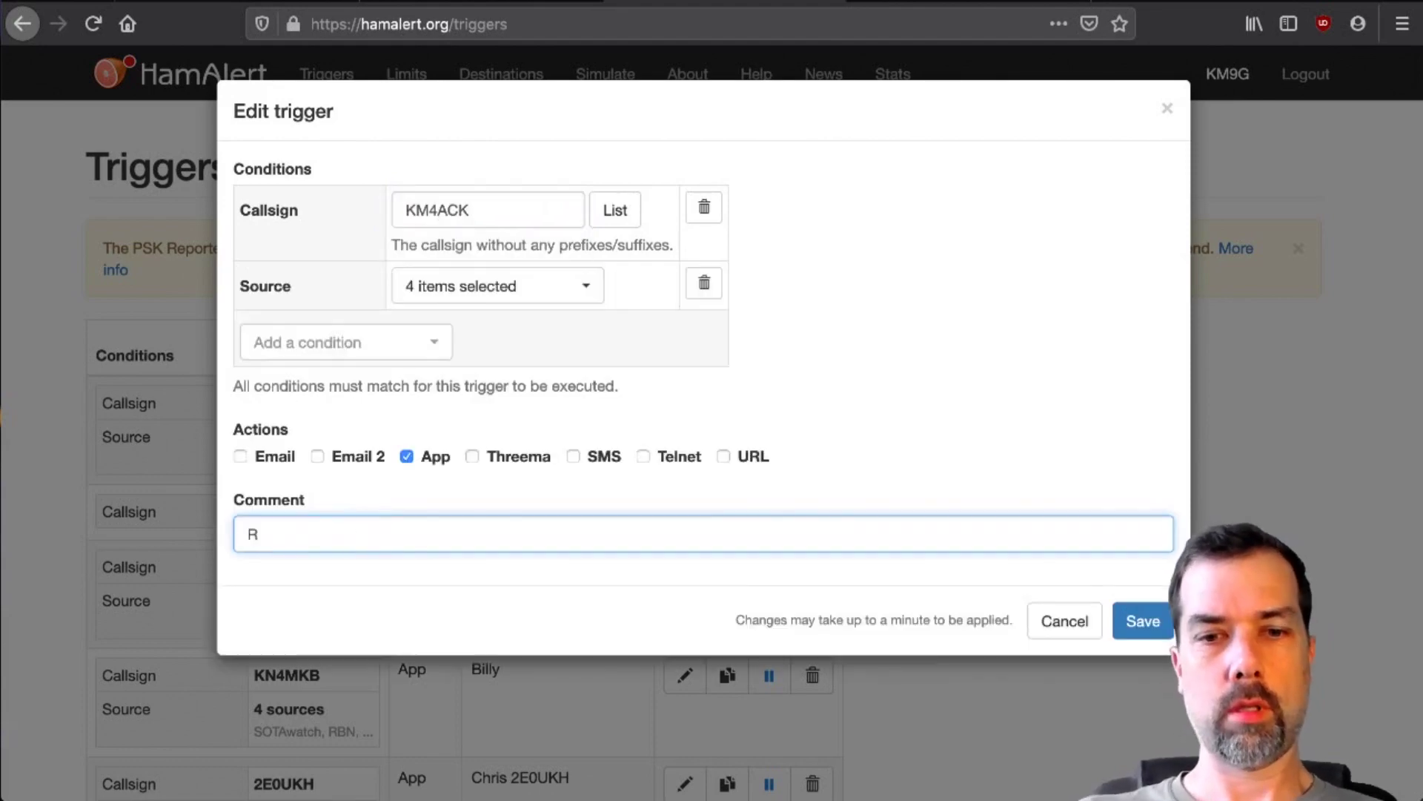
{"action": "type", "text": "asp"}
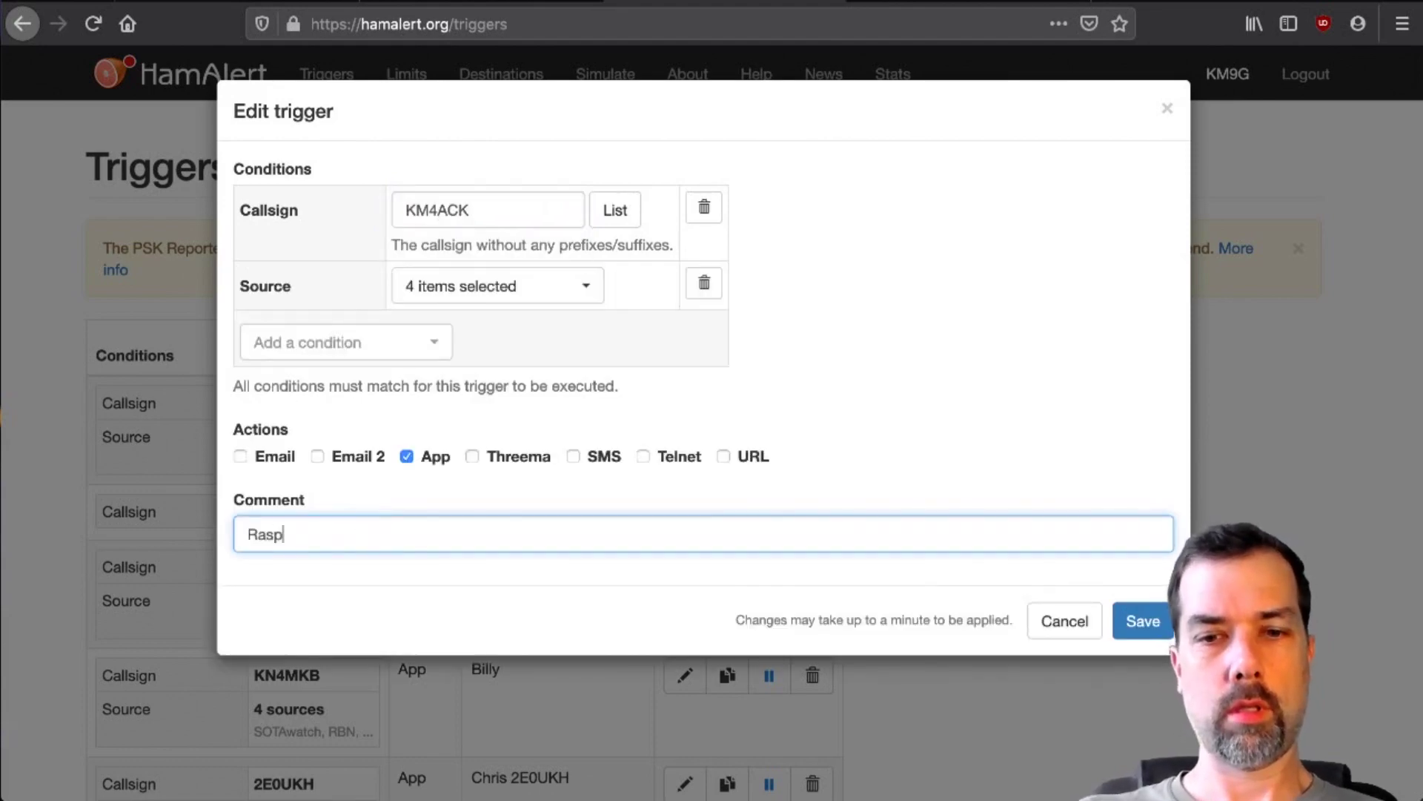
{"action": "type", "text": "berry Pi Dude"}
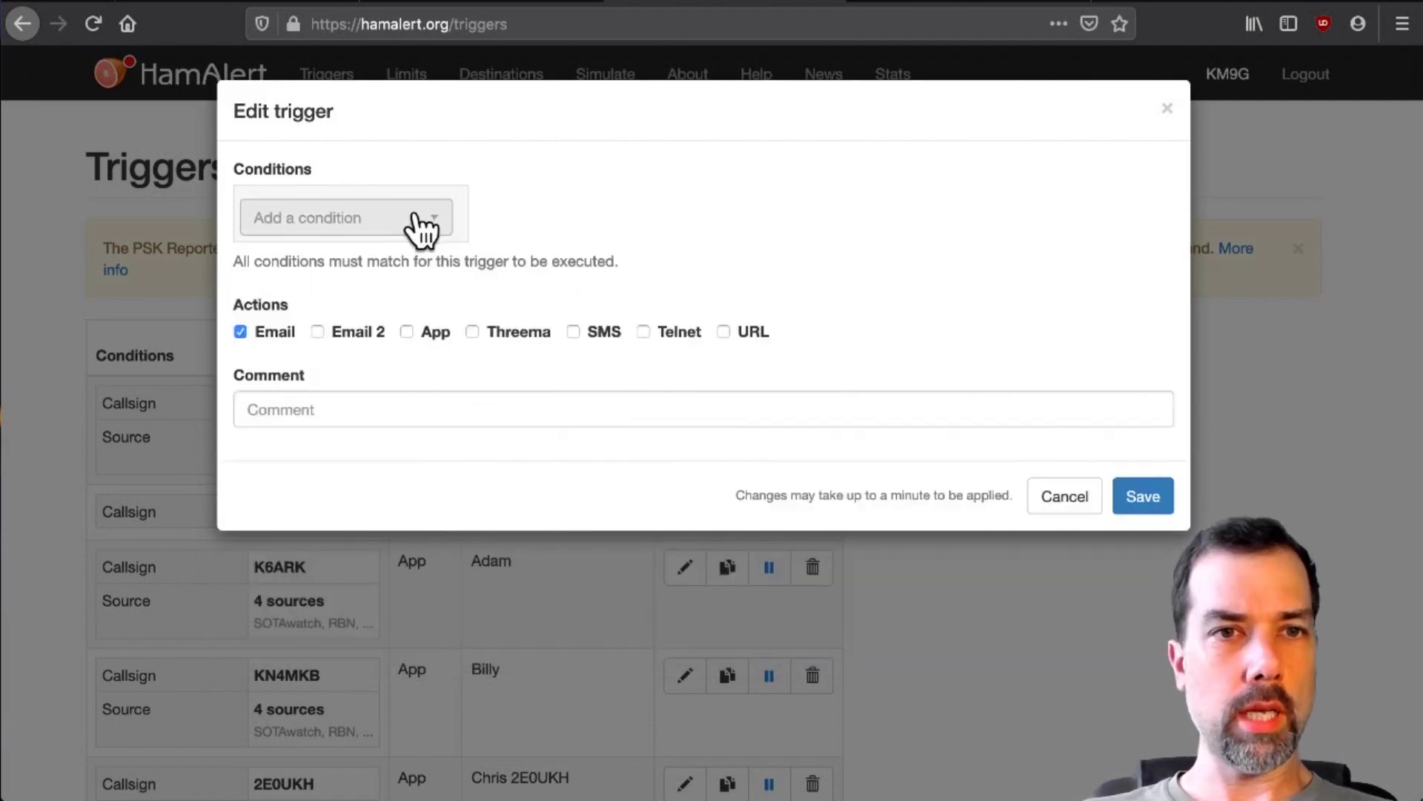
{"action": "left_click", "coordinate": [415, 218]}
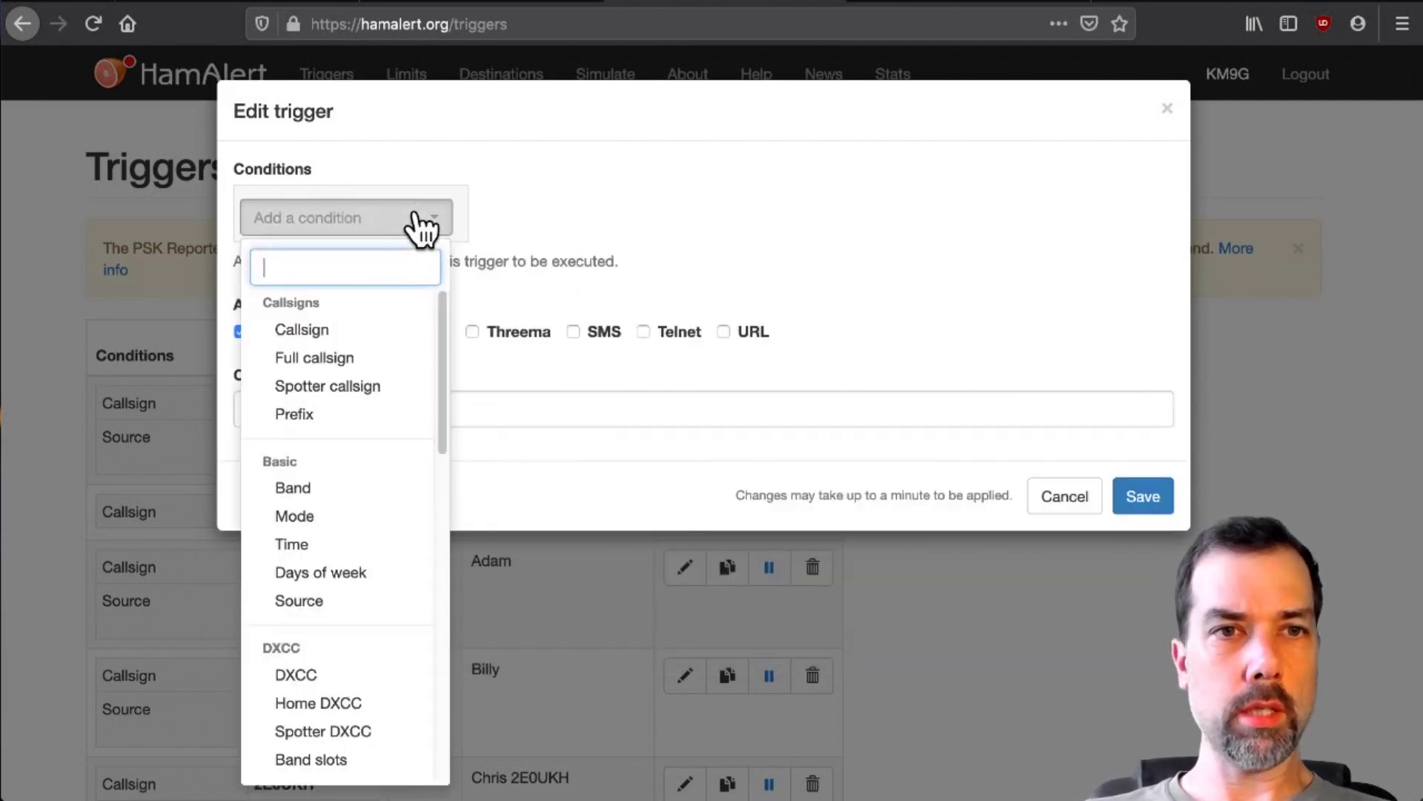
{"action": "left_click", "coordinate": [378, 330]}
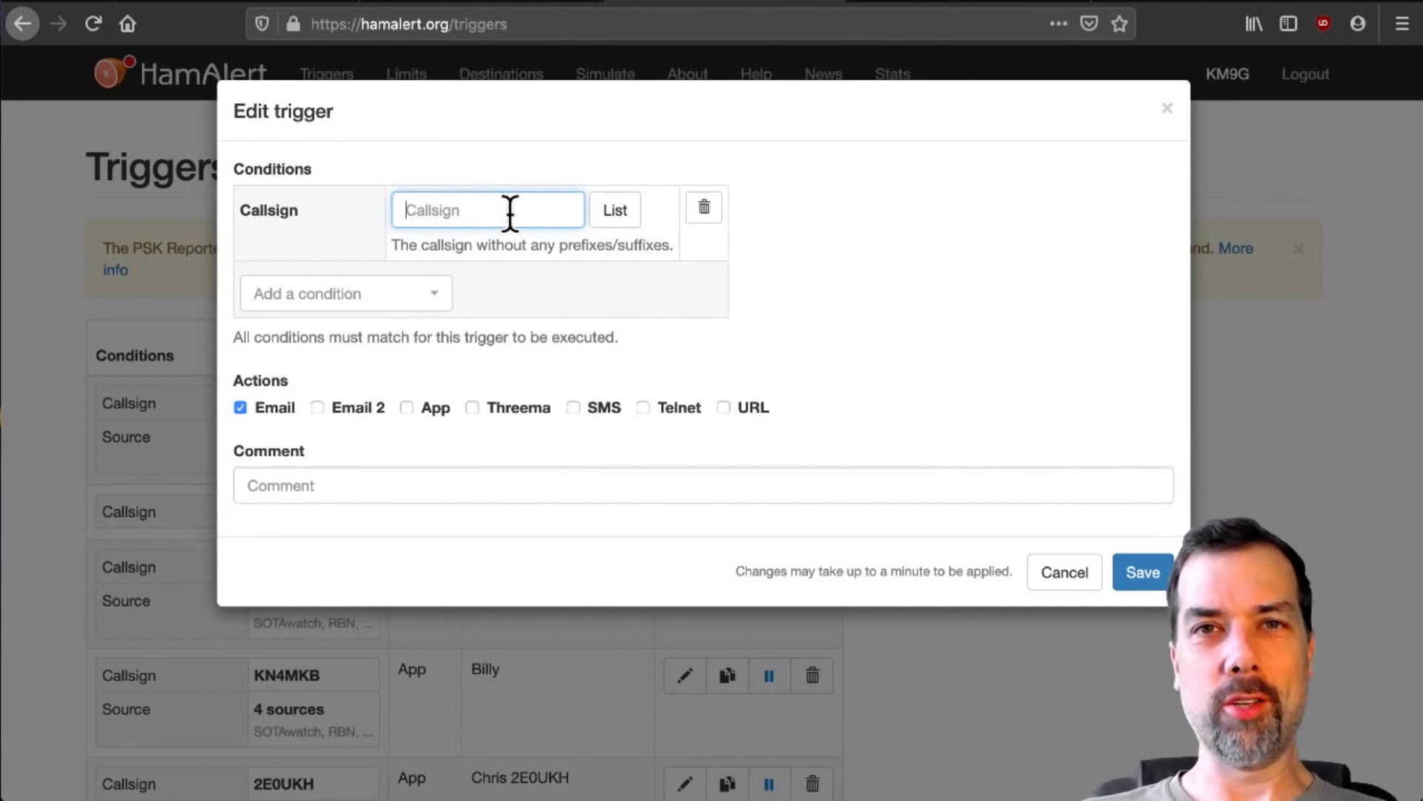
{"action": "key", "text": "Escape"}
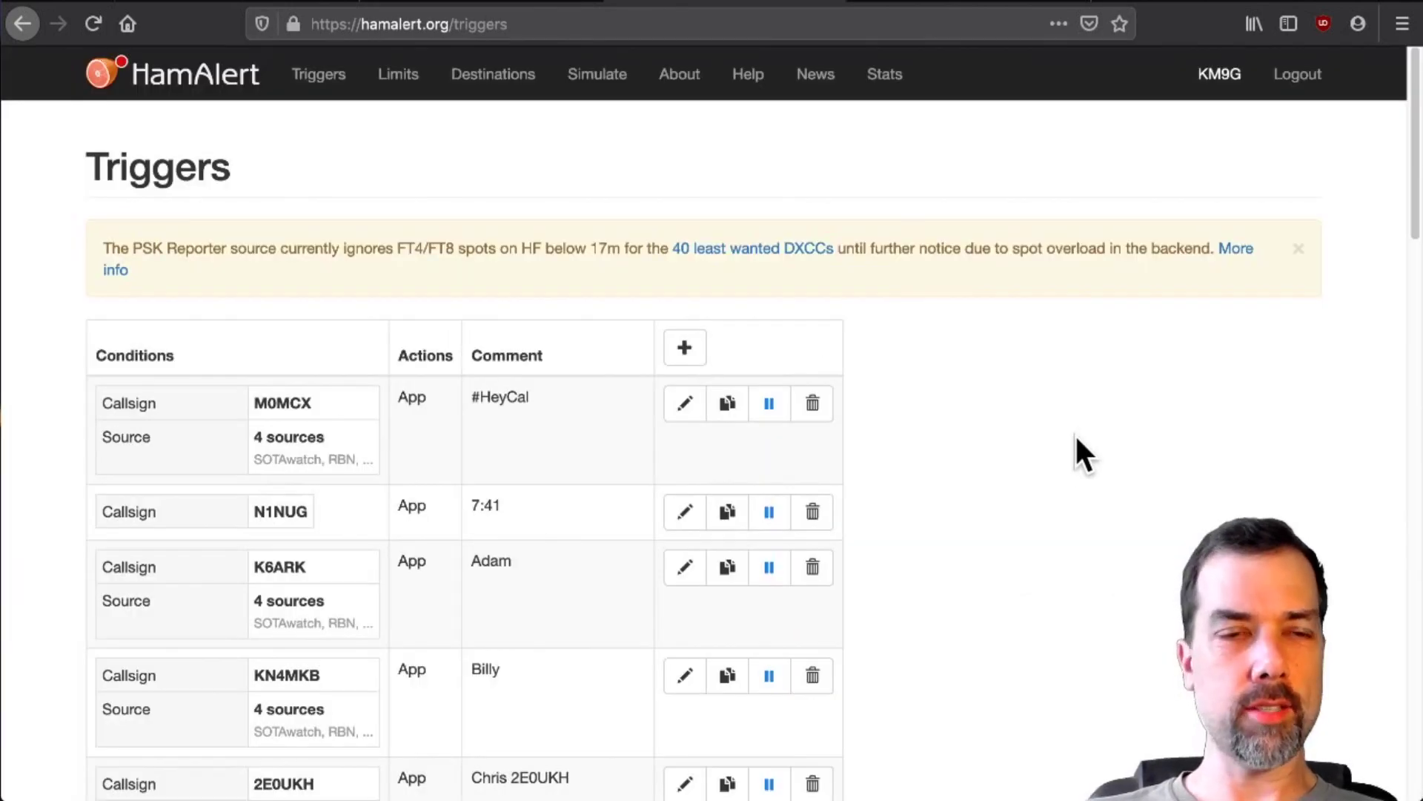